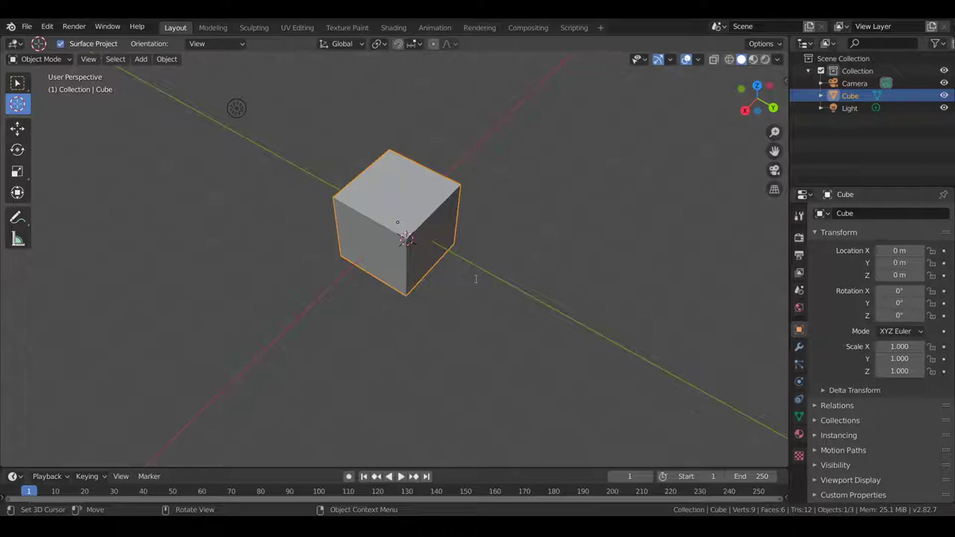
- Switch the default cube from Object Mode to Edit Mode
middle_drag(474, 282, 426, 216)
click(41, 59)
click(40, 88)
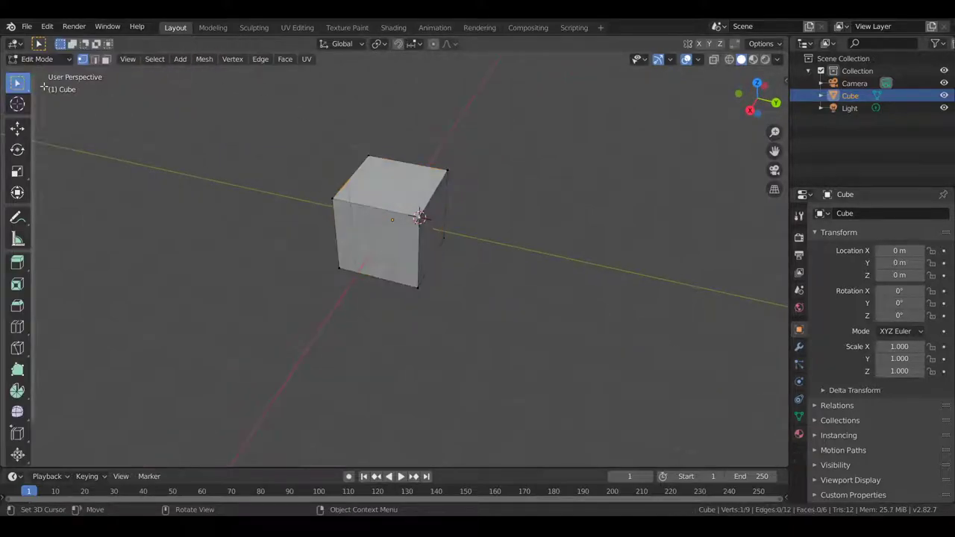
middle_drag(273, 187, 283, 154)
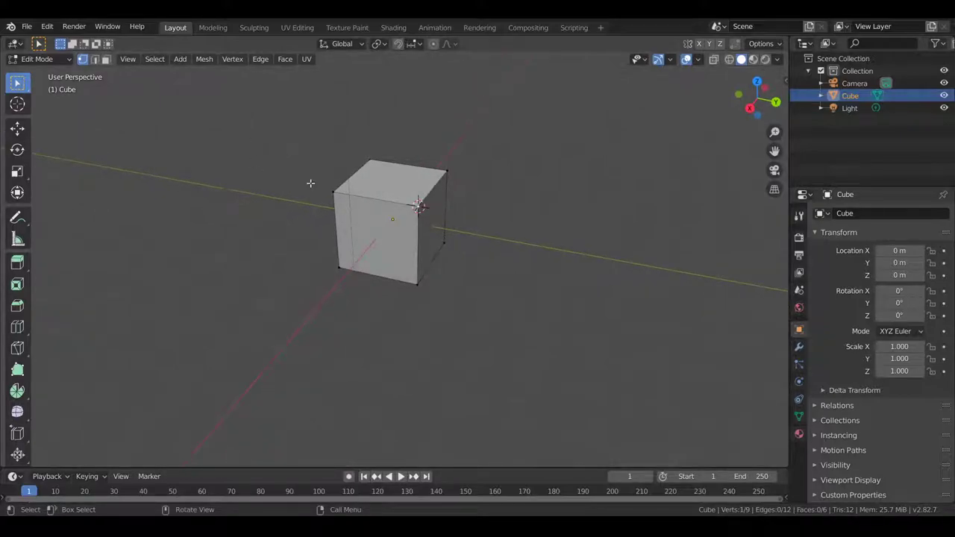
middle_drag(335, 191, 201, 170)
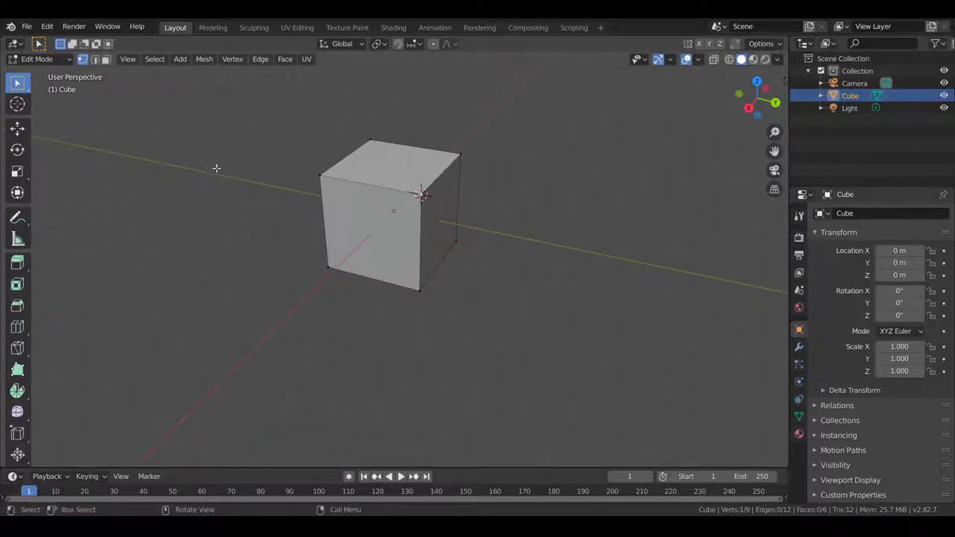
- Return the cube to Object Mode and re-enter Edit Mode
click(43, 60)
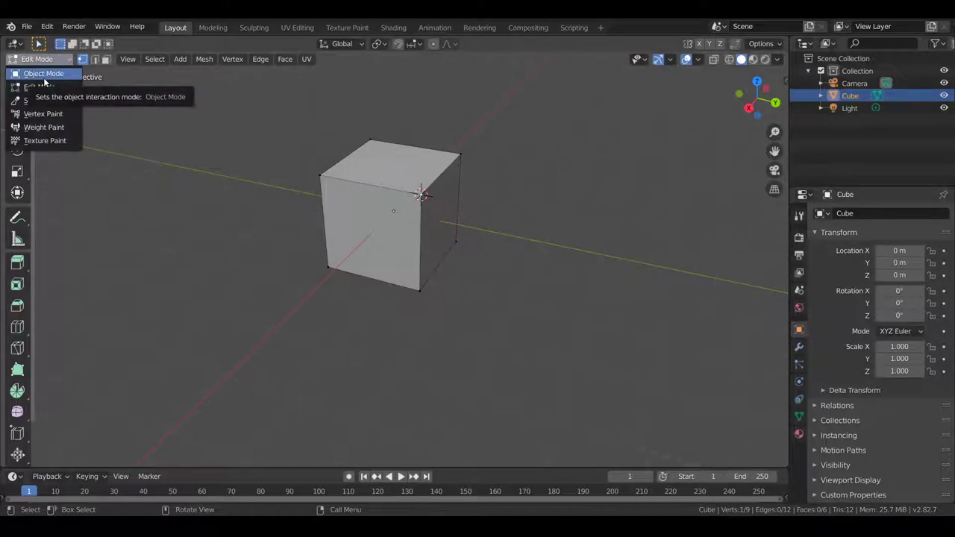
click(43, 74)
click(37, 59)
click(39, 87)
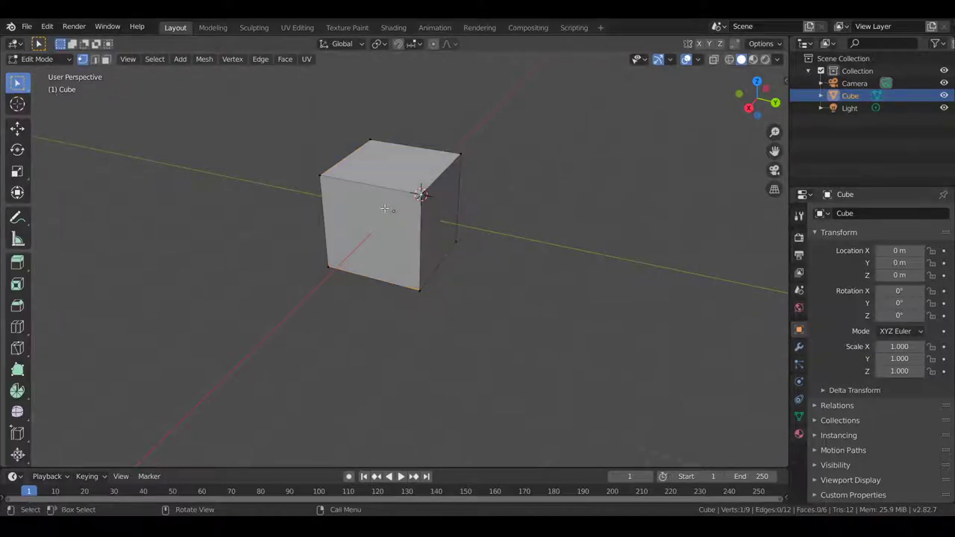
- Add seven evenly spaced horizontal loop cuts around the cube's side faces
middle_drag(389, 211, 347, 270)
key(ctrl+r)
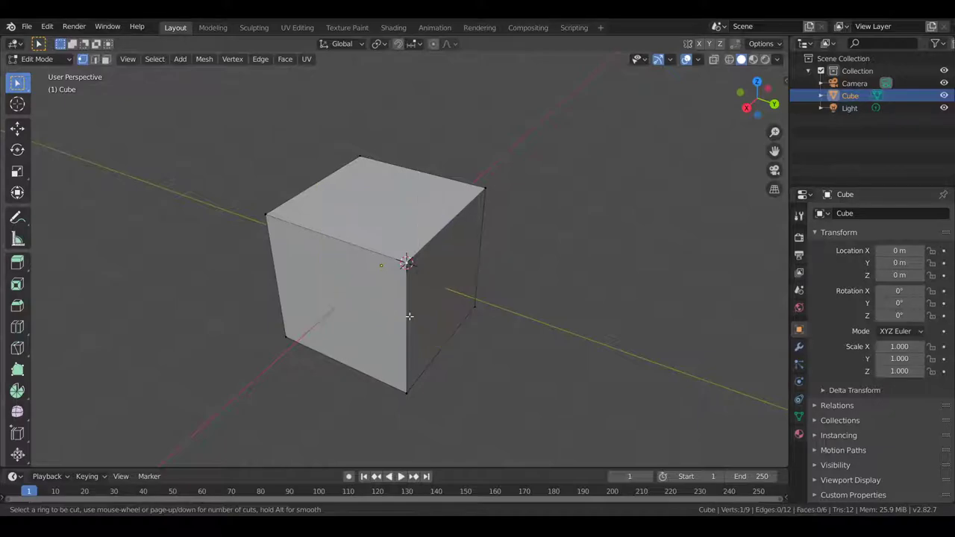
scroll(409, 317, up, 6)
scroll(409, 316, down, 4)
scroll(408, 316, up, 4)
click(409, 316)
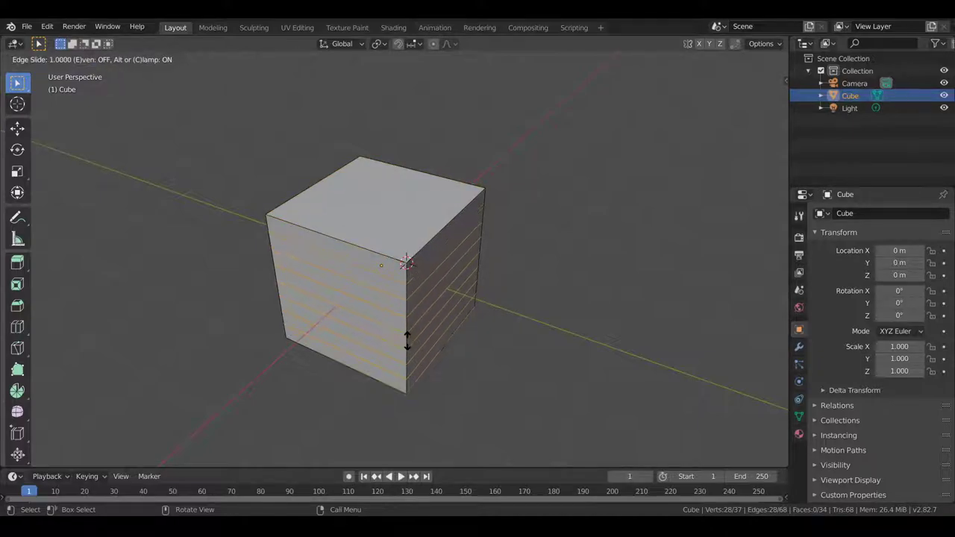
key(ctrl)
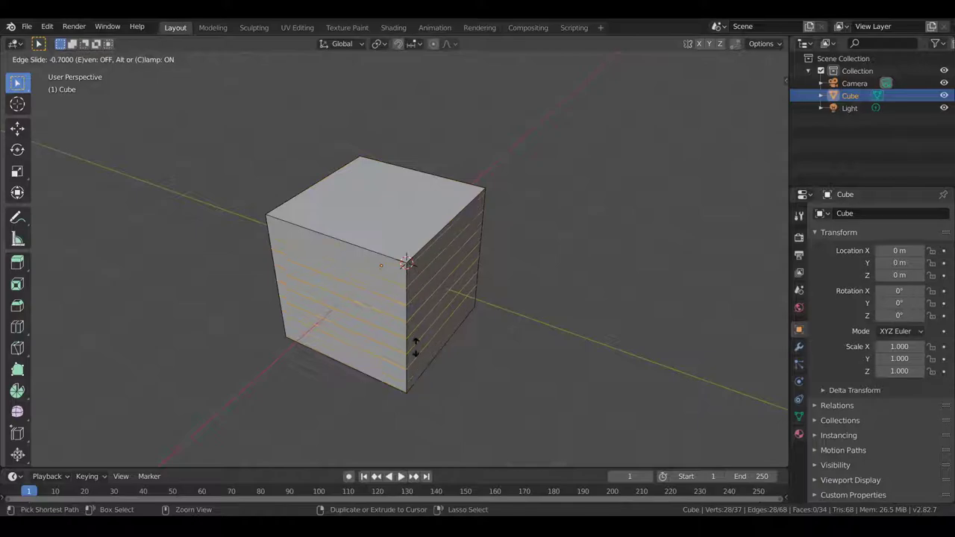
click(422, 454)
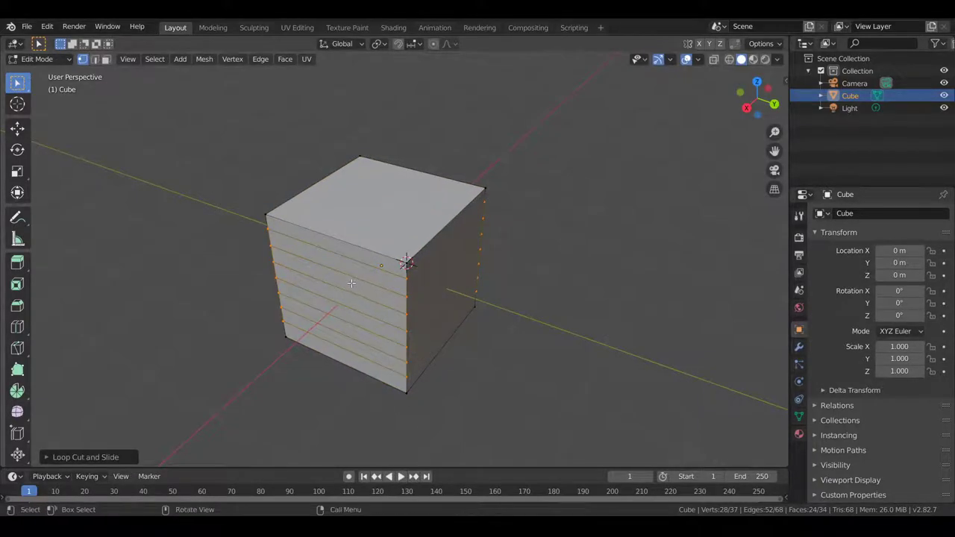
- Add seven evenly spaced, unslid loop cuts in each of the cube's two remaining directions
key(ctrl+r)
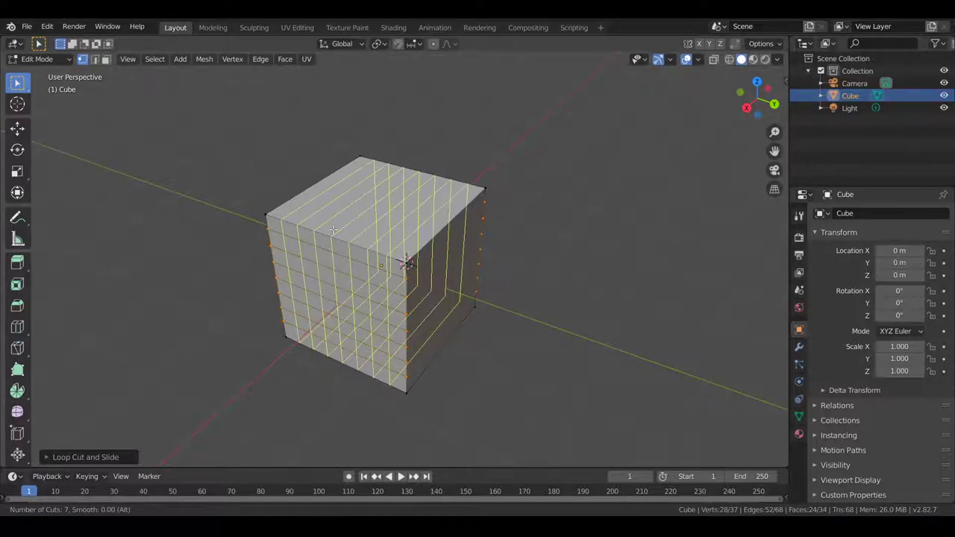
click(334, 230)
click(334, 229)
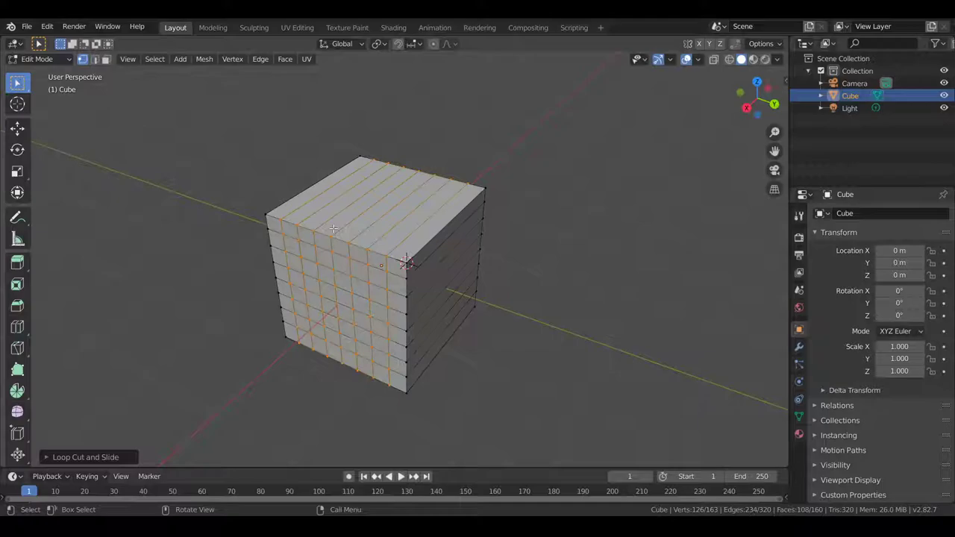
middle_drag(333, 228, 388, 246)
key(ctrl+r)
click(383, 267)
click(383, 267)
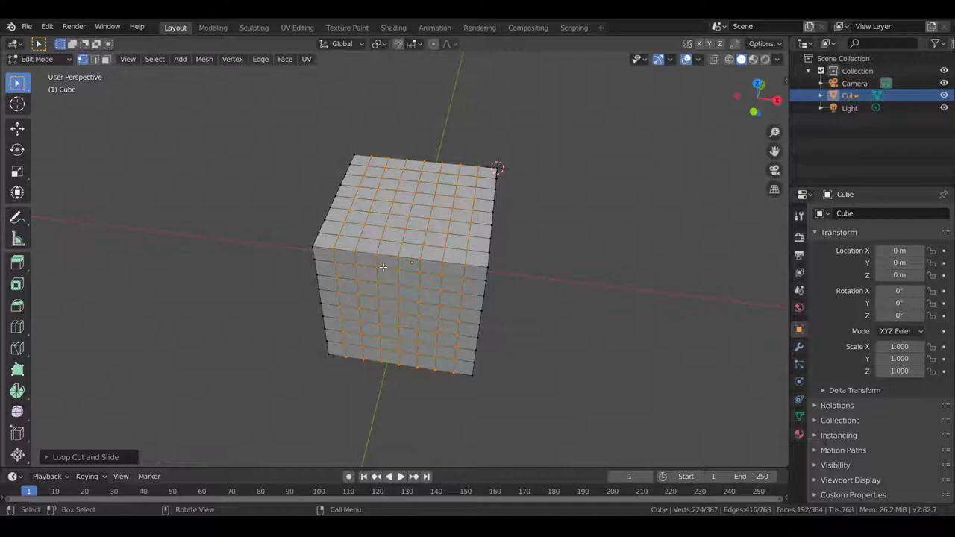
- Examine the Loop Cut and Slide settings, and compare the subdivided cube in Object Mode and Edit Mode
click(44, 457)
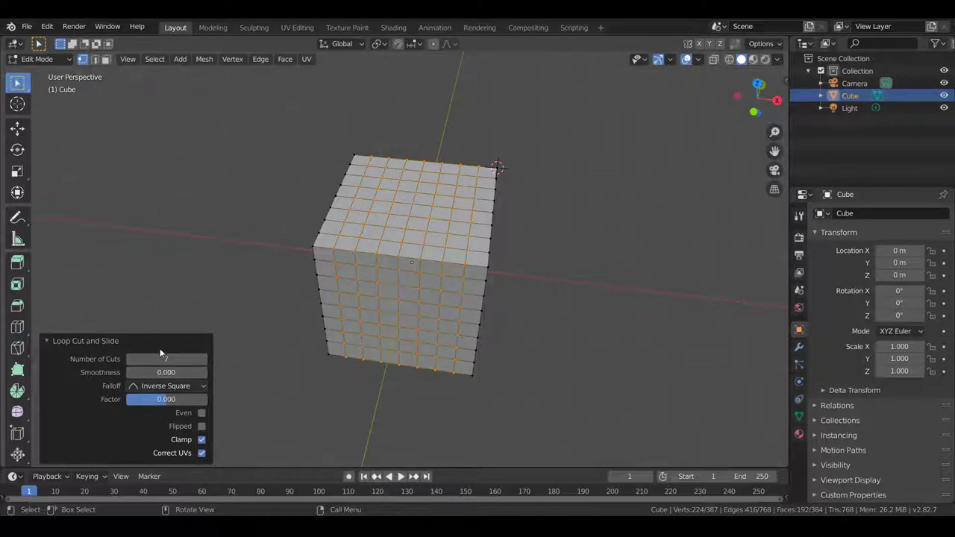
middle_drag(455, 308, 414, 303)
key(Tab)
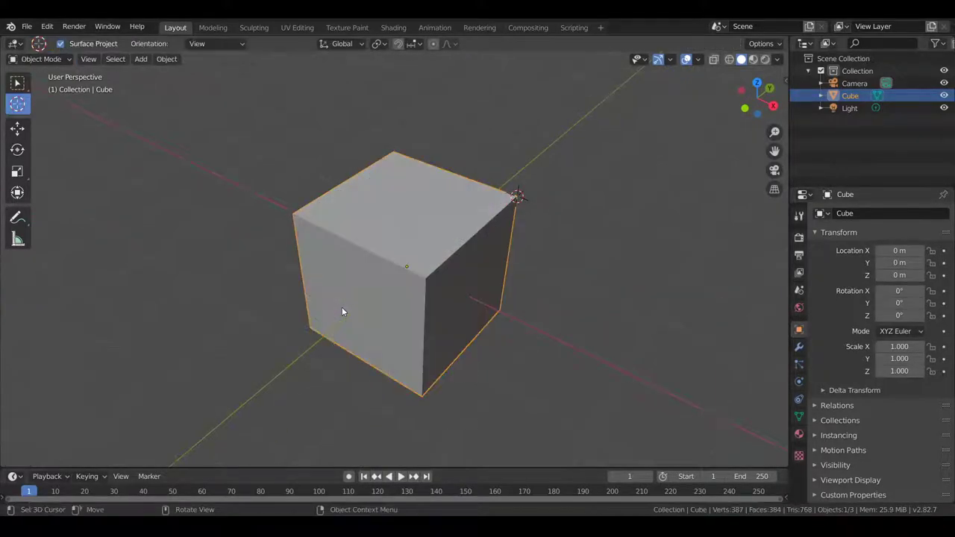
key(Tab)
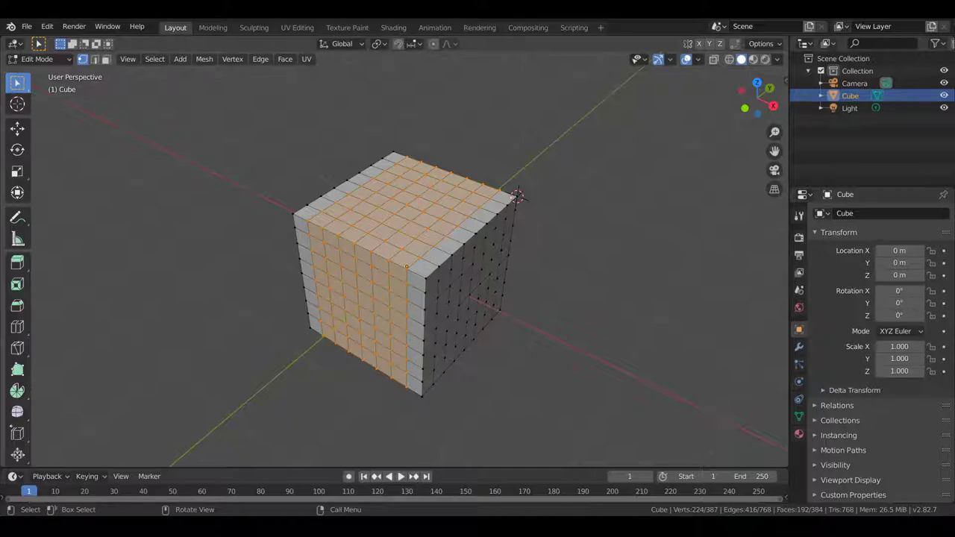
- Deselect all the geometry and select an edge loop that runs across the cube's top face
key(alt+a)
middle_drag(411, 261, 382, 287)
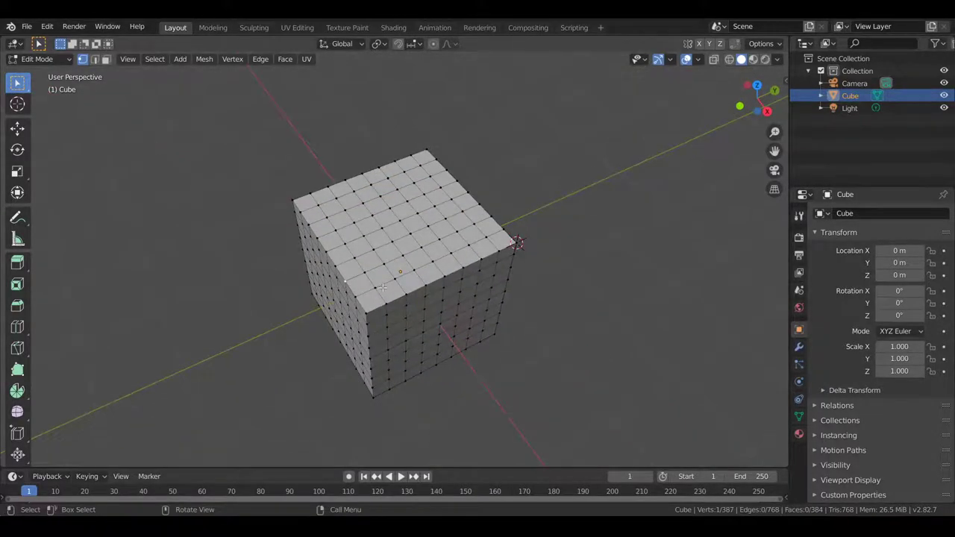
middle_drag(429, 247, 374, 280)
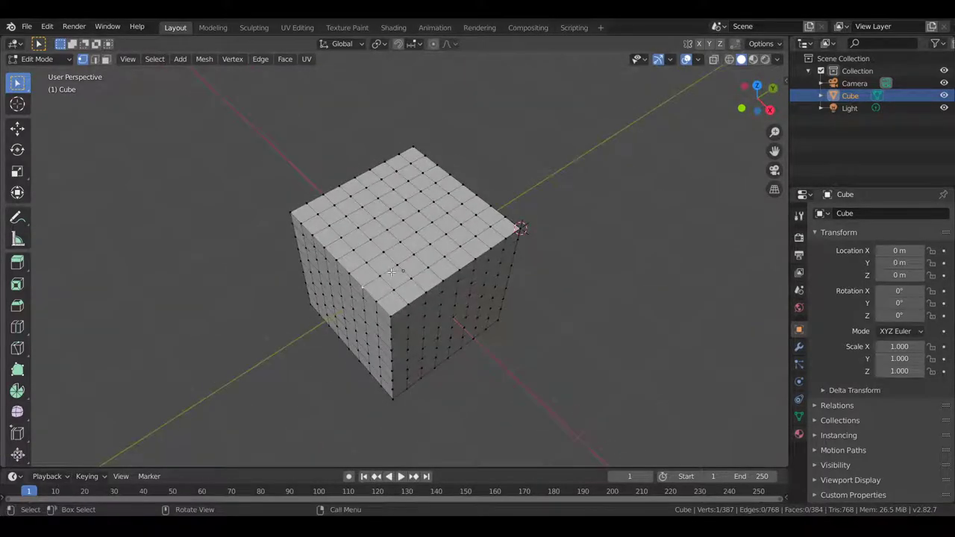
alt+click(388, 272)
alt+click(351, 244)
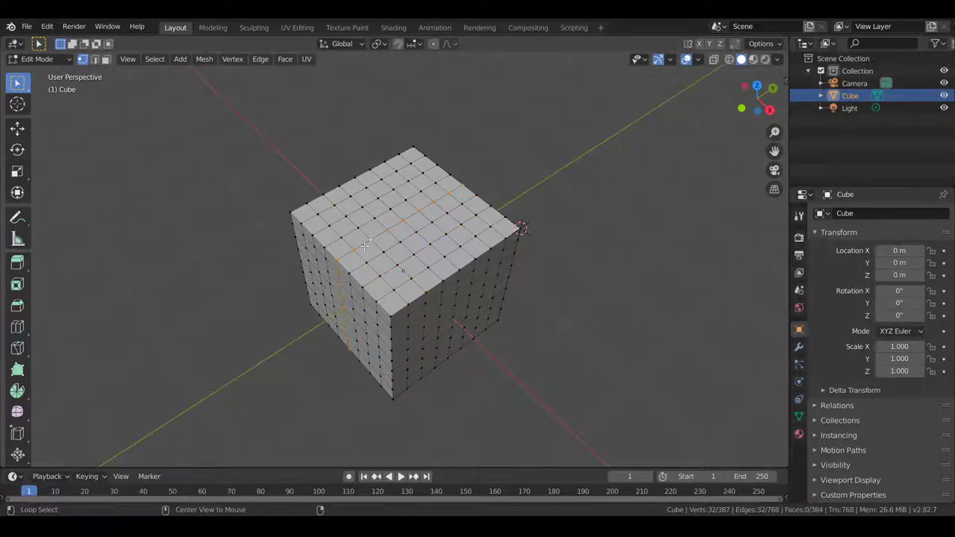
- Select the shortest vertex path from one upper edge across the top face and partway down the opposite side
click(368, 260)
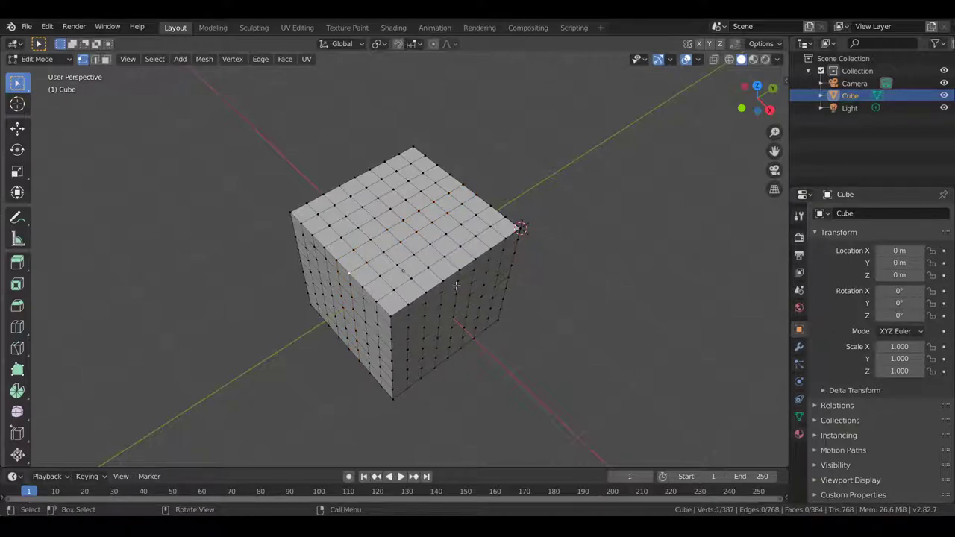
middle_drag(454, 272, 342, 280)
ctrl+click(398, 288)
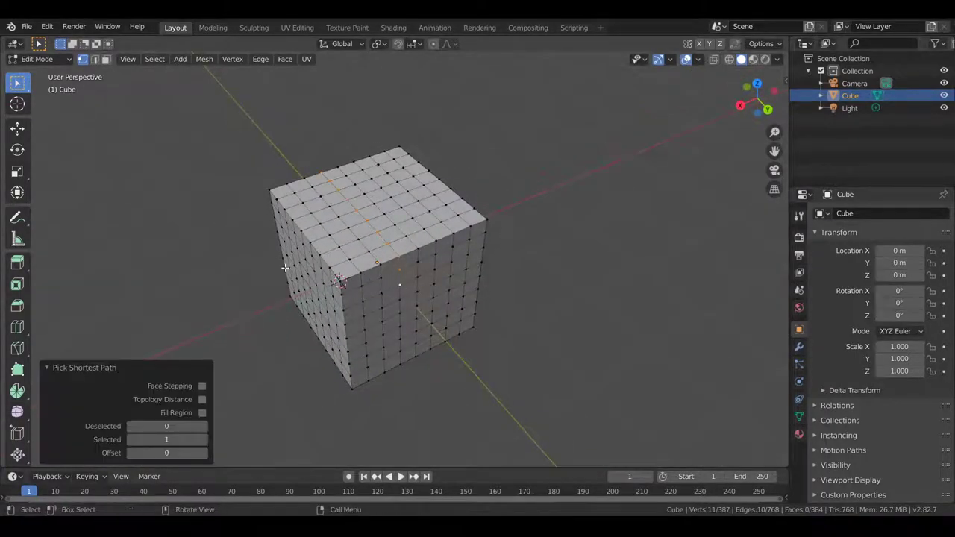
middle_drag(399, 288, 388, 258)
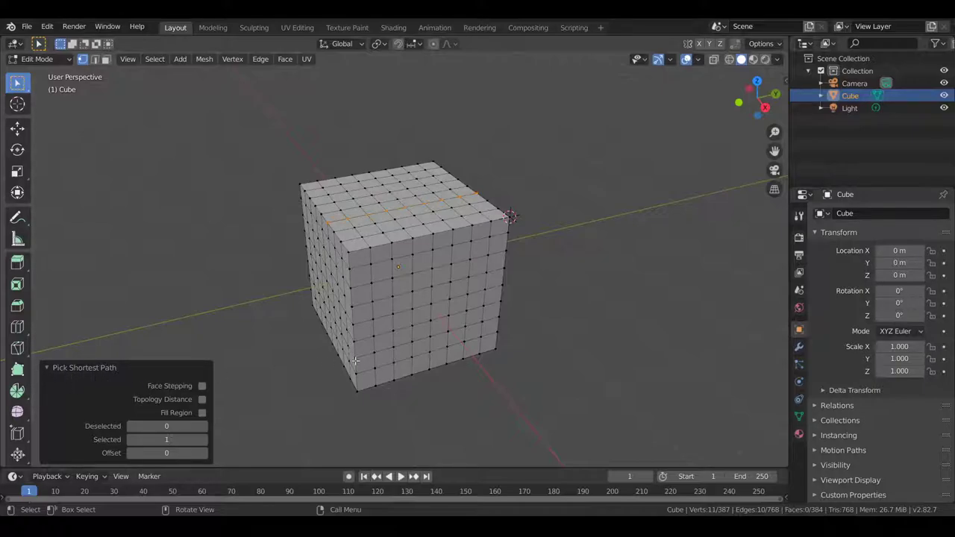
middle_drag(355, 361, 466, 357)
middle_drag(466, 246, 281, 164)
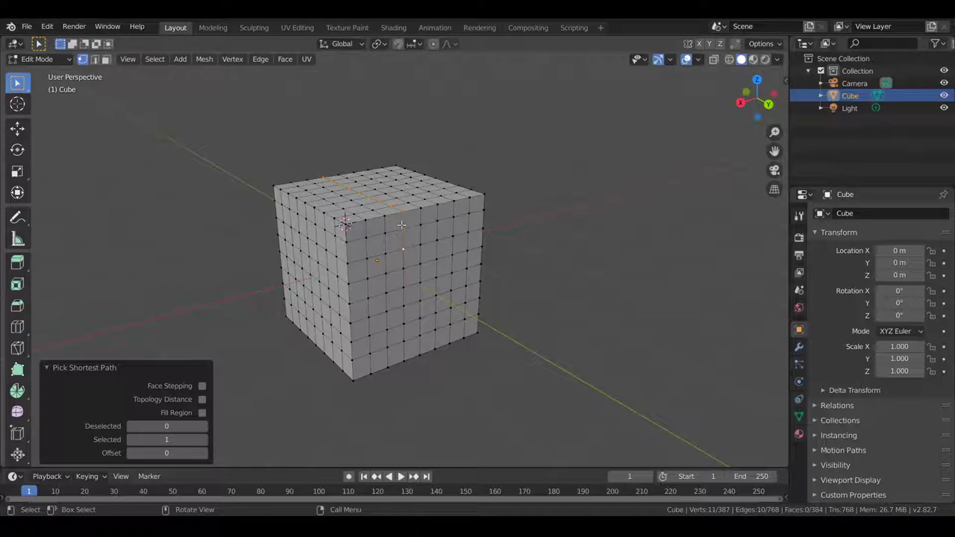
middle_drag(354, 306, 406, 272)
- Select a shortest vertex path around adjacent side faces of the cube, and undo that path selection
click(420, 186)
middle_drag(526, 310, 261, 296)
ctrl+click(391, 258)
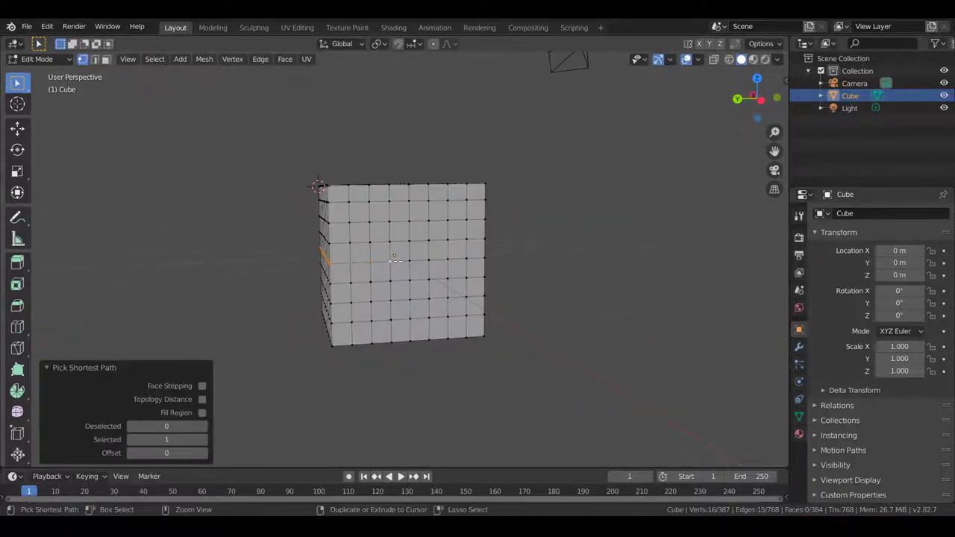
middle_drag(273, 262, 492, 278)
key(ctrl+z)
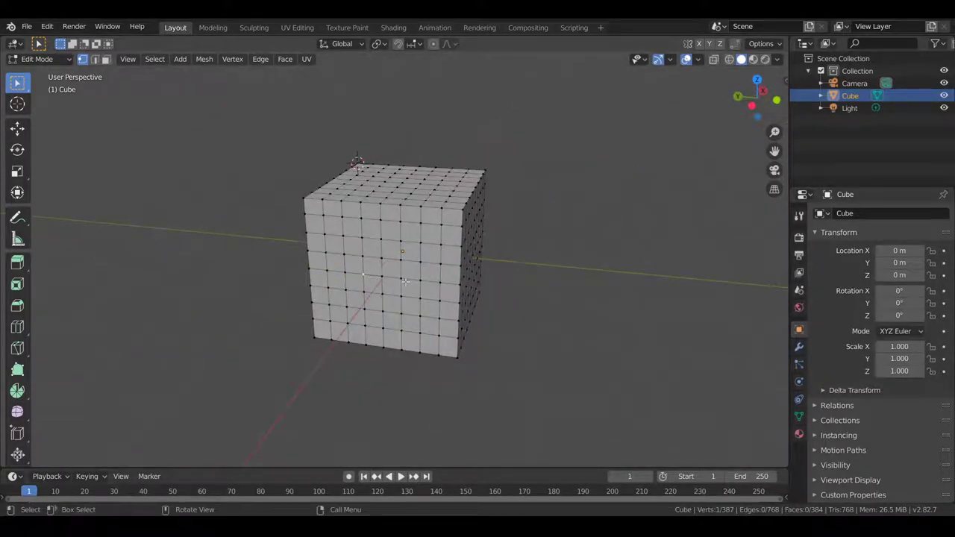
- Select the shortest vertex path from the middle of a side face to a vertex on the top face
middle_drag(409, 281, 378, 311)
key(ctrl+shift+z)
click(379, 311)
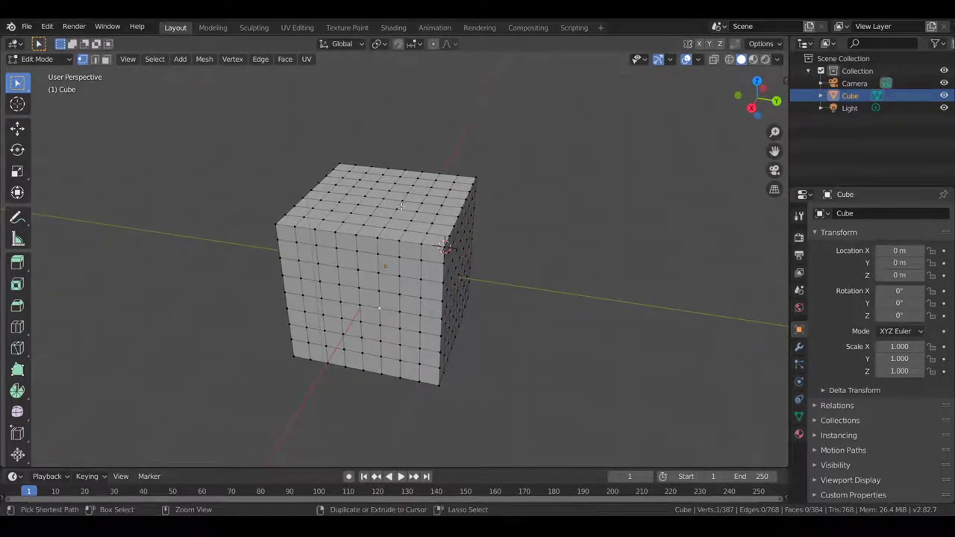
ctrl+click(404, 201)
middle_drag(545, 278, 465, 303)
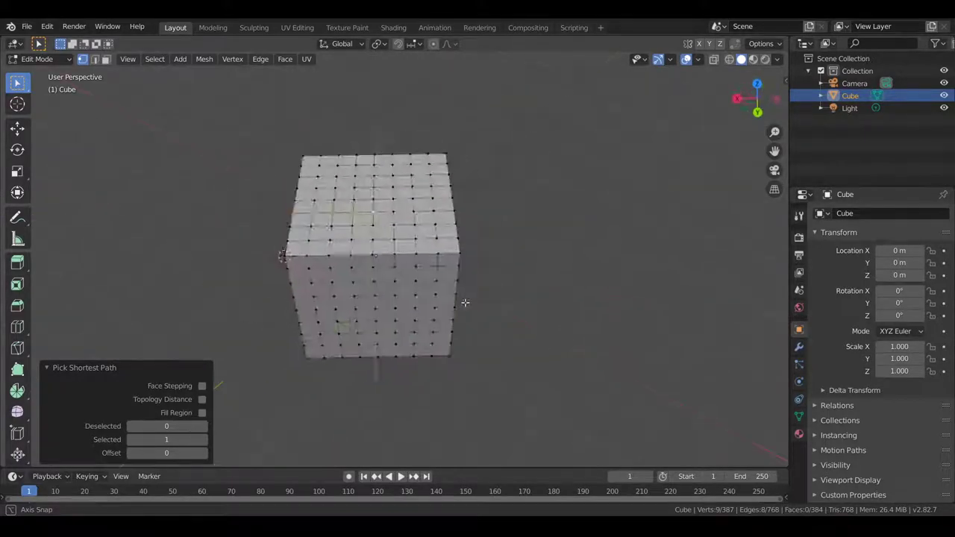
- Select different single edge loops crossing the cube's top face, one after another
alt+click(394, 226)
mouse_move(393, 226)
middle_down()
mouse_move(454, 266)
mouse_move(391, 240)
middle_up()
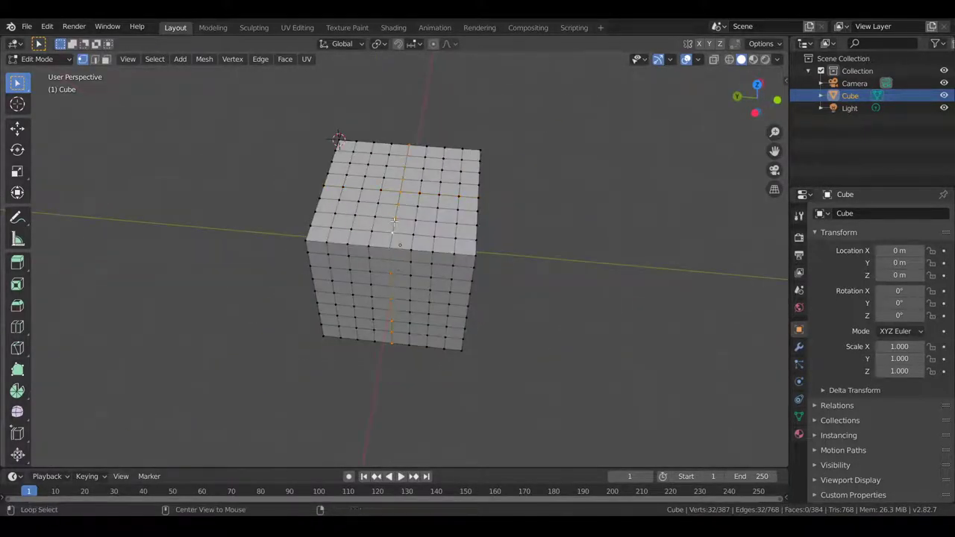
alt+click(369, 223)
alt+click(419, 200)
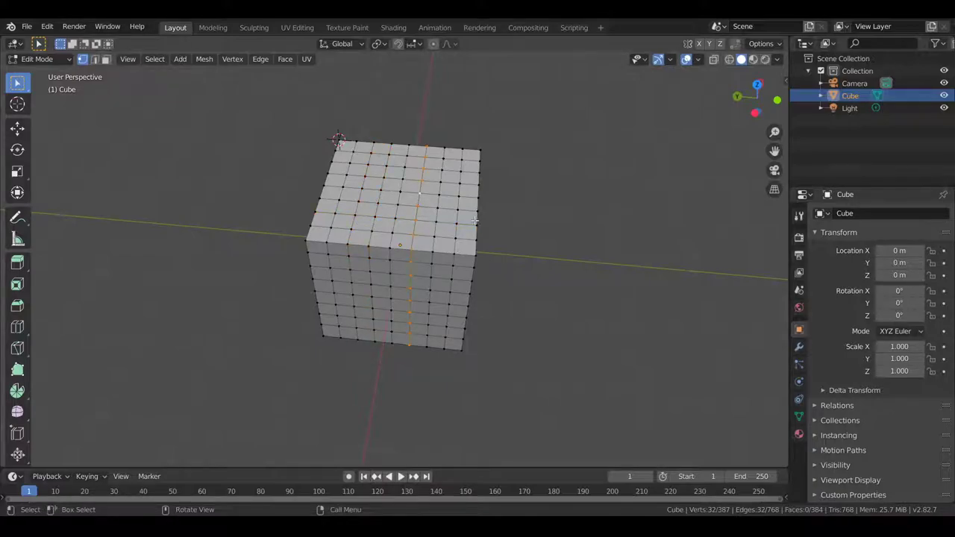
- Select the shortest vertex path from the top face over the edge to a lower vertex on the side face
middle_drag(508, 273, 550, 249)
click(395, 254)
ctrl+click(362, 298)
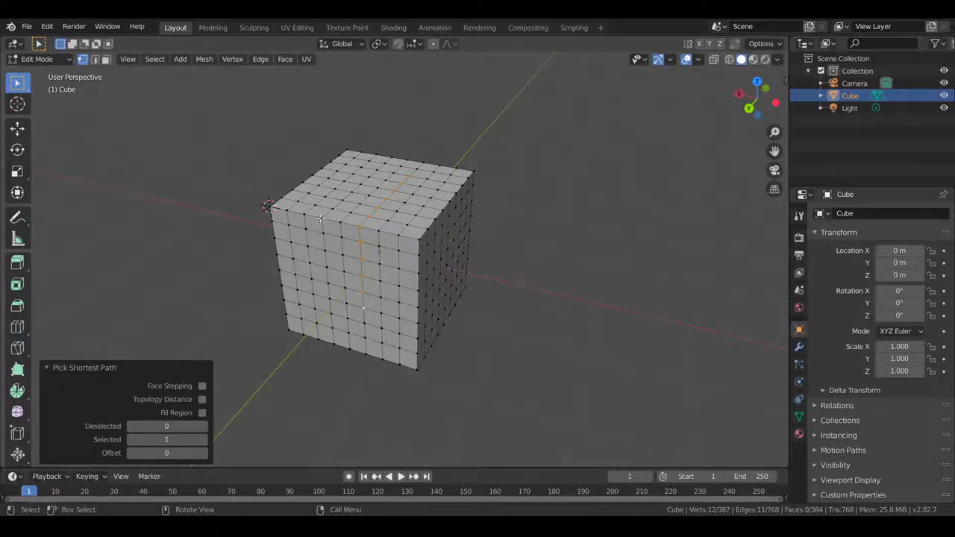
- Select the vertex in the middle of the top face and enable Proportional Editing with Smooth falloff
click(343, 201)
middle_drag(342, 201, 373, 200)
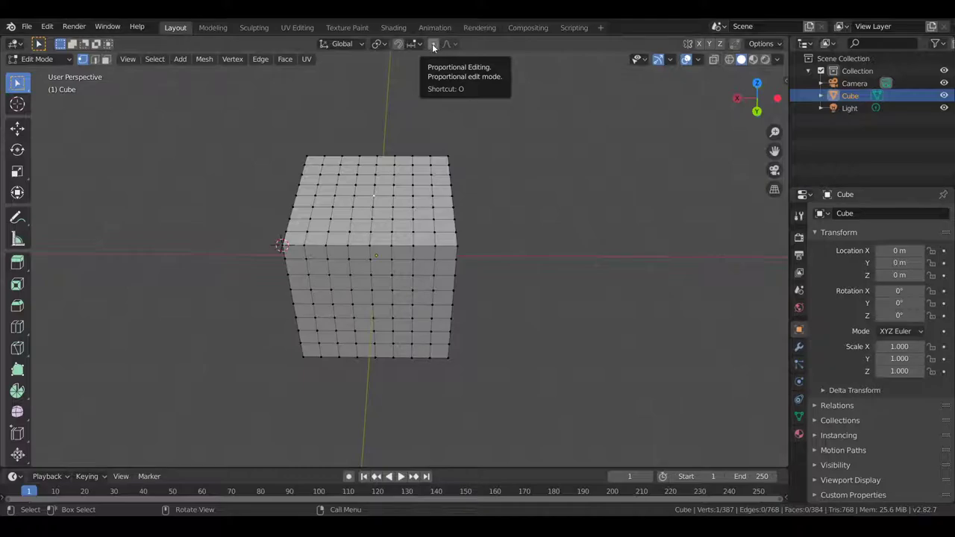
click(433, 45)
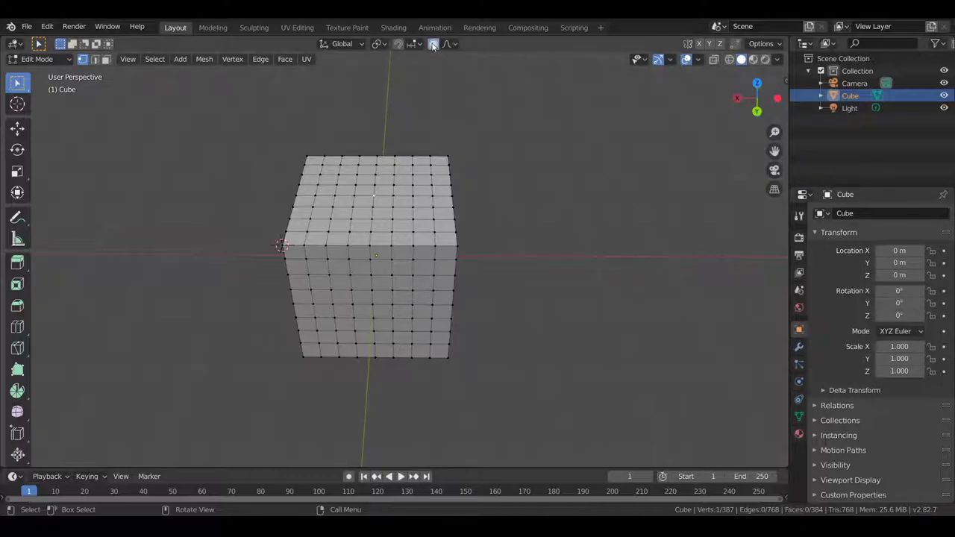
click(447, 44)
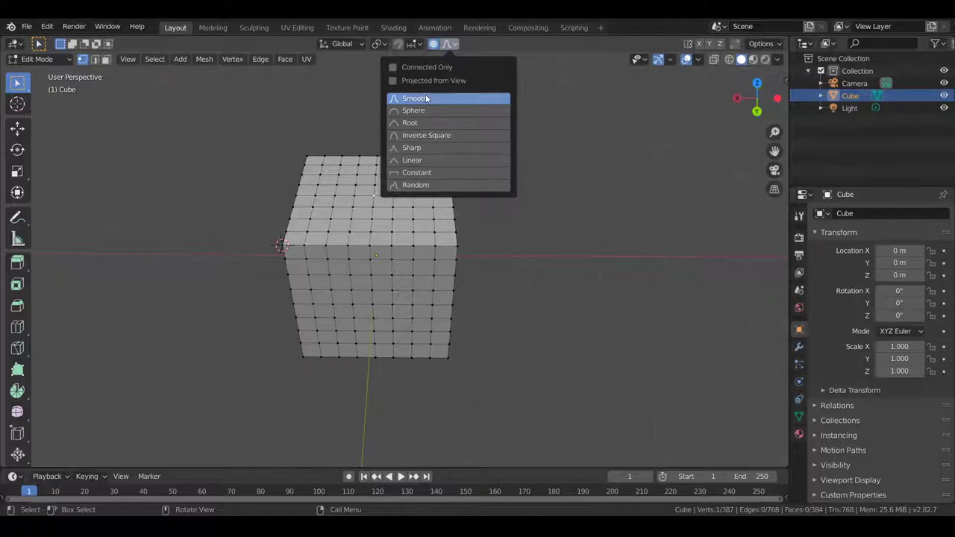
middle_drag(629, 90, 463, 52)
click(454, 43)
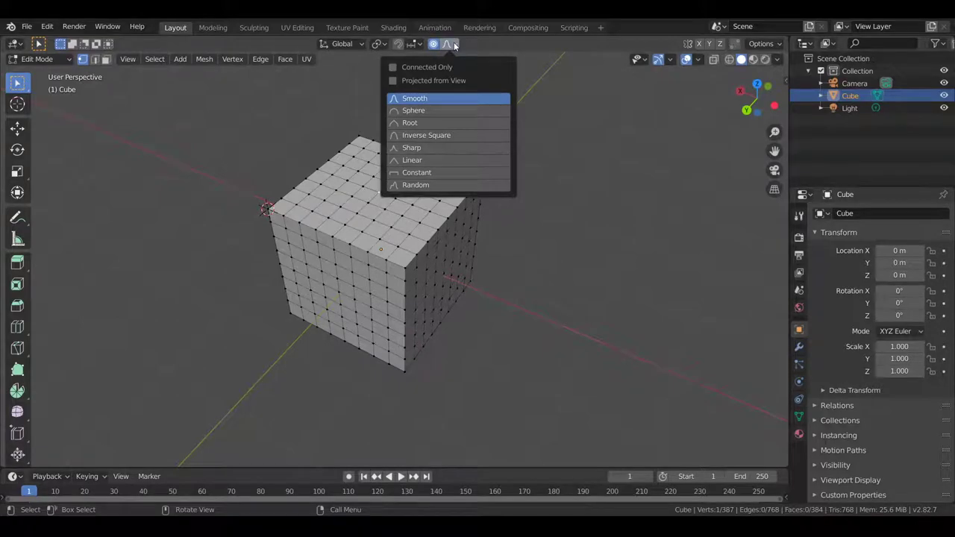
click(454, 45)
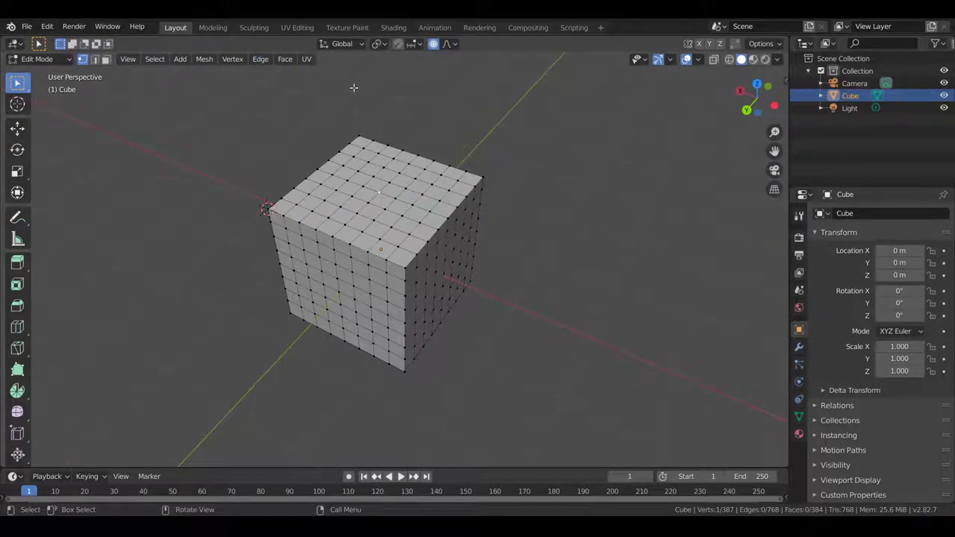
- Try raising the selected top-face vertex about 1.16 m along global Z with Smooth falloff, and undo the move
key(g)
key(z)
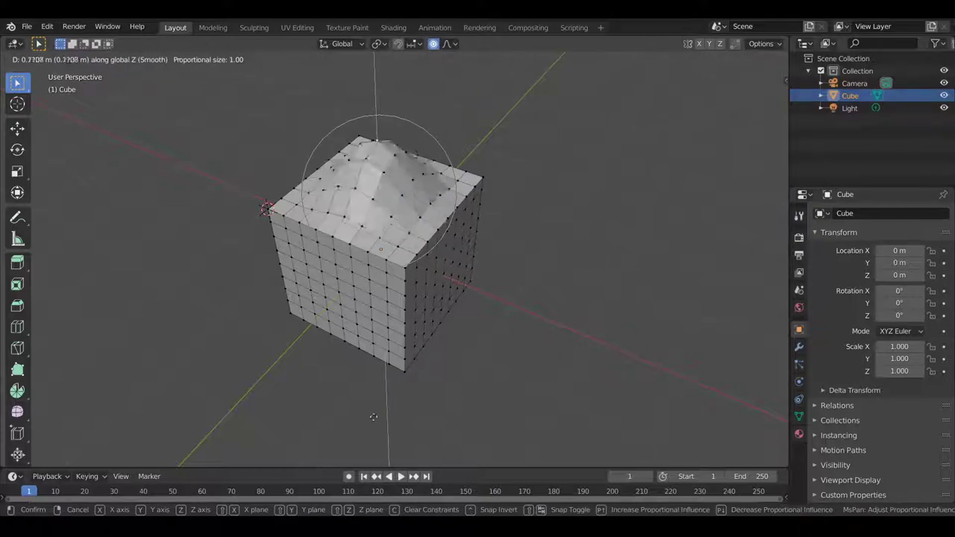
click(370, 414)
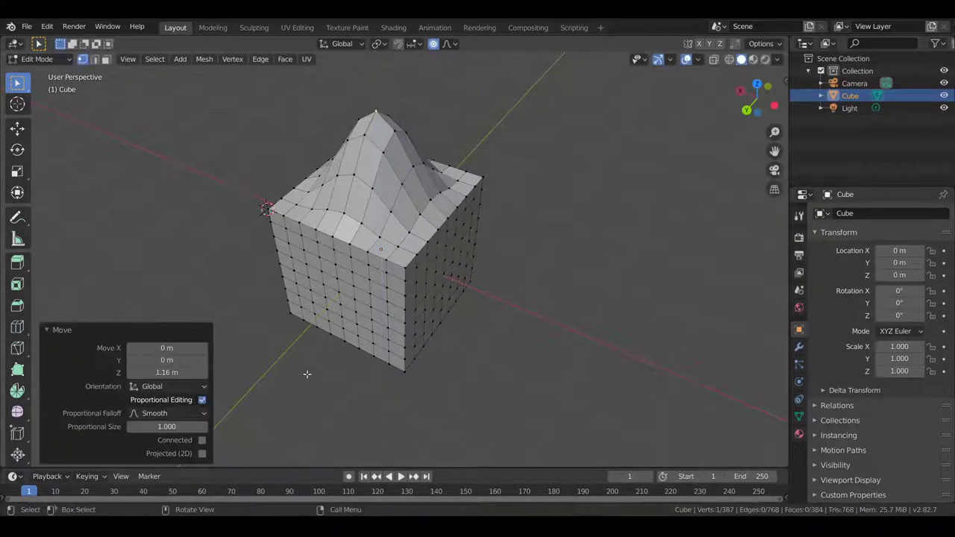
middle_drag(309, 373, 353, 320)
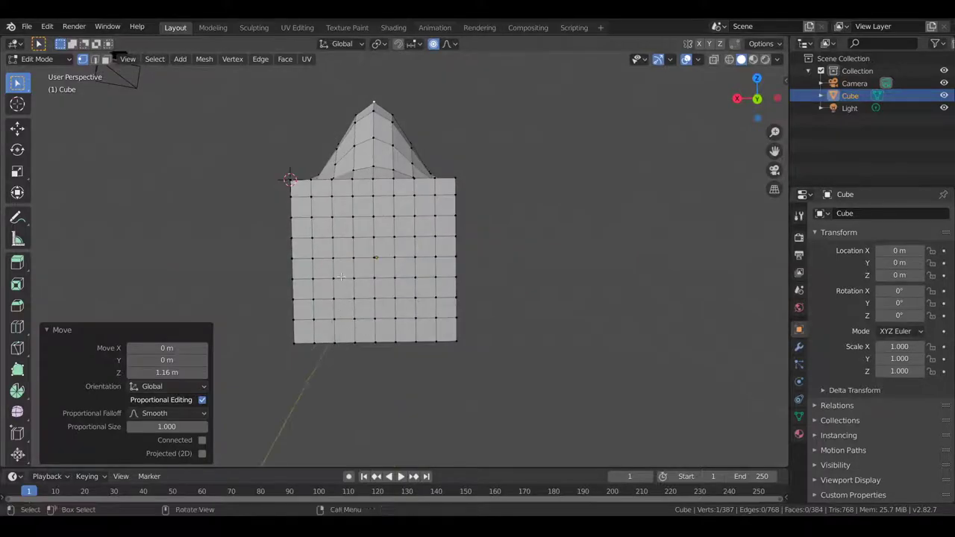
key(ctrl+z)
- Try the Sphere proportional falloff by raising the top-face vertex about 0.93 m along Z, and undo the move
click(450, 44)
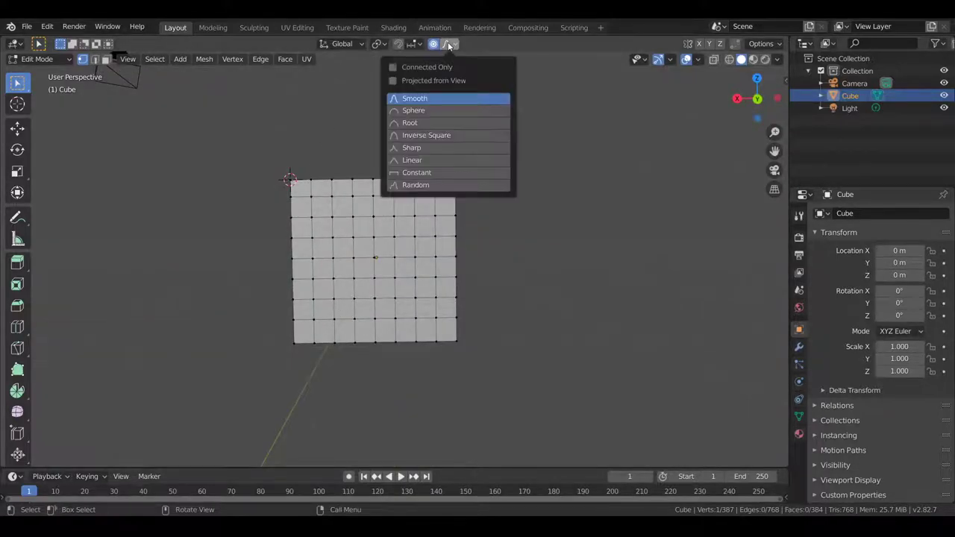
click(445, 110)
key(g)
key(z)
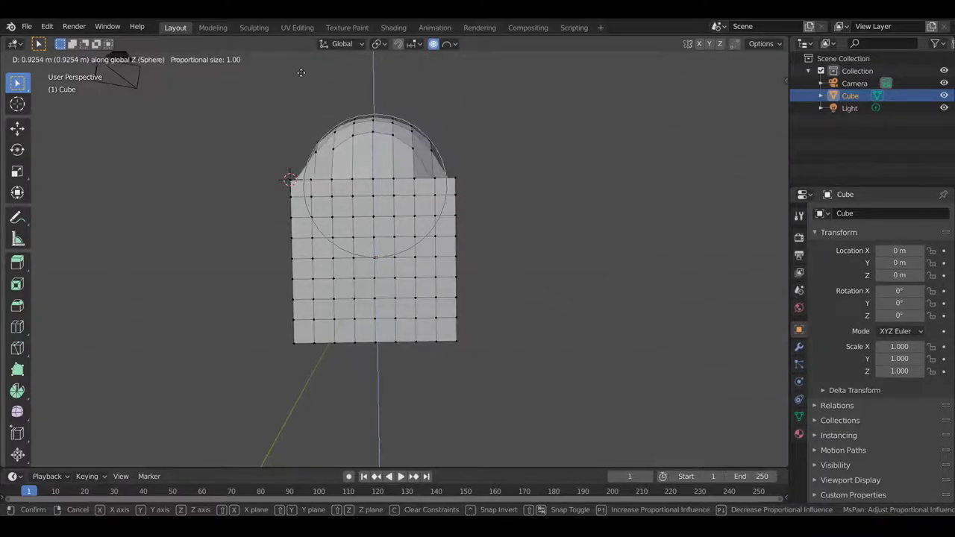
click(301, 459)
key(ctrl+z)
- Try the Root proportional falloff by raising the top-face vertex about 1.08 m along Z, and undo the move
click(447, 44)
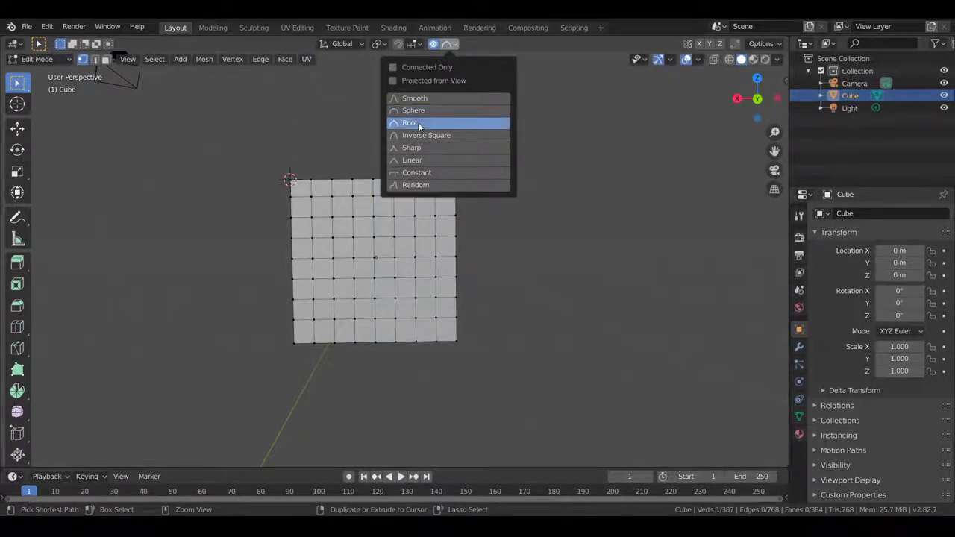
click(415, 122)
key(g)
key(z)
click(361, 98)
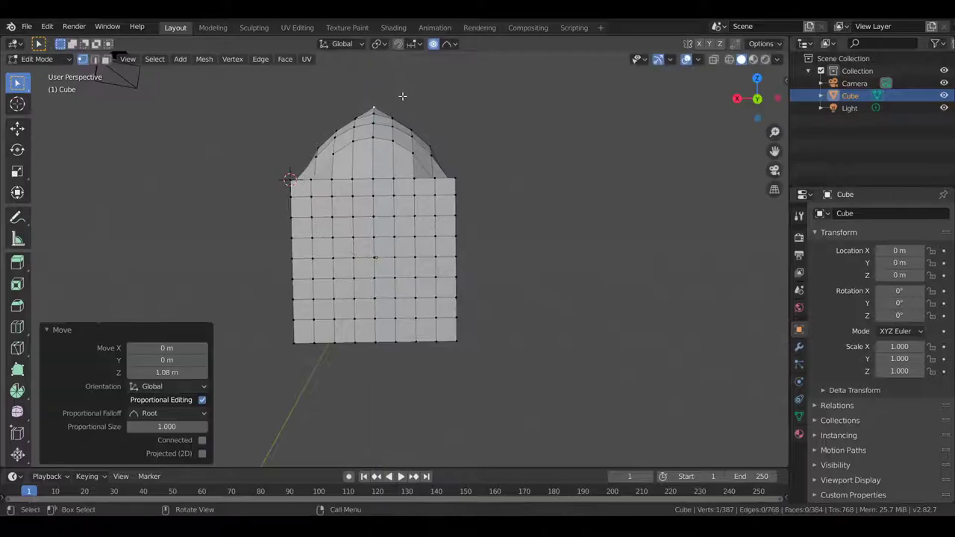
key(ctrl+z)
- Try the Inverse Square proportional falloff by raising the top-face vertex about 1.45 m along Z, and undo the move
click(448, 44)
click(422, 148)
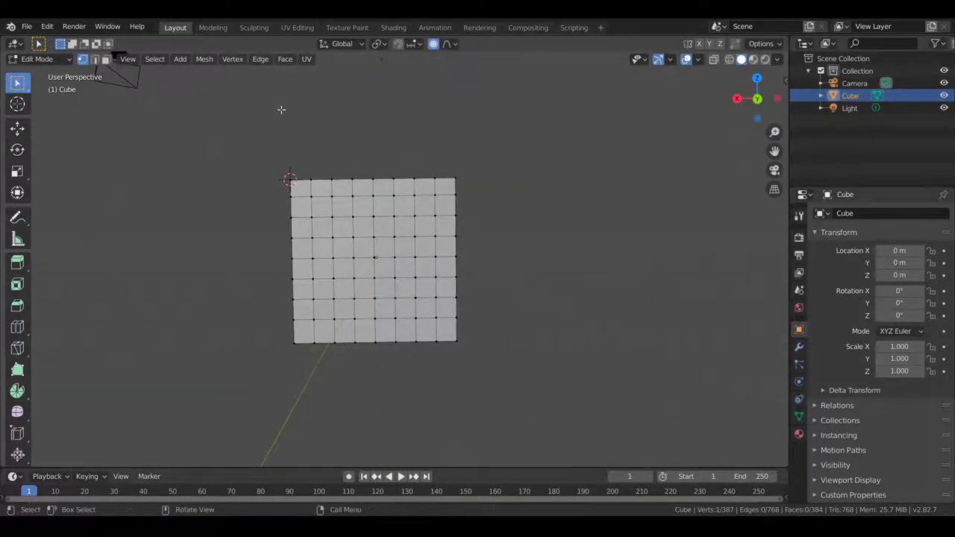
key(g)
key(z)
click(502, 194)
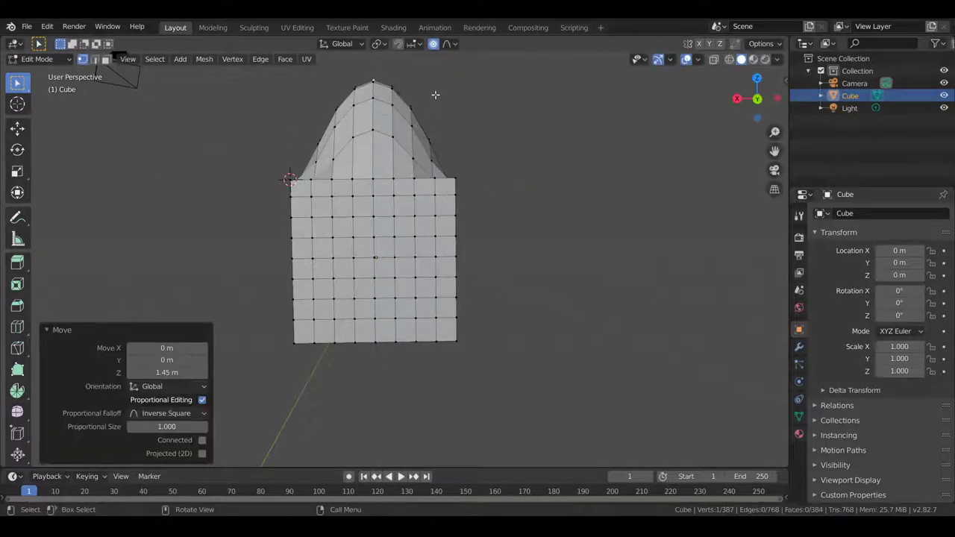
key(ctrl+z)
- Set the Proportional Editing falloff to Random
click(448, 44)
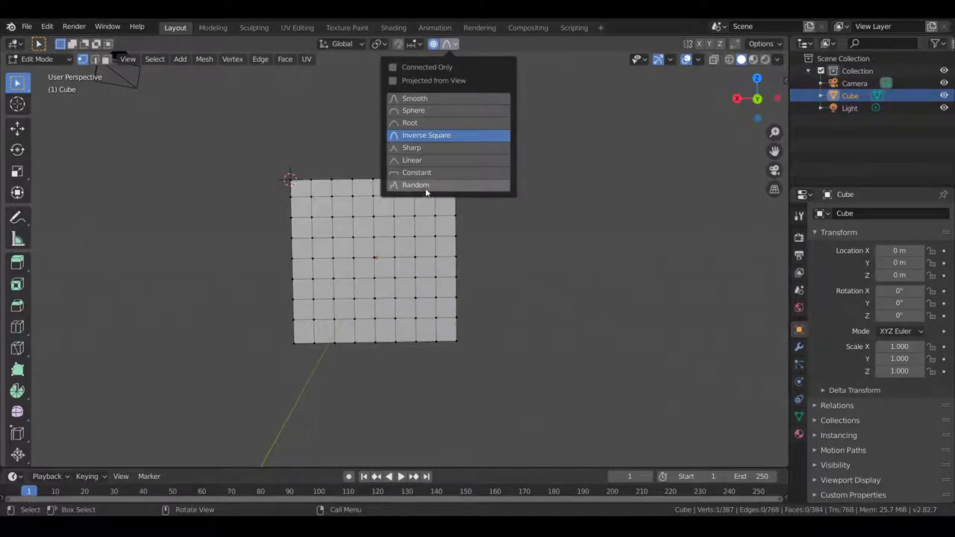
click(426, 192)
middle_drag(417, 206, 433, 246)
click(448, 43)
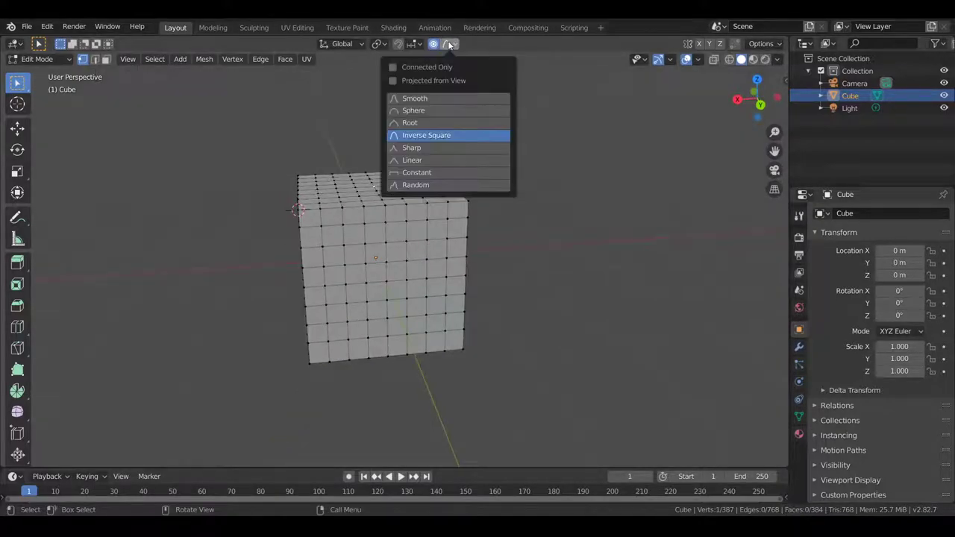
click(435, 185)
middle_drag(473, 207, 612, 246)
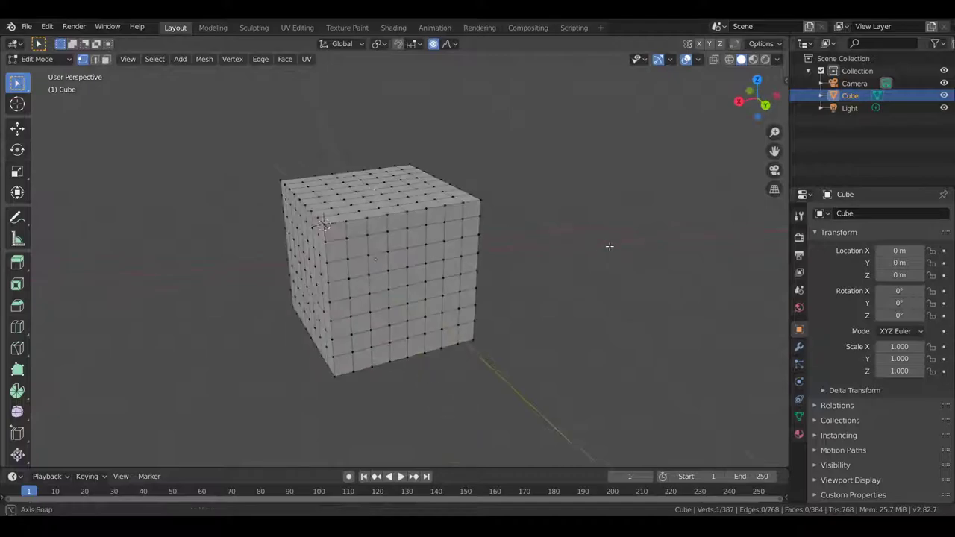
- Try raising the top-face vertex about 0.41 m along Z with the proportional size enlarged to 1.21, and undo the move
key(g)
key(z)
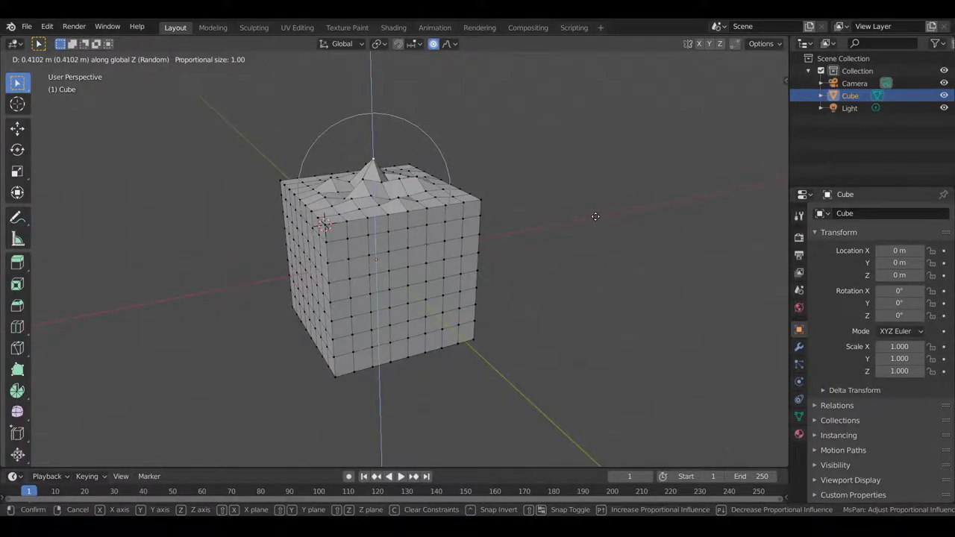
scroll(595, 217, down, 2)
click(596, 216)
middle_drag(595, 216, 594, 316)
scroll(512, 262, up, 4)
scroll(595, 318, down, 3)
key(ctrl+z)
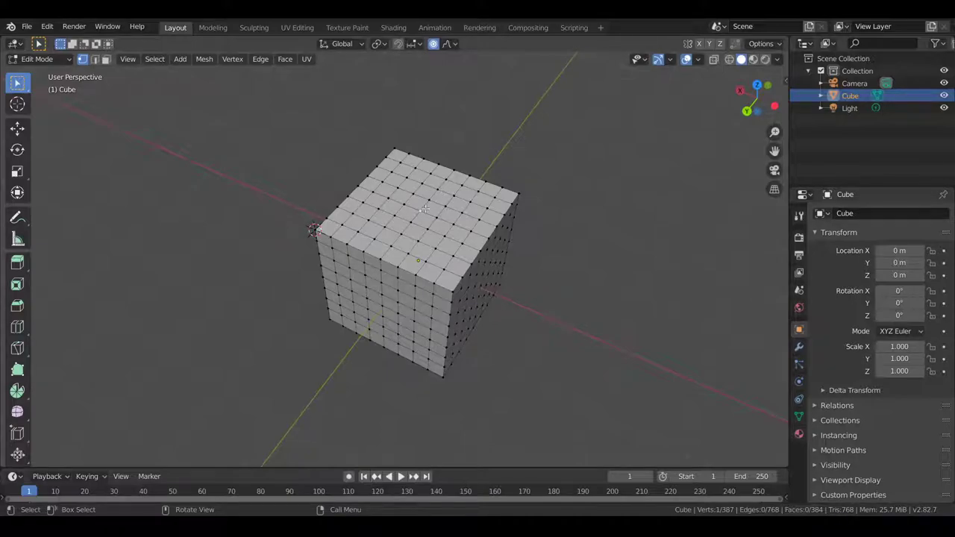
- Open the Preferences window
middle_drag(418, 212, 453, 252)
scroll(485, 227, up, 2)
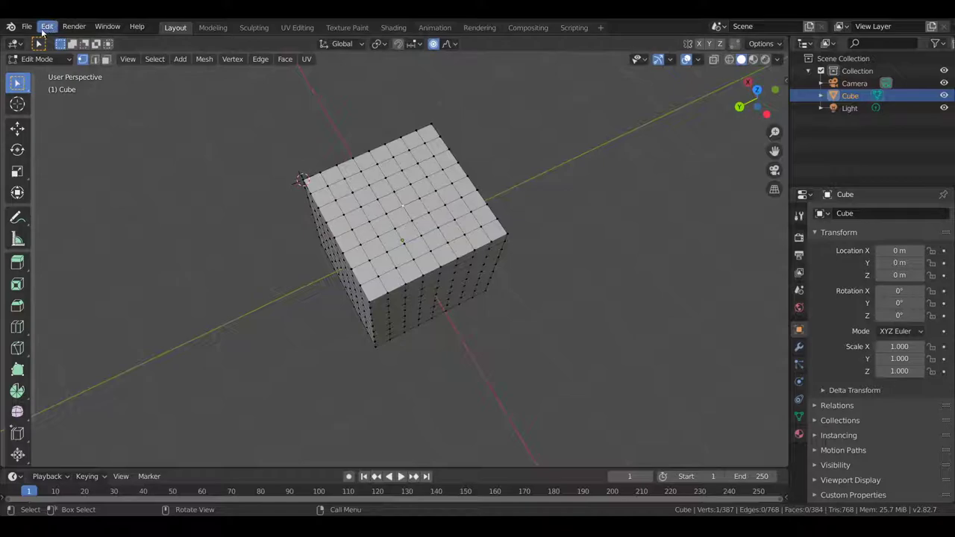
click(53, 26)
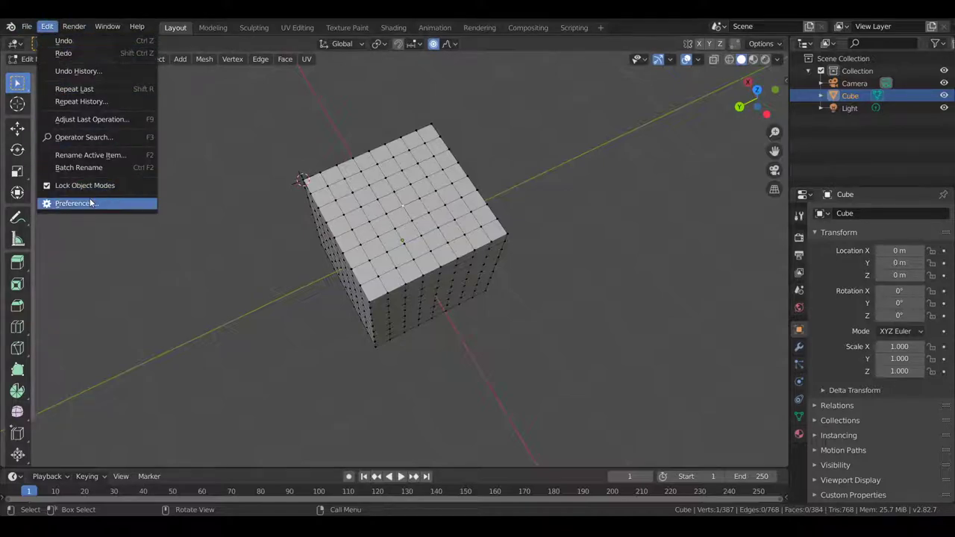
click(113, 204)
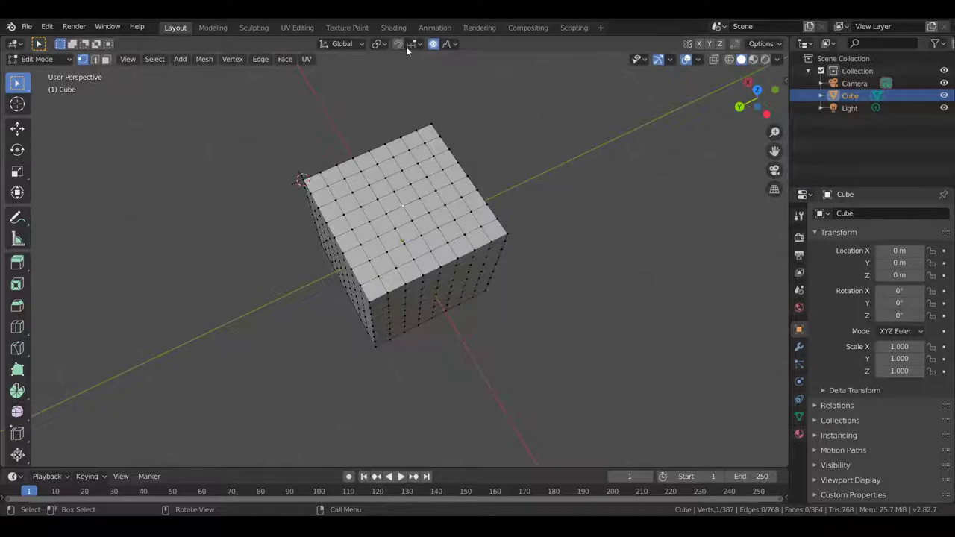
- Grow the selection around the top-face vertex by two steps and shrink it back to the single vertex
key(ctrl+KP_Add)
key(ctrl+KP_Add)
key(ctrl+KP_Subtract)
key(ctrl+KP_Subtract)
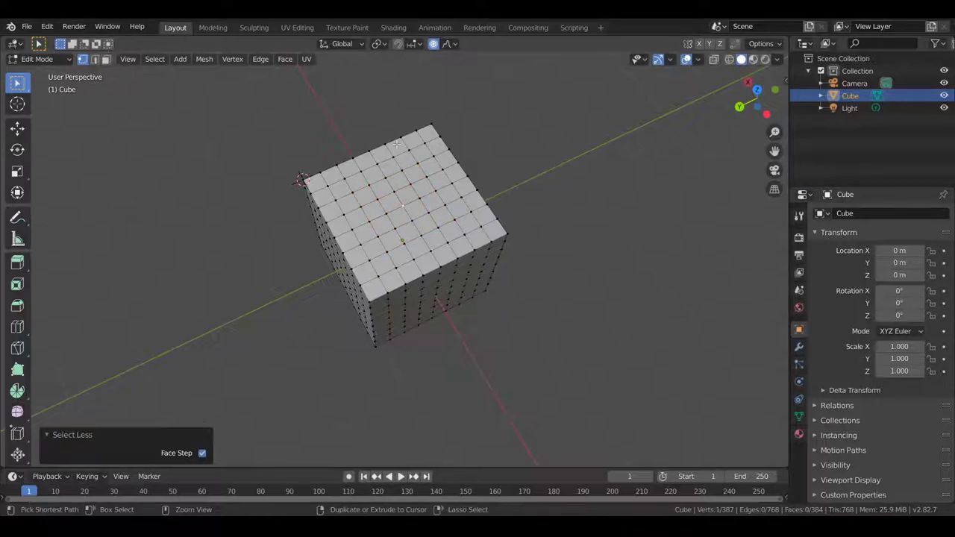
- Grow the selection from the middle top-face vertex until it covers the top face and most of the sides
click(43, 26)
middle_drag(148, 171, 241, 172)
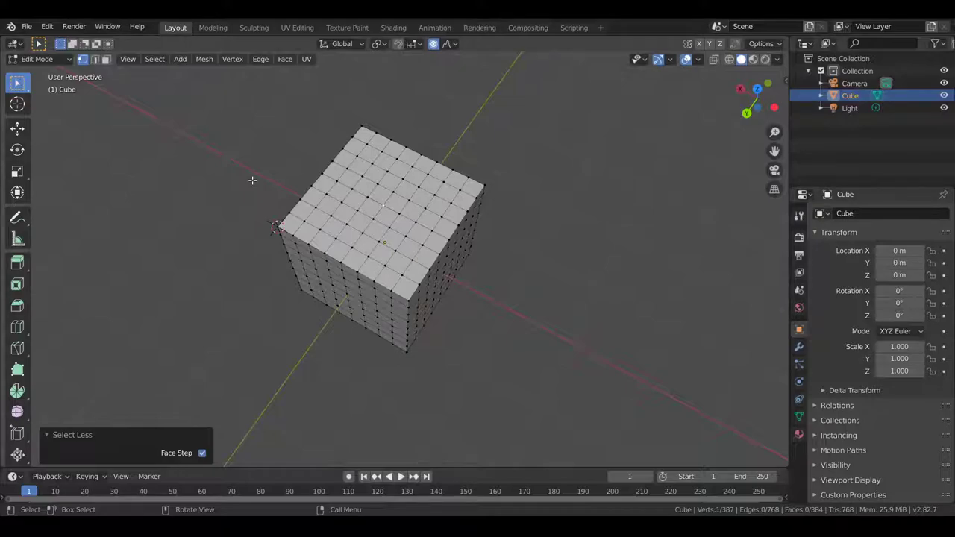
key(ctrl+KP_Add)
key(ctrl+KP_Add)
key(ctrl+KP_Add)
key(ctrl+KP_Add)
key(ctrl+KP_Add)
key(ctrl+KP_Add)
key(ctrl+KP_Add)
key(ctrl+KP_Add)
key(ctrl+KP_Add)
key(ctrl+KP_Add)
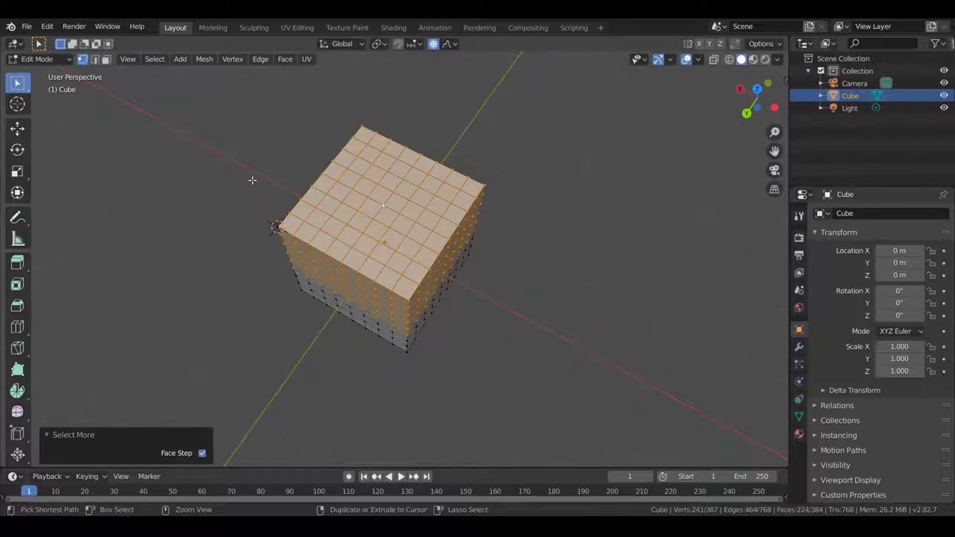
- Select a single vertex near the middle of the top face and grow the selection down over the upper sides
click(333, 257)
middle_drag(352, 264, 366, 282)
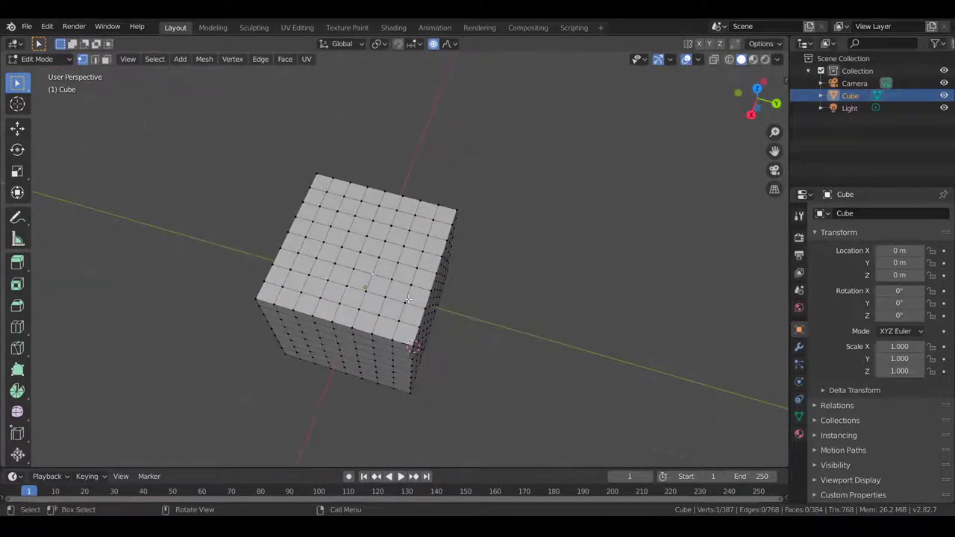
key(ctrl+KP_Add)
key(ctrl+KP_Add)
key(ctrl+KP_Add)
key(ctrl+KP_Add)
key(ctrl+KP_Add)
key(ctrl+KP_Add)
key(ctrl+KP_Add)
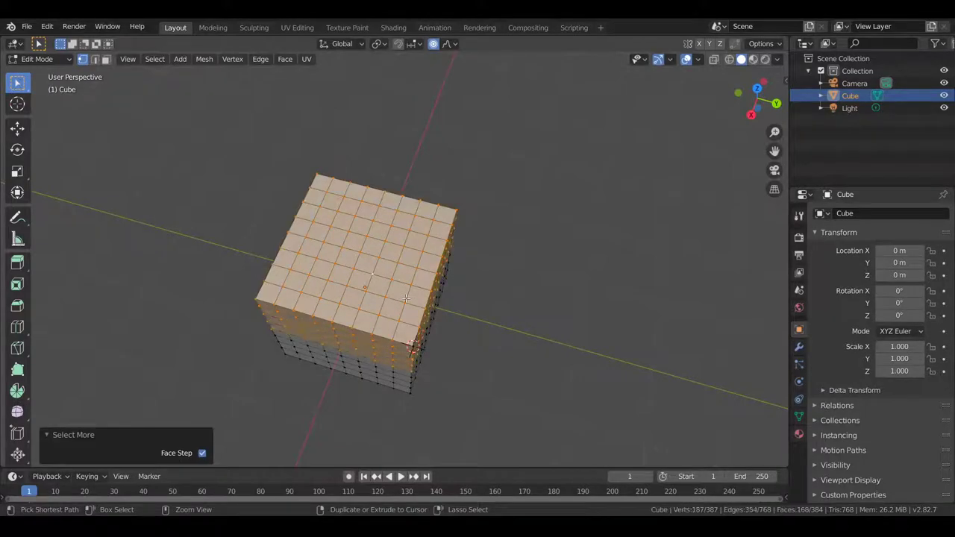
- Add a 2 m cube to the mesh in Edit Mode at the 3D cursor
key(Tab)
key(Tab)
middle_drag(407, 297, 551, 236)
key(shift+a)
click(487, 300)
- Try lowering the added cube about 0.33 m along Z with Proportional Editing, and undo the move
key(g)
key(z)
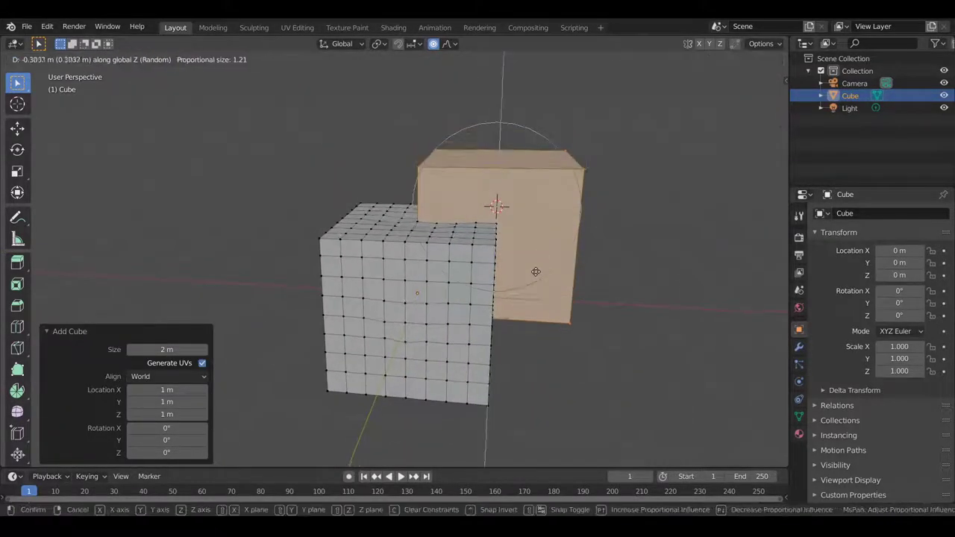
click(535, 273)
key(grave)
key(Escape)
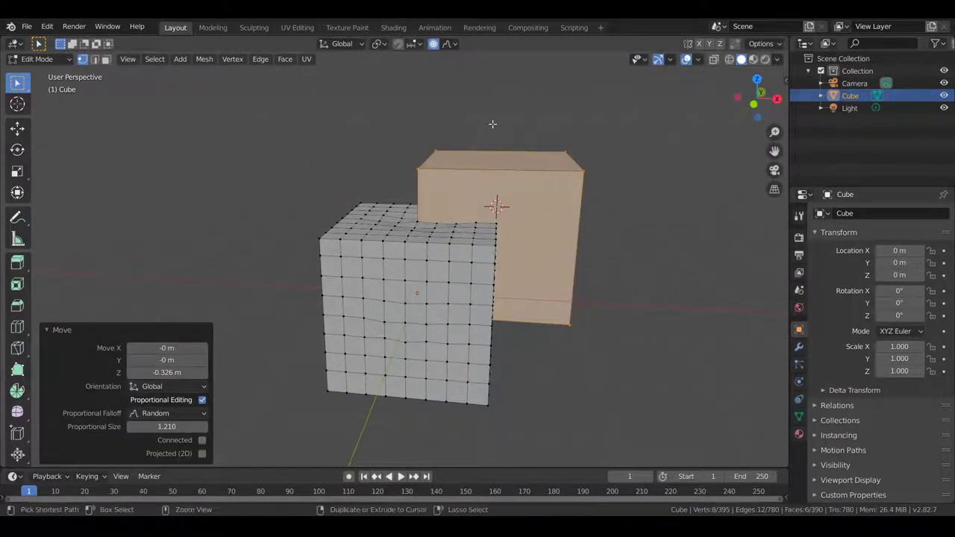
key(ctrl+z)
- Disable Proportional Editing and place the 3D cursor in empty space beside the cubes, returning to Edit Mode
click(432, 46)
click(335, 197)
key(Tab)
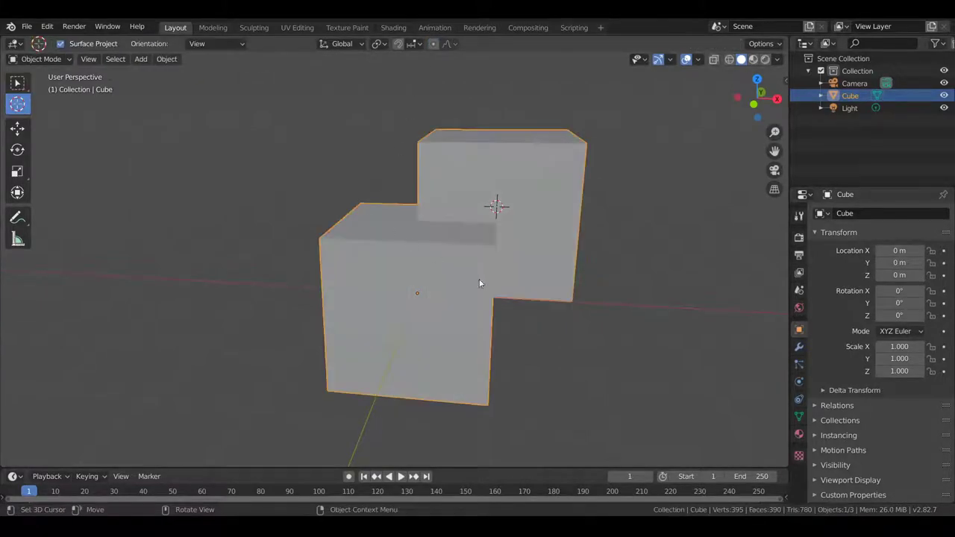
click(168, 176)
key(Tab)
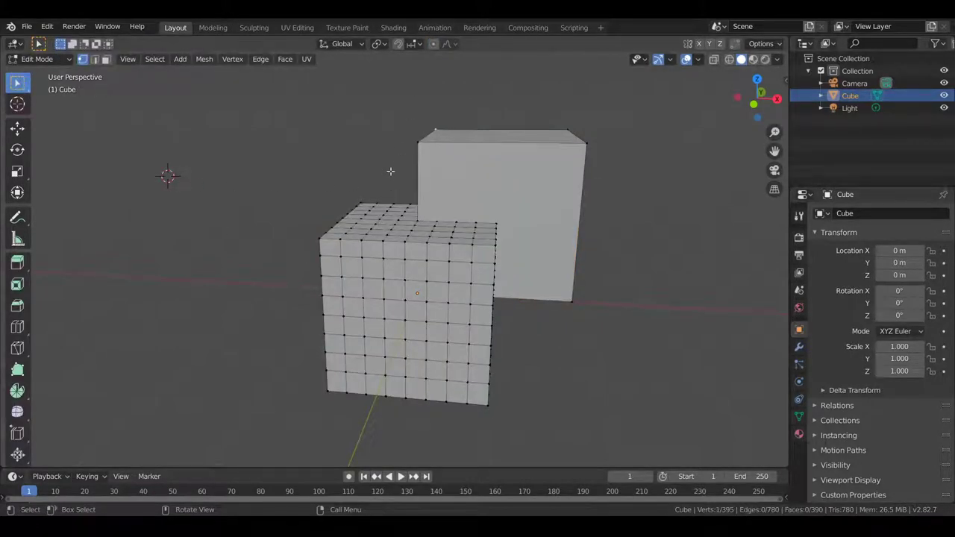
- Switch the viewport to Wireframe shading and select one edge loop around the subdivided cube
middle_drag(379, 177, 432, 255)
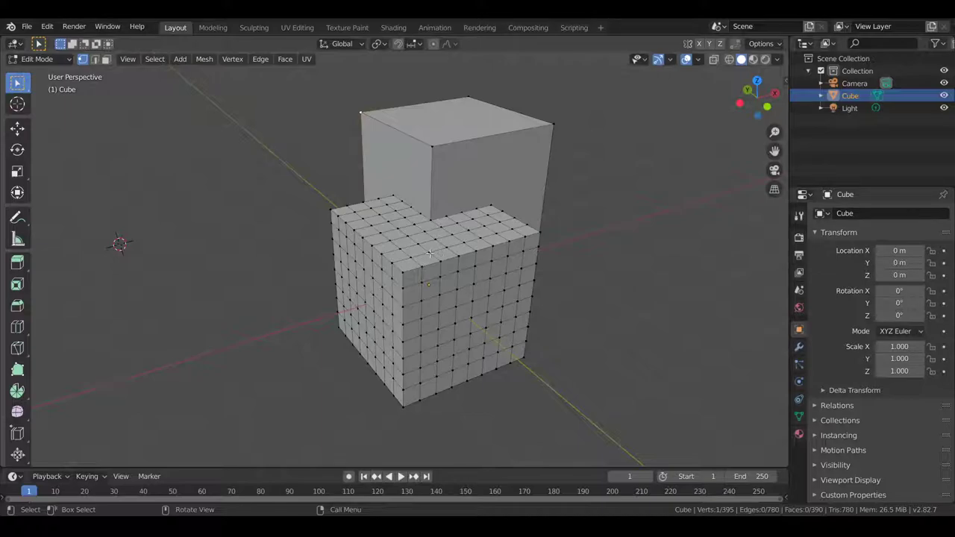
mouse_move(464, 246)
middle_down()
mouse_move(425, 246)
mouse_move(428, 274)
middle_up()
key(z)
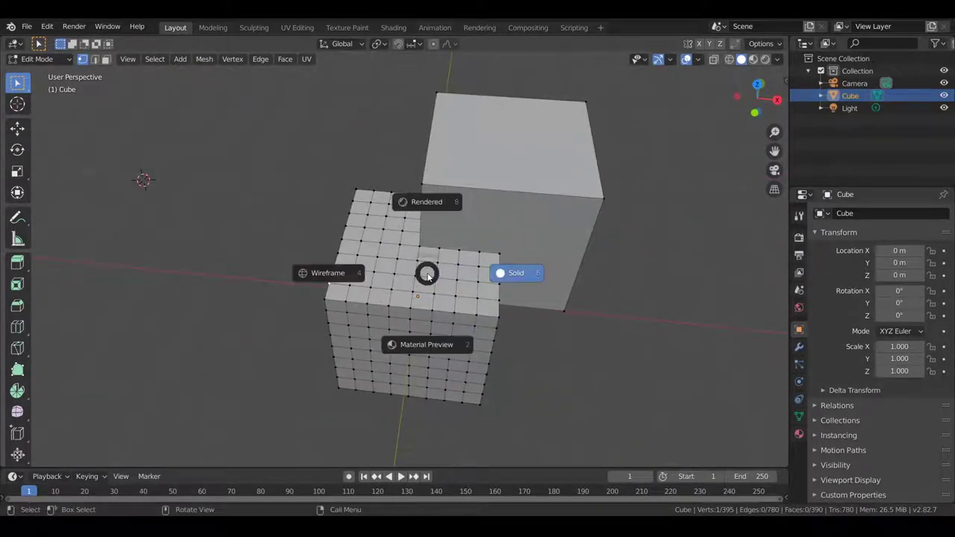
click(341, 273)
alt+click(445, 244)
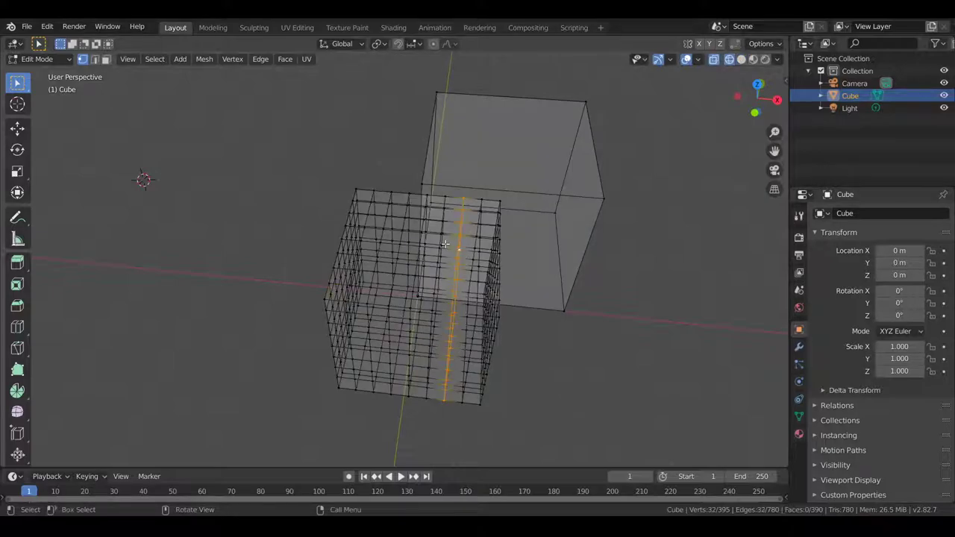
- Add the vertices across the upper part of the subdivided cube to the selection with Circle Select
key(c)
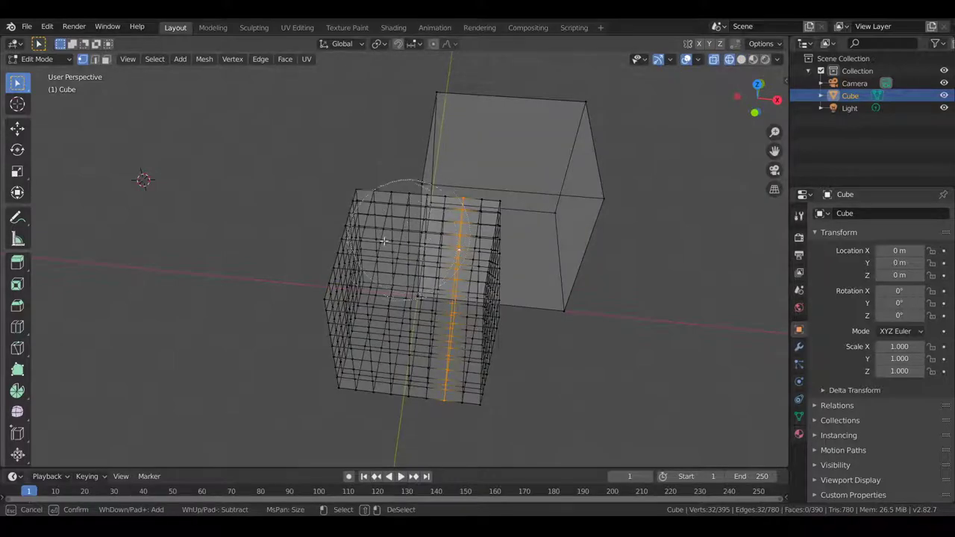
drag(388, 223, 438, 243)
right_click(438, 243)
- Return the viewport to Solid shading to view the circle-selected vertices
mouse_move(388, 227)
middle_down()
mouse_move(478, 250)
mouse_move(404, 214)
mouse_move(431, 219)
middle_up()
key(z)
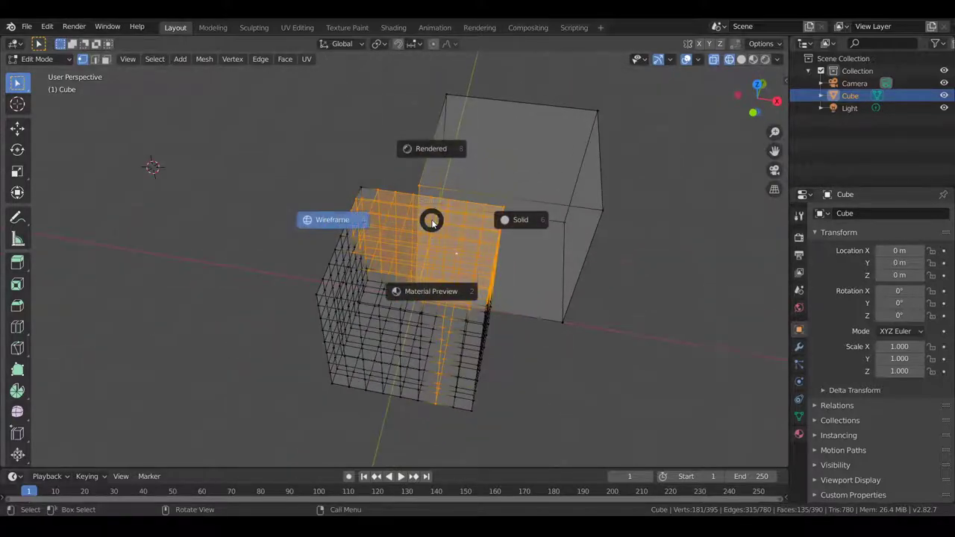
click(339, 220)
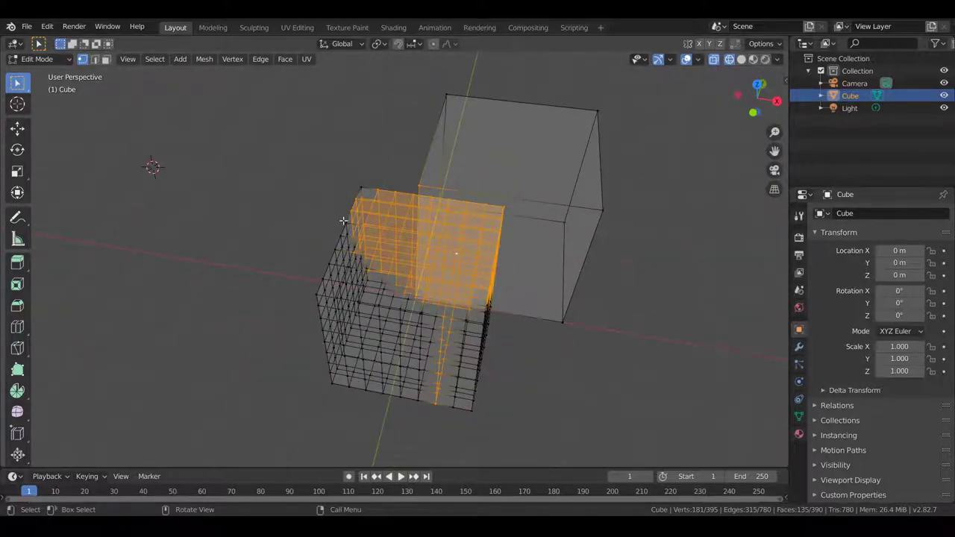
key(z)
click(377, 220)
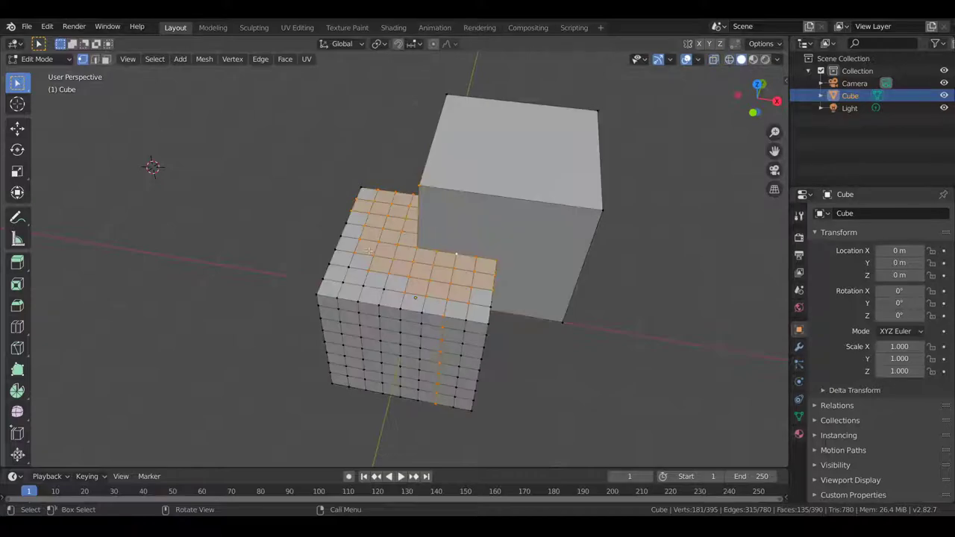
- Select the front top corner vertex of the subdivided cube and grow the selection until it covers that entire cube
click(320, 290)
key(ctrl)
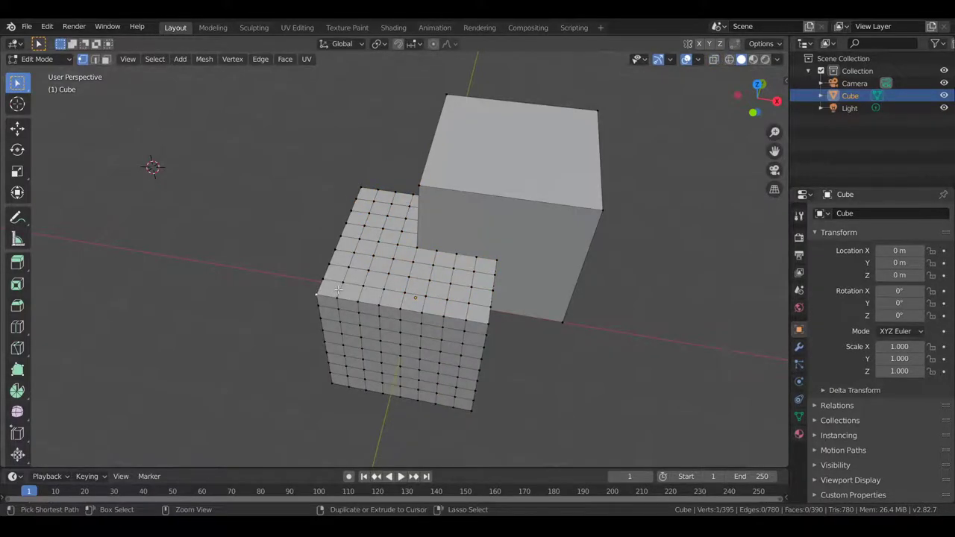
key(ctrl+KP_Add)
key(ctrl+KP_Add)
key(ctrl+KP_Add)
key(ctrl+KP_Add)
key(ctrl+KP_Add)
key(ctrl+KP_Add)
key(ctrl+KP_Add)
key(ctrl+KP_Add)
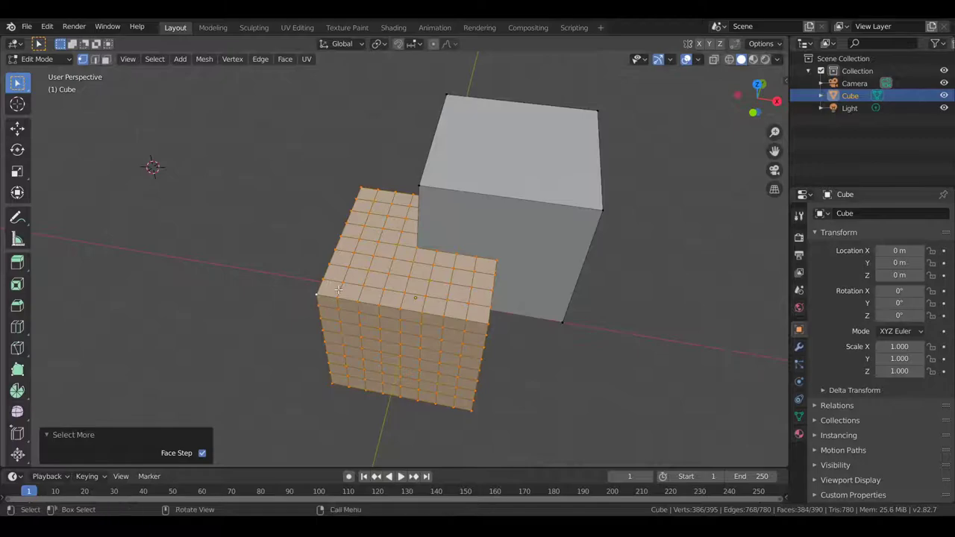
- Move the selected subdivided cube clear of the plain cube, by about -2.13 m in X, 0.03 m in Y and 0.57 m in Z
middle_drag(380, 270, 433, 246)
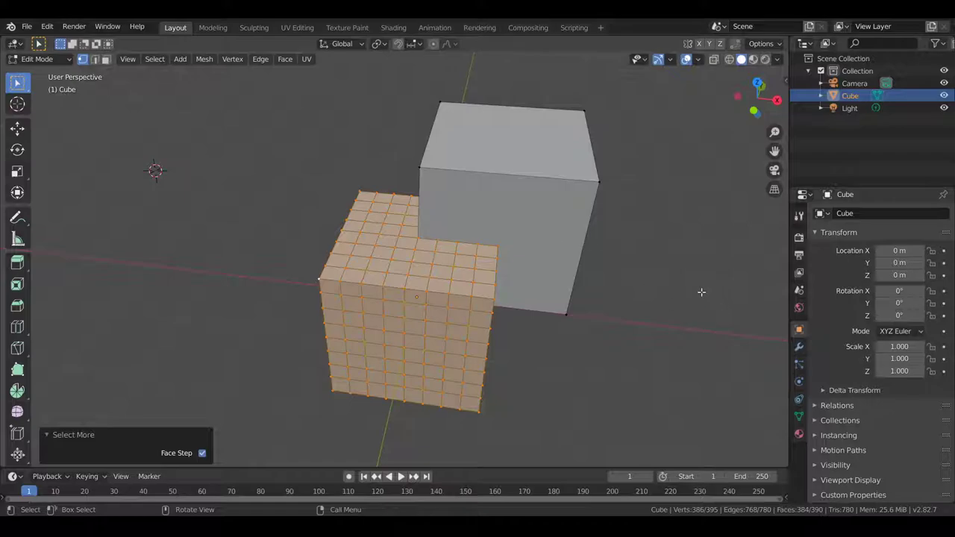
key(g)
click(555, 251)
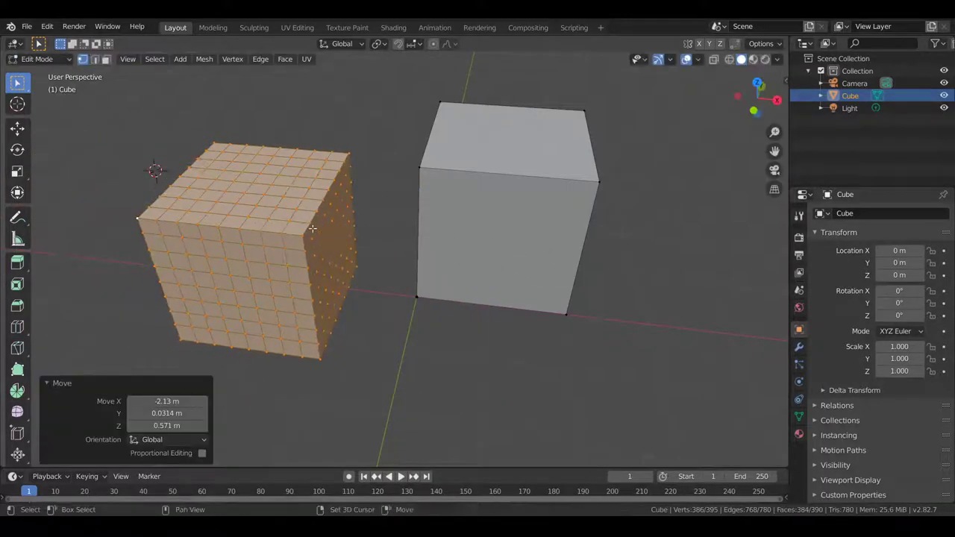
- Separate the selected subdivided cube into its own object and switch to Object Mode
shift+middle_drag(315, 231, 451, 251)
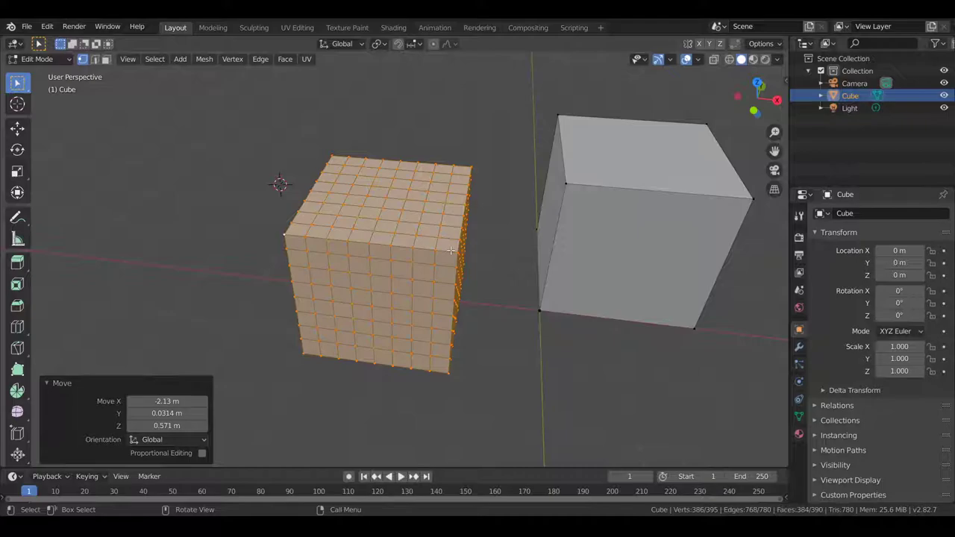
key(p)
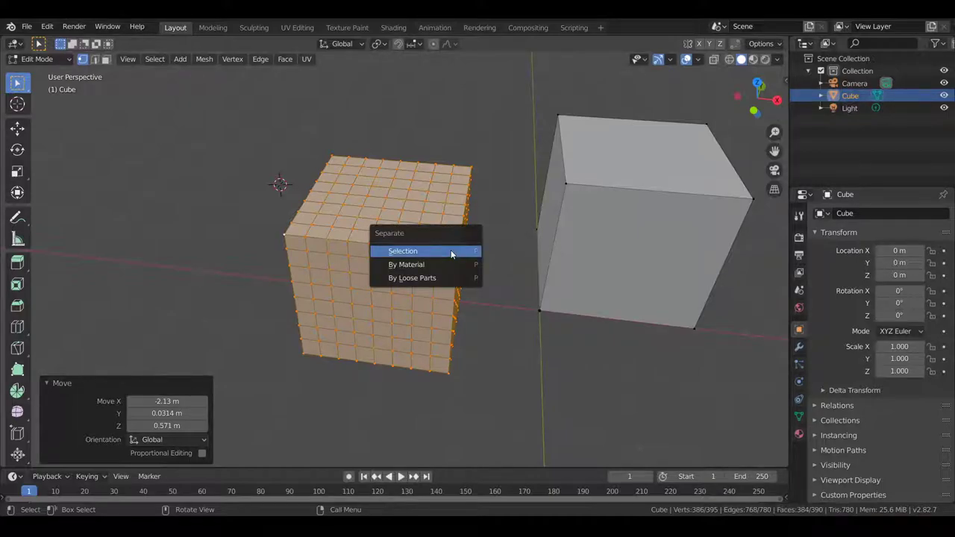
click(403, 251)
key(Tab)
- Select the two cubes in turn, in the scene and the object list, to check that they are separate objects
click(599, 216)
click(539, 224)
click(17, 82)
click(380, 239)
click(568, 203)
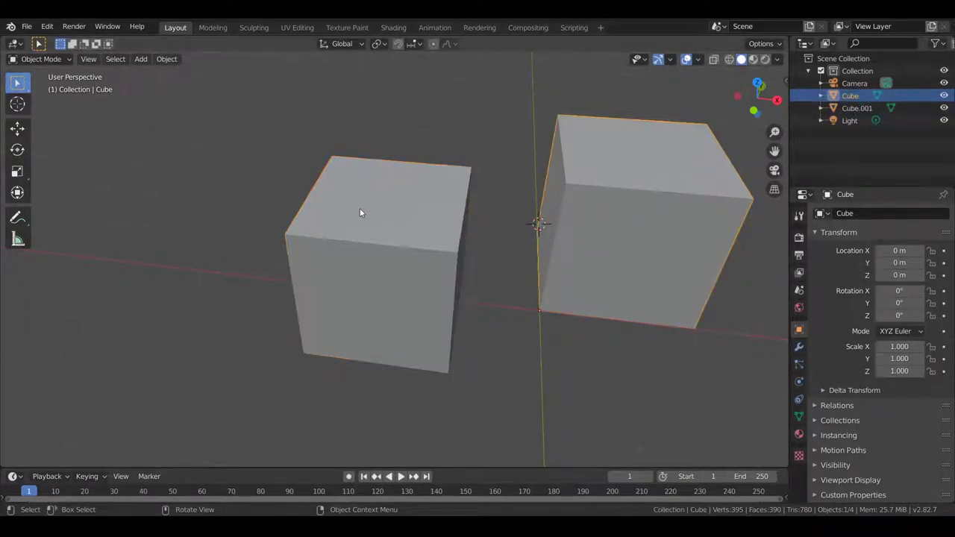
click(360, 208)
click(675, 166)
click(864, 109)
click(863, 99)
click(862, 107)
click(863, 97)
- Delete the plain, unsubdivided cube object from the scene
key(Tab)
key(Tab)
key(x)
click(578, 190)
- Select the remaining subdivided cube and move it about 2.26 m along the X axis
click(298, 207)
key(g)
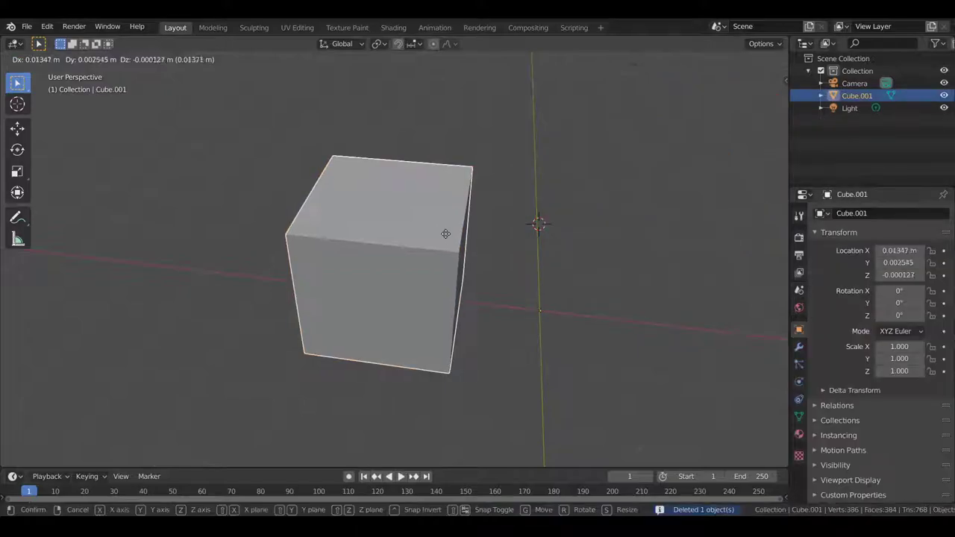
key(x)
click(615, 247)
- Enter Edit Mode on the cube, split the 3D viewport in two and make the second area a UV Editor
key(Tab)
middle_drag(615, 247, 560, 220)
scroll(567, 267, down, 4)
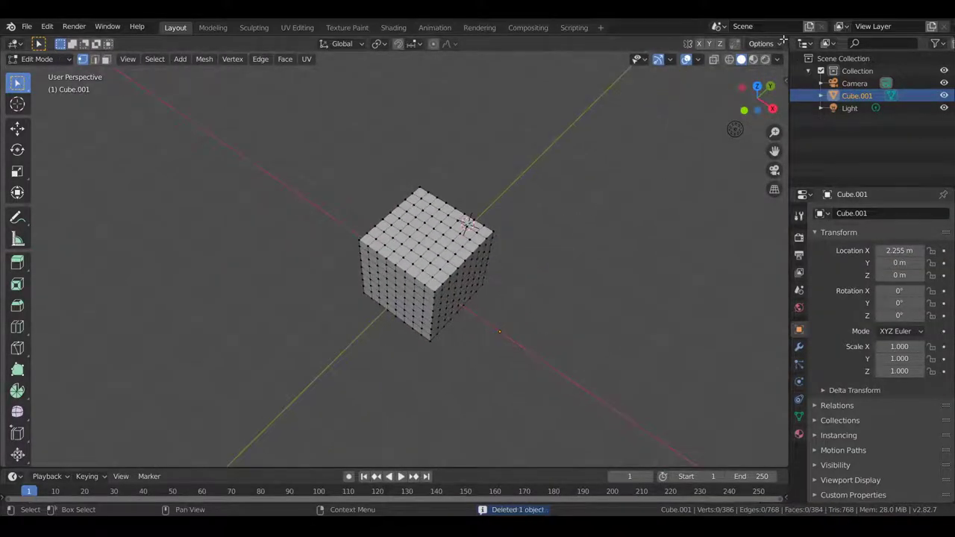
drag(786, 41, 511, 48)
click(517, 43)
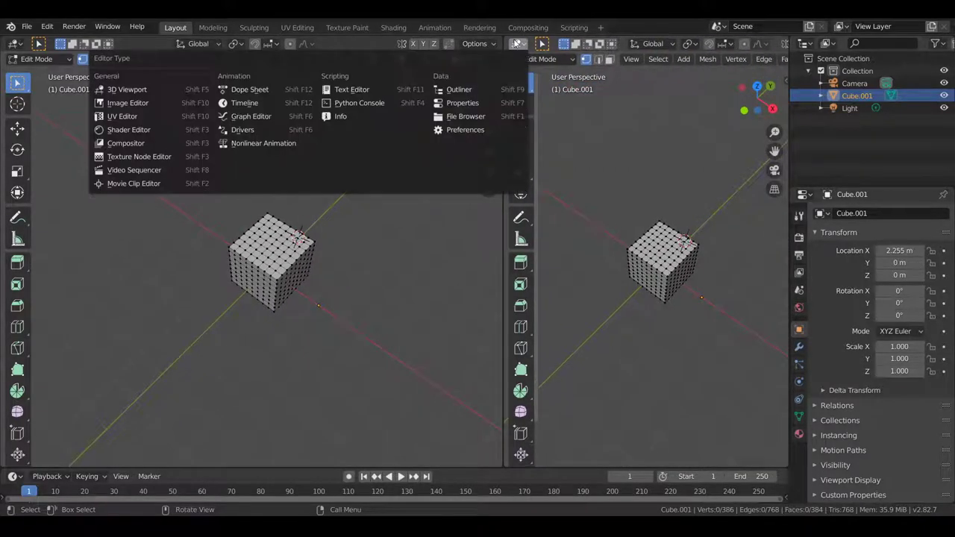
click(109, 117)
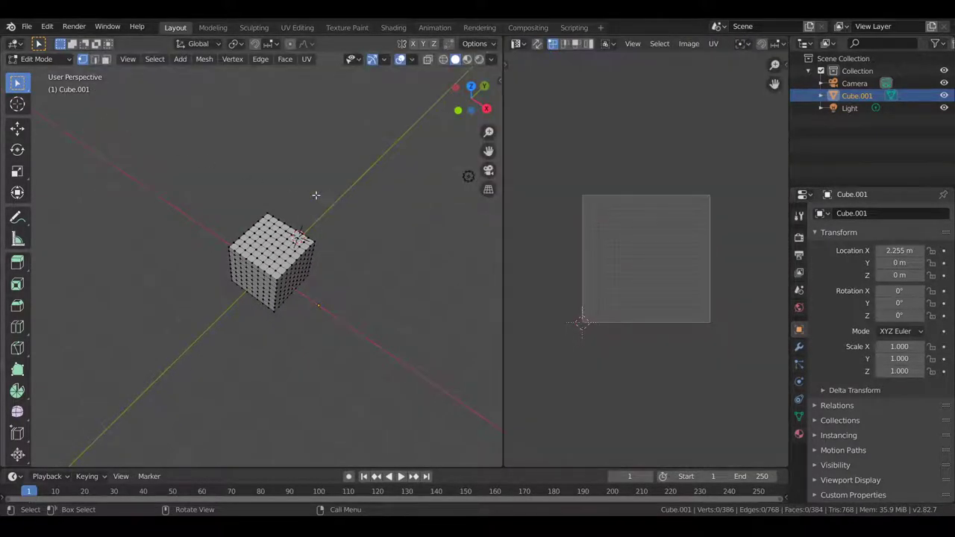
- Select the entire cube mesh and unwrap it without any seams
key(a)
key(u)
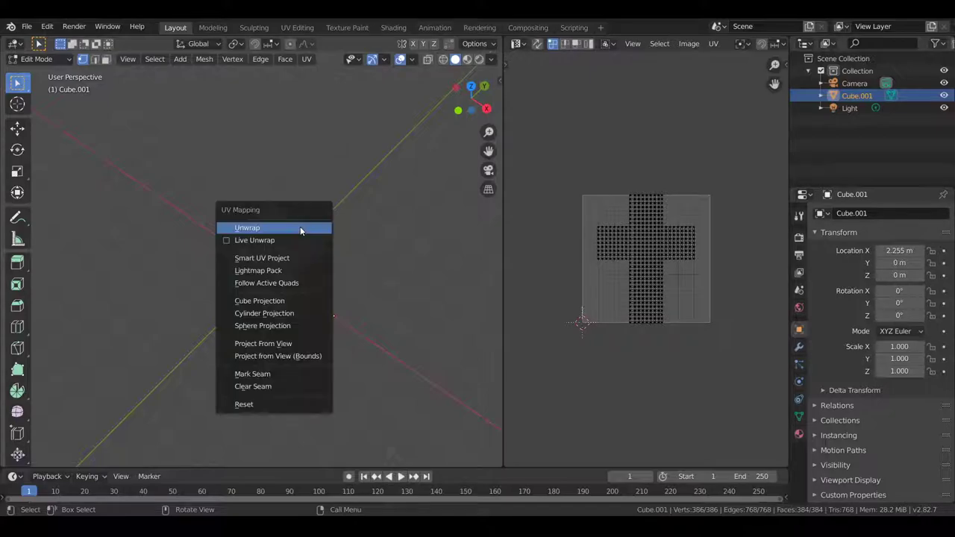
click(300, 229)
key(Tab)
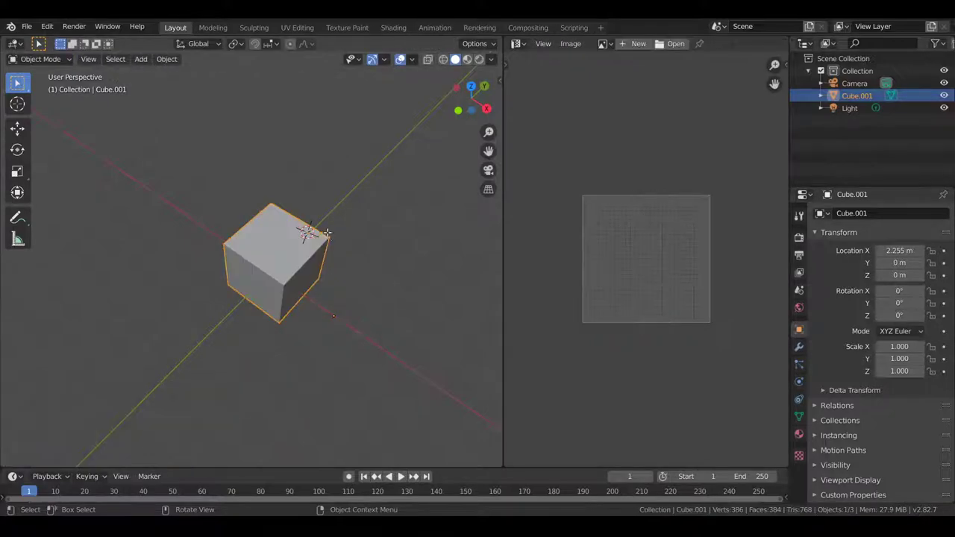
key(Tab)
- Select the edges around the border of one side face of the cube and mark them as a UV seam
scroll(325, 251, up, 4)
key(2)
alt+click(327, 304)
alt+click(329, 307)
middle_drag(327, 311, 270, 216)
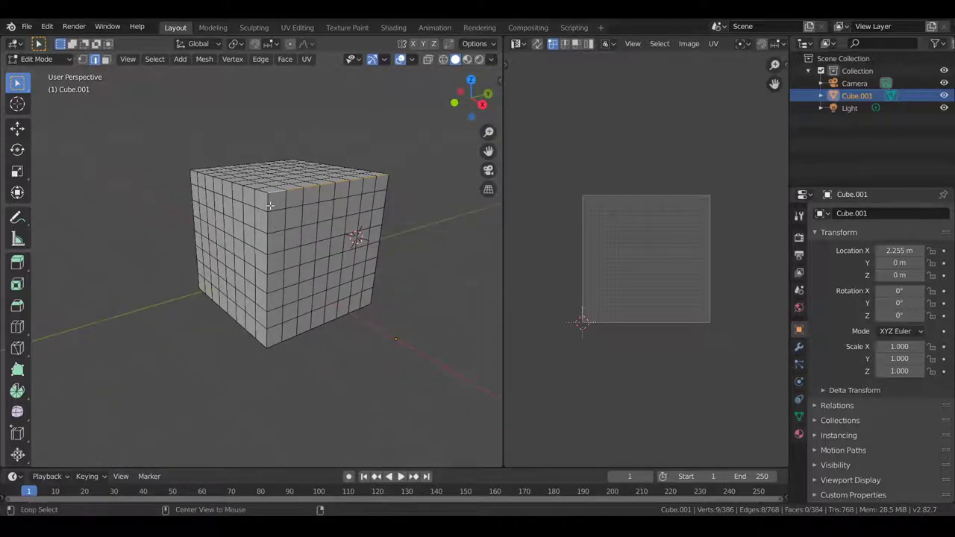
ctrl+click(277, 192)
alt+click(294, 192)
alt+shift+click(265, 200)
middle_drag(264, 200, 287, 216)
alt+shift+click(288, 194)
alt+shift+click(219, 188)
key(u)
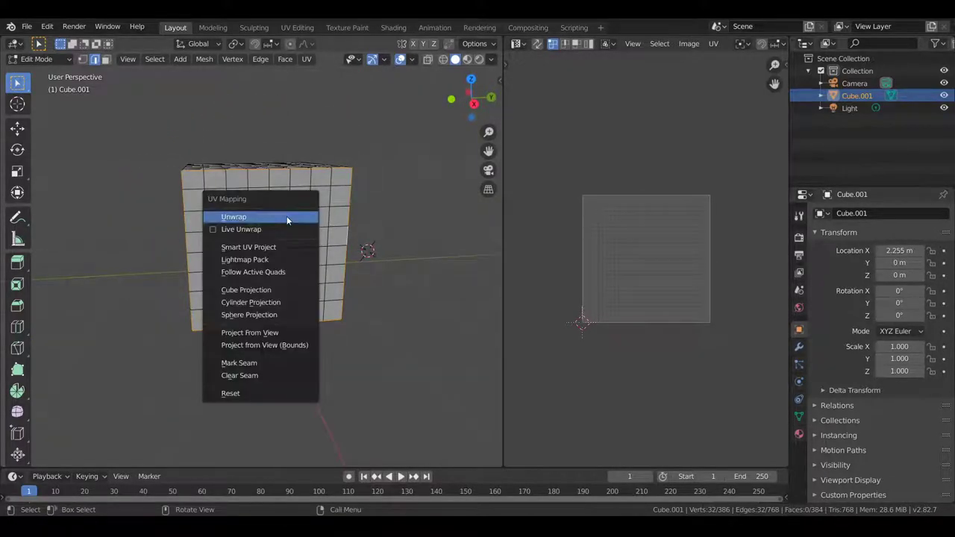
click(235, 361)
- Switch to face selection, select all of the cube's faces and unwrap them along the marked seam
key(3)
click(259, 242)
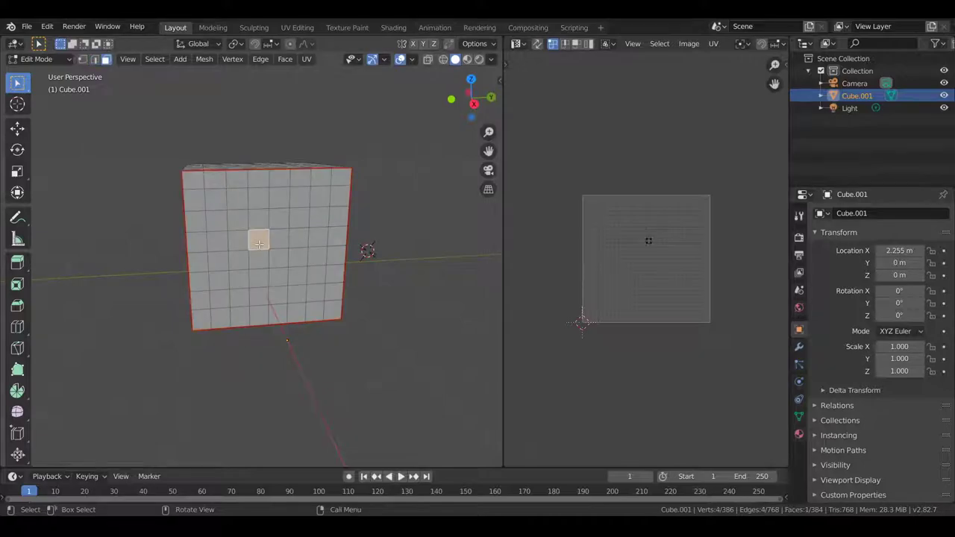
key(a)
key(u)
click(230, 104)
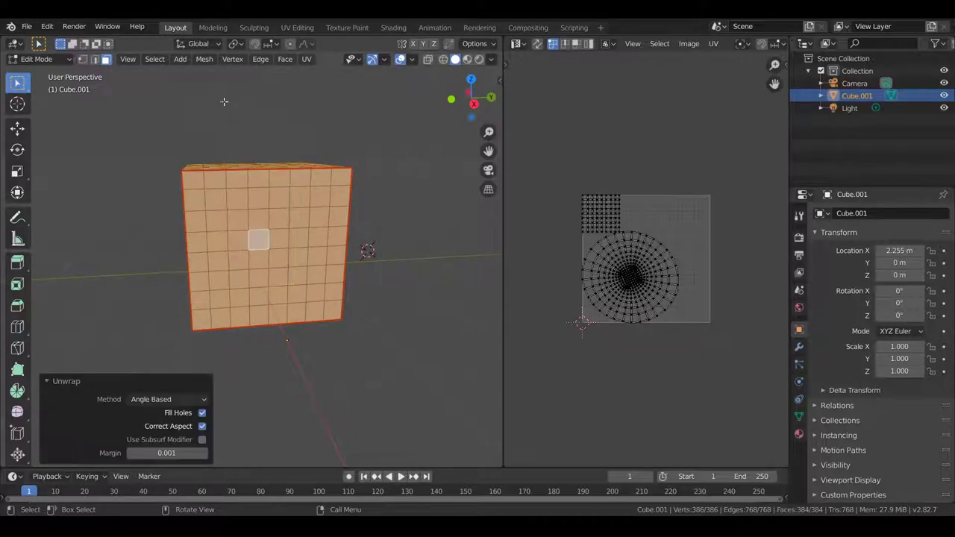
- Fit the cube's full UV layout in the UV Editor and enable UV Sync Selection
middle_drag(254, 154, 276, 163)
click(271, 235)
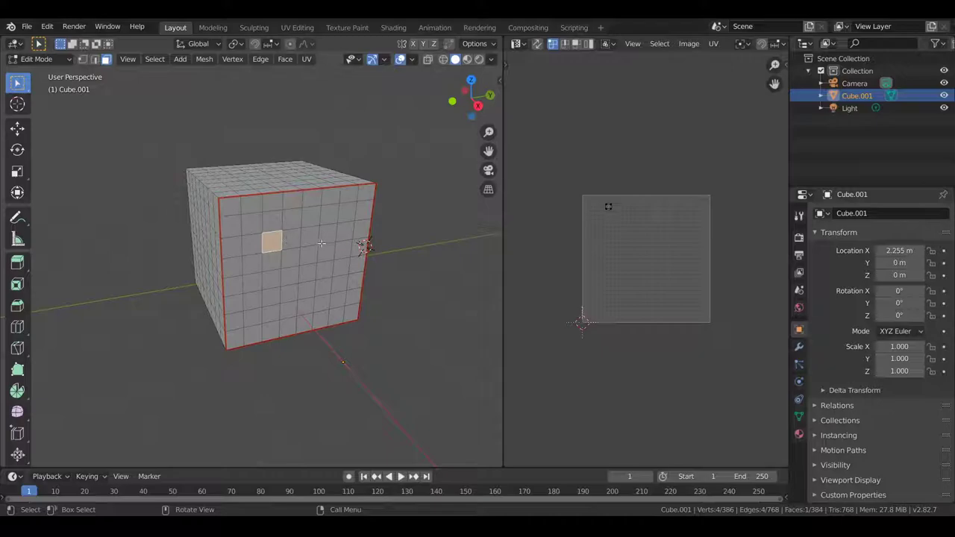
key(a)
key(Home)
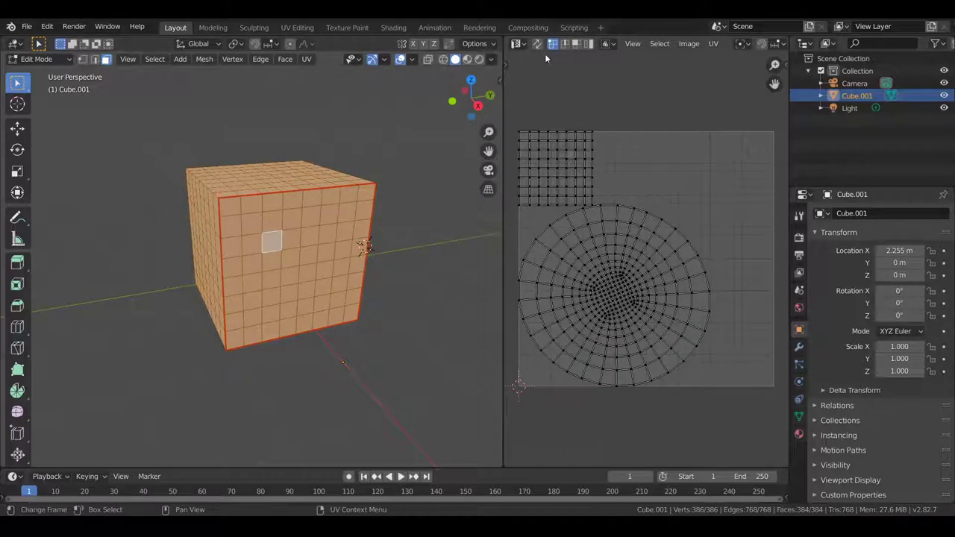
click(537, 45)
- Select a face inside the seamed side of the cube and extend it to all linked faces, delimited by Seam
click(295, 239)
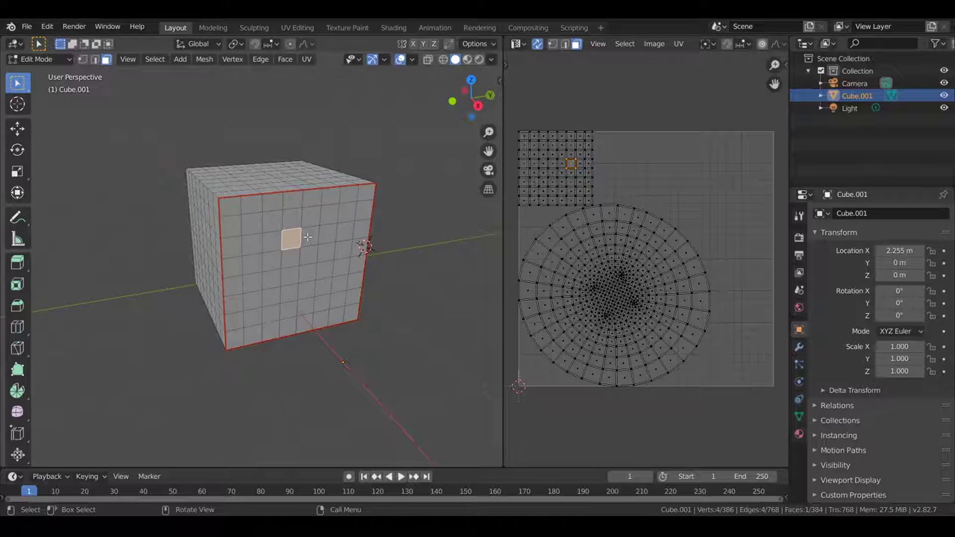
key(ctrl+l)
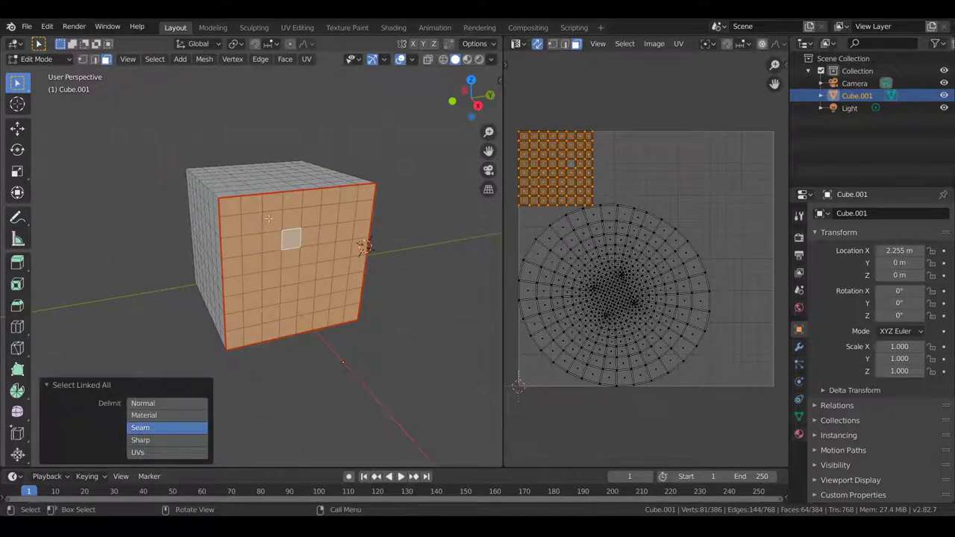
click(253, 166)
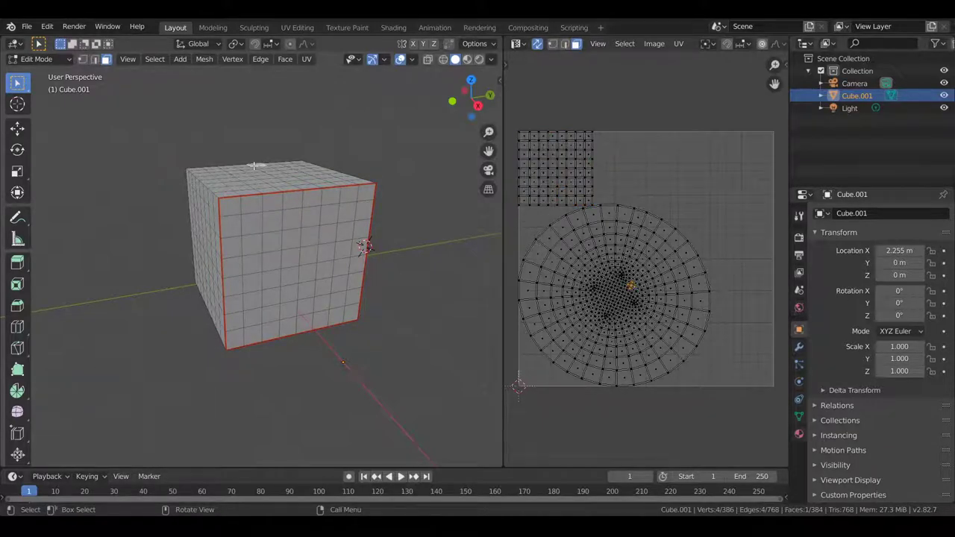
click(284, 244)
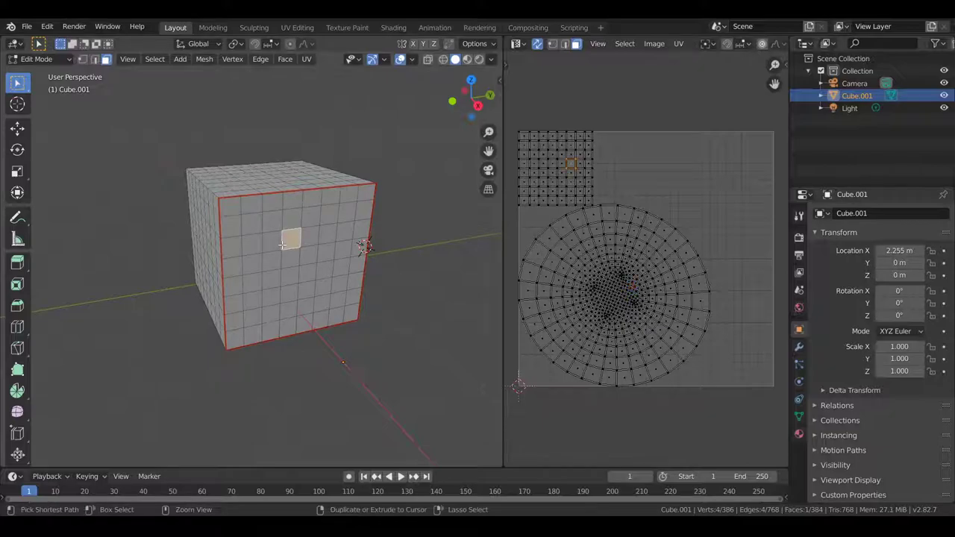
key(ctrl+l)
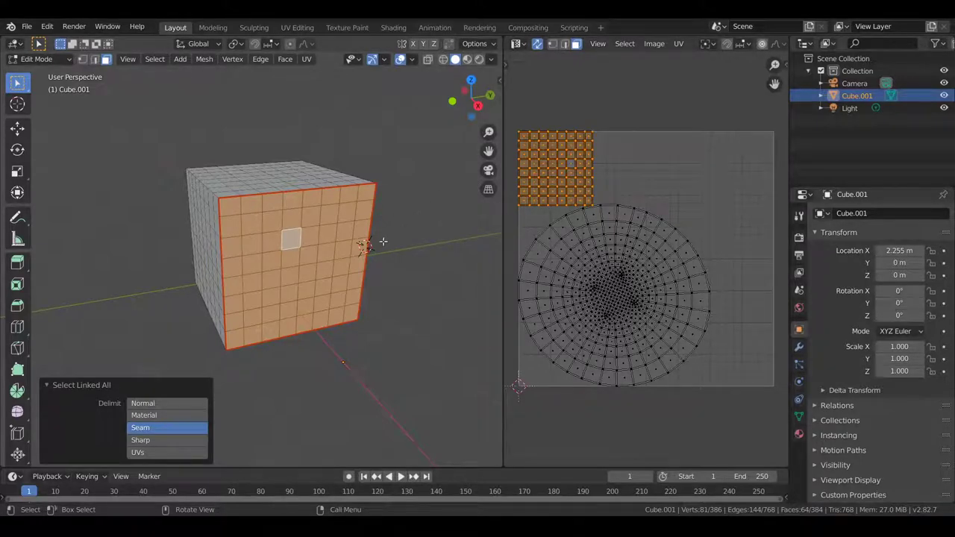
- Pick a face in the square UV island and select the whole linked island in the UV Editor
click(547, 161)
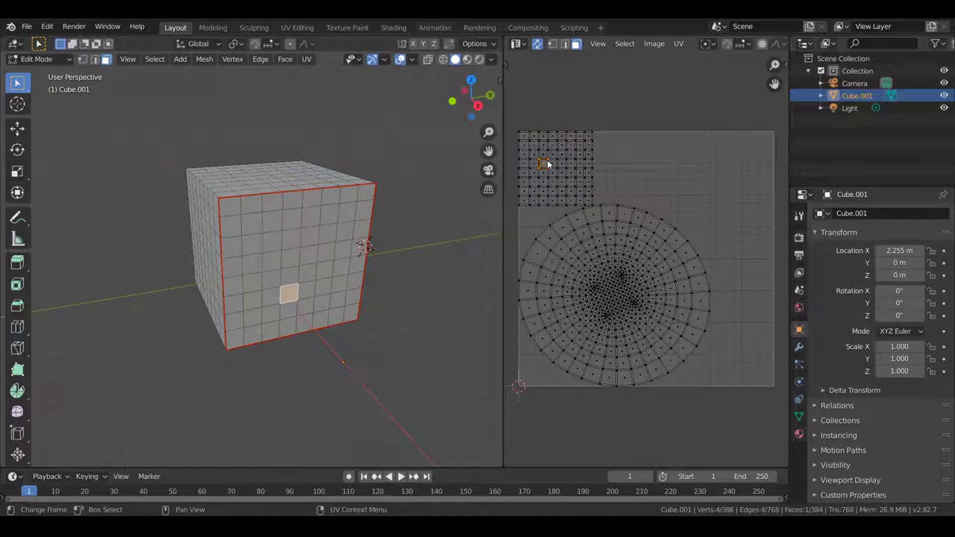
click(557, 167)
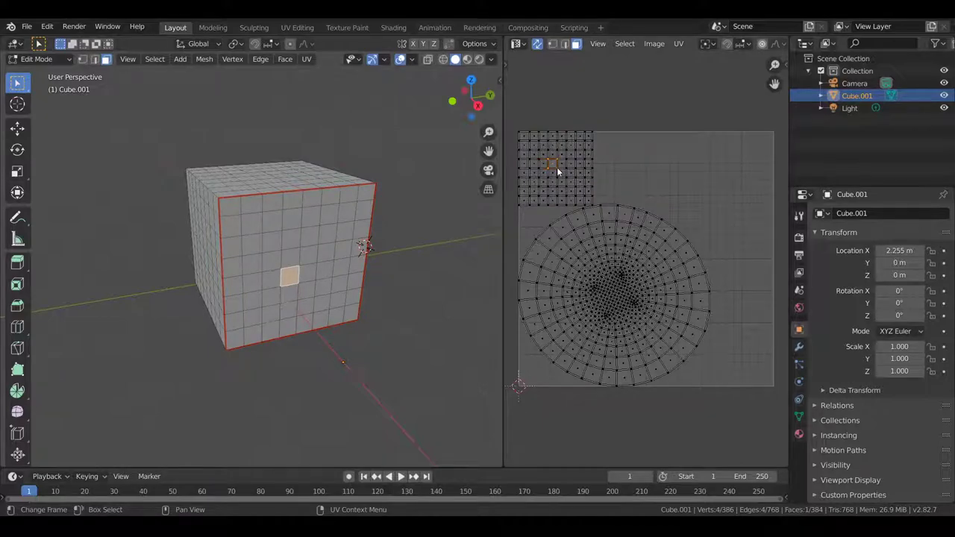
click(565, 173)
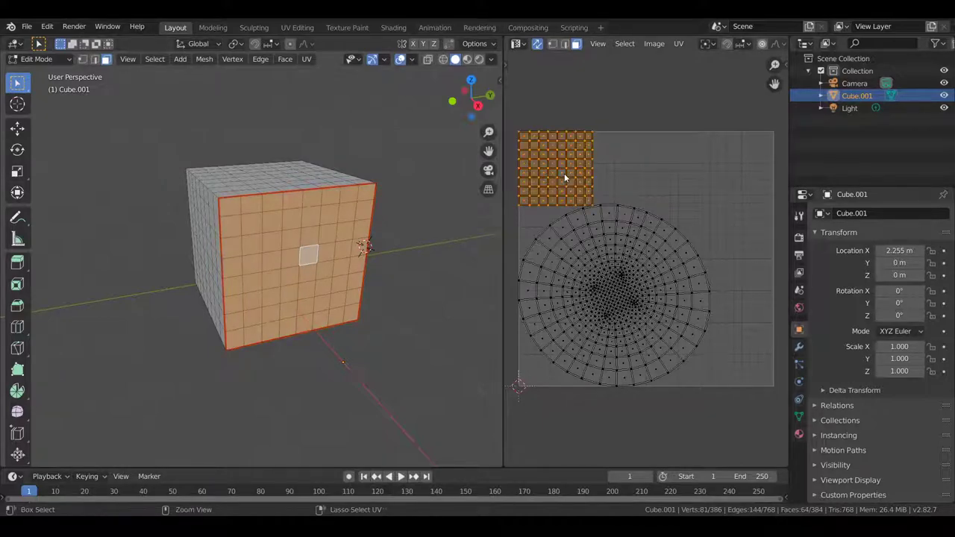
key(ctrl+l)
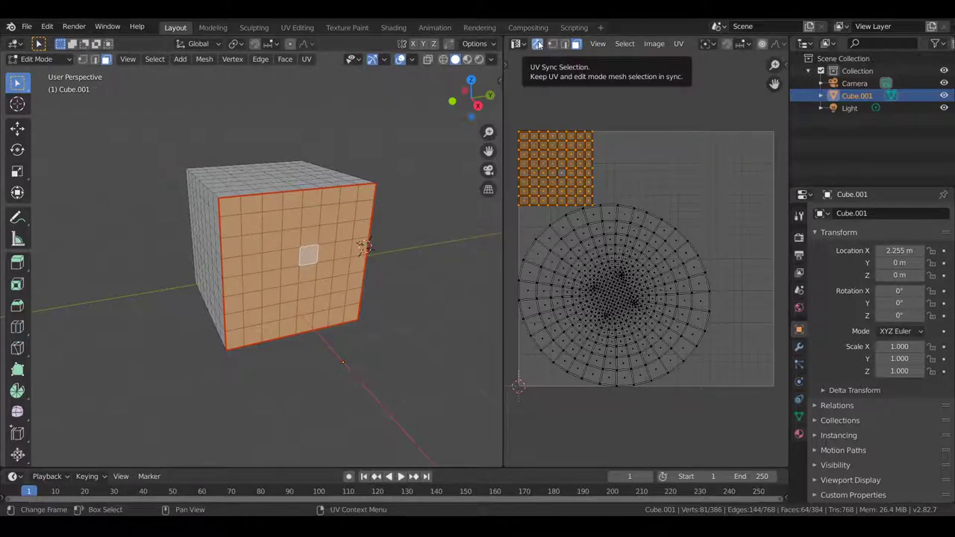
scroll(621, 301, up, 5)
scroll(607, 293, down, 3)
middle_drag(542, 238, 607, 235)
scroll(607, 236, down, 2)
scroll(653, 307, up, 1)
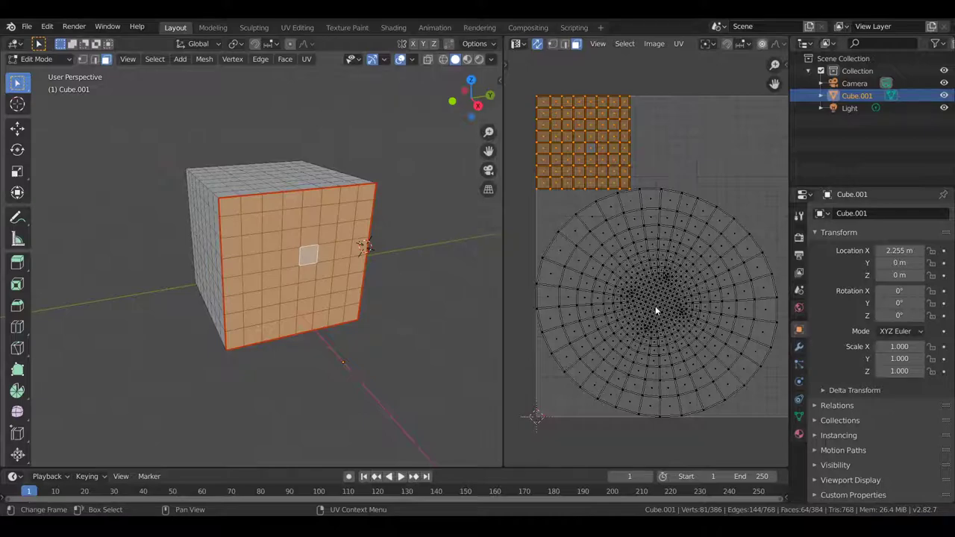
shift+middle_drag(652, 314, 647, 303)
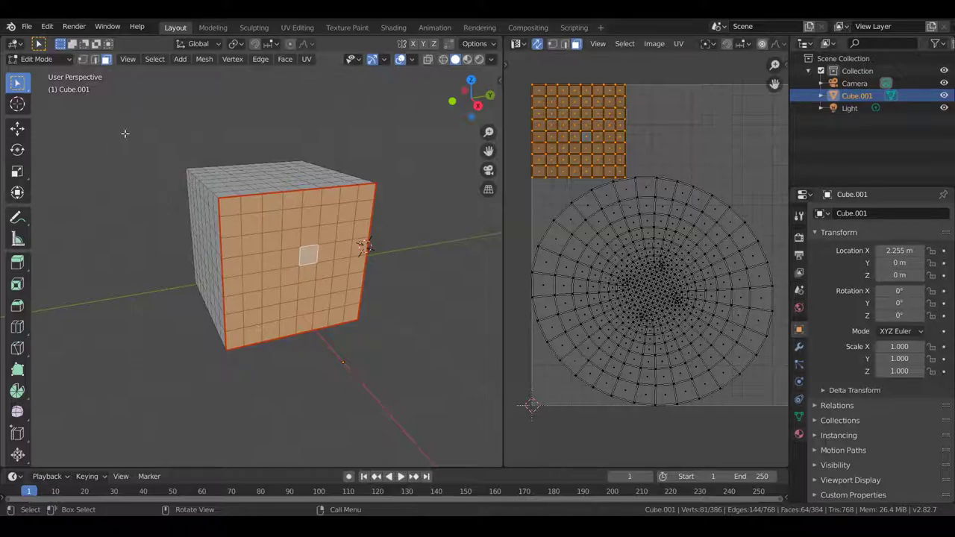
key(Tab)
middle_drag(240, 188, 253, 222)
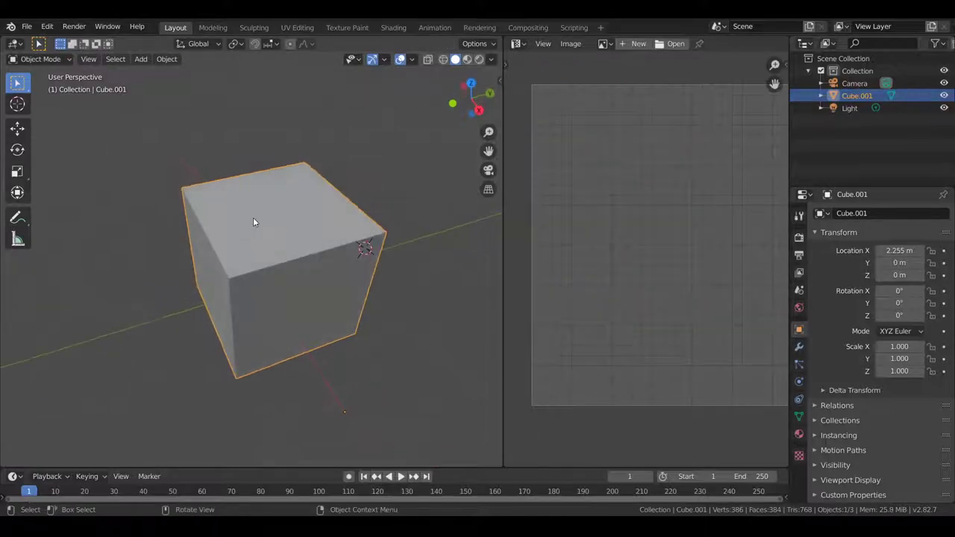
key(Tab)
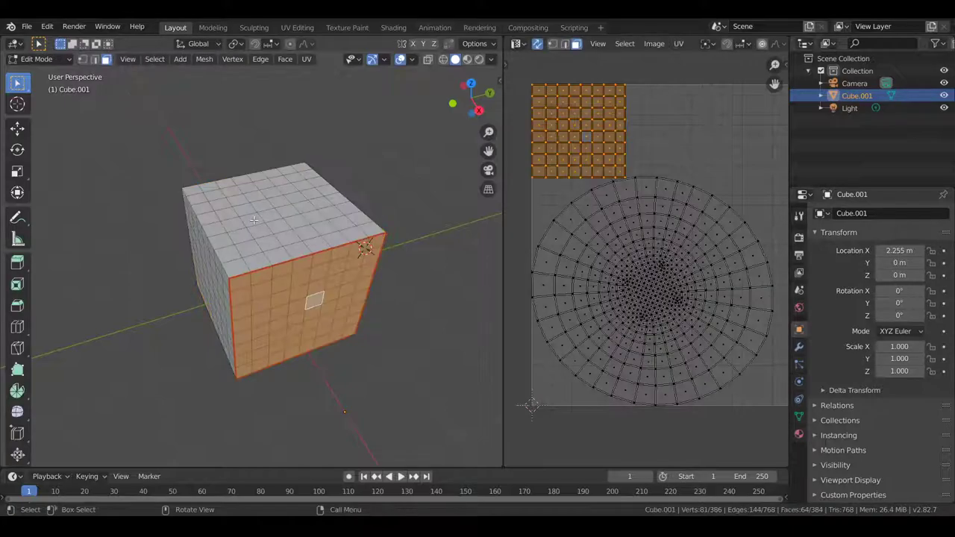
key(Tab)
key(Tab)
- Switch to vertex selection and select two neighbouring vertices on the cube's upper edge, away from the seamed side
key(1)
click(208, 238)
middle_drag(208, 238, 258, 230)
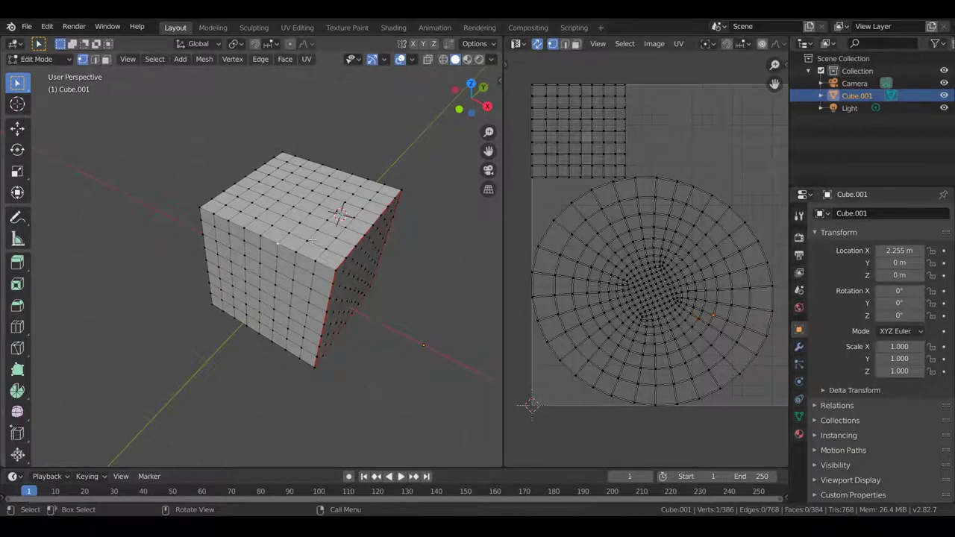
scroll(319, 239, up, 4)
shift+click(362, 265)
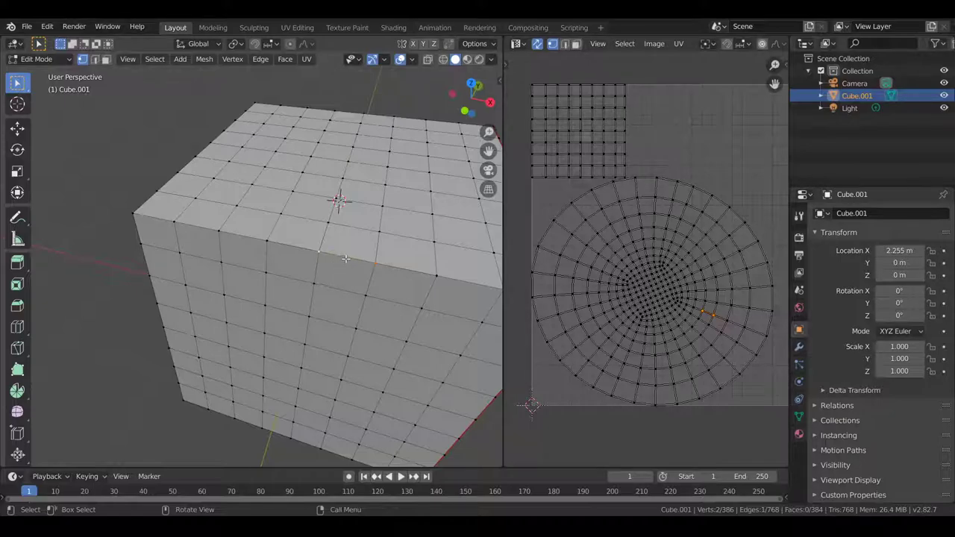
- Subdivide the edge between the two selected vertices and select the new middle vertex
right_click(346, 259)
key(Escape)
click(254, 63)
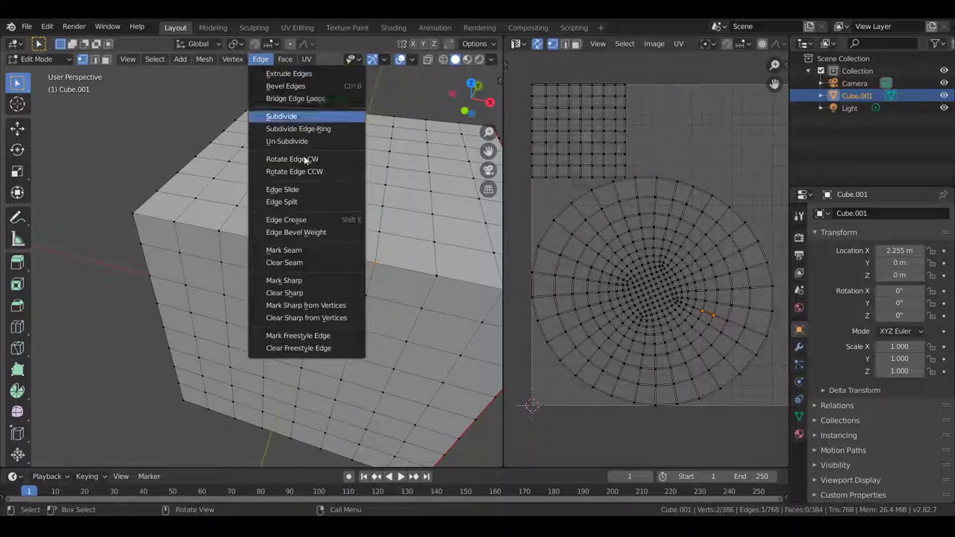
click(262, 61)
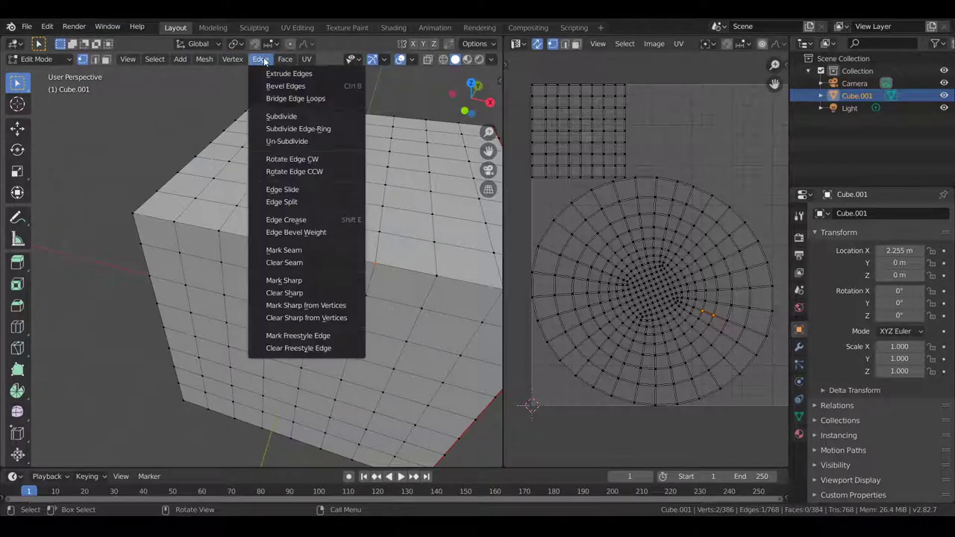
click(281, 117)
click(349, 261)
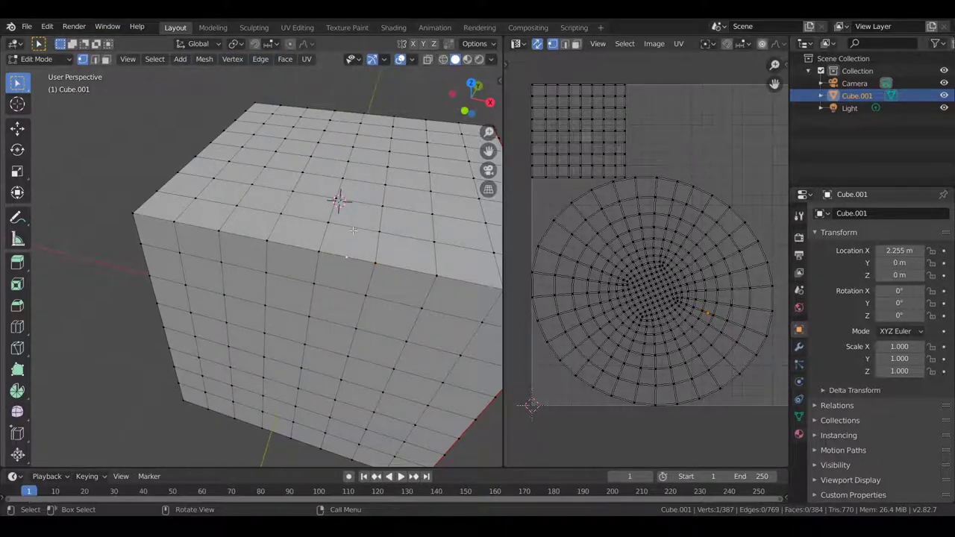
- Snap the 3D cursor to the selected middle vertex on the cube's upper edge
middle_drag(359, 229, 333, 222)
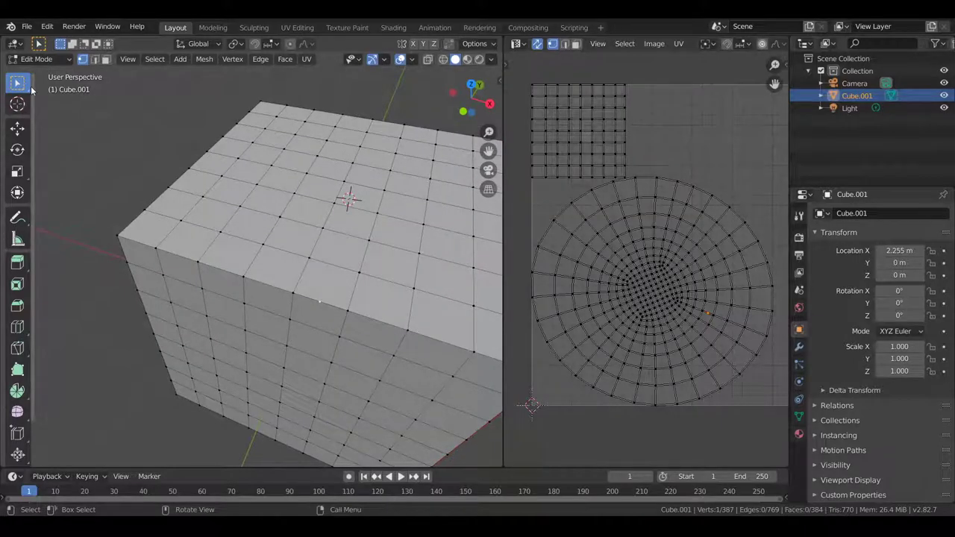
key(shift+s)
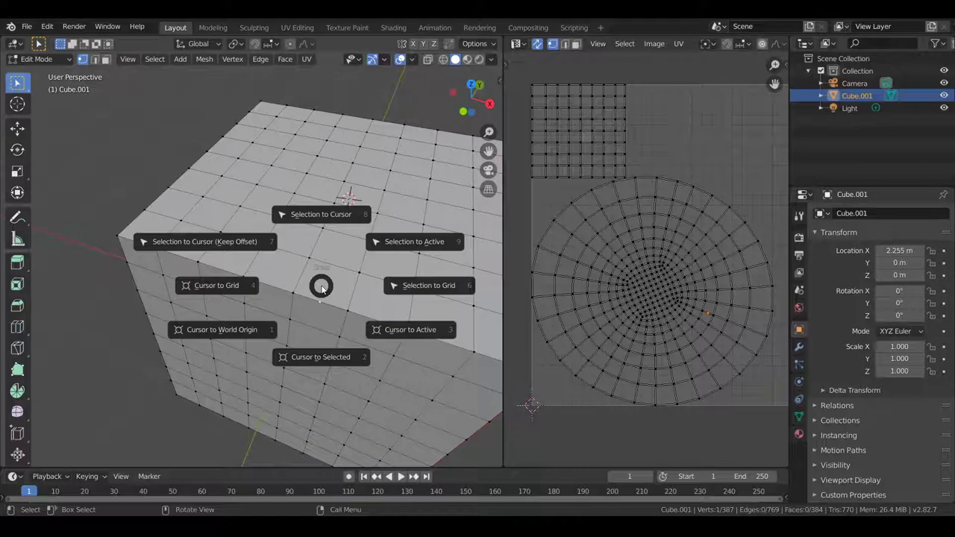
key(Escape)
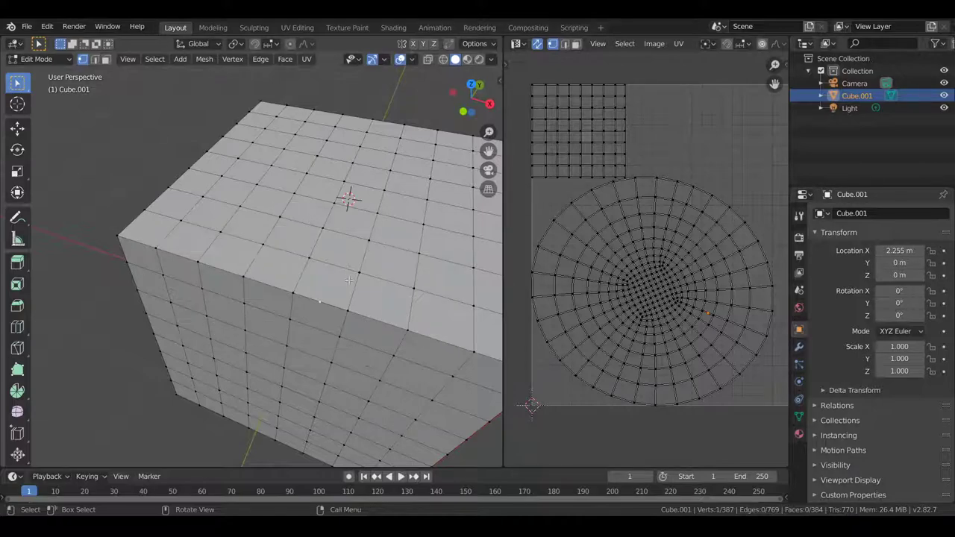
key(shift+s)
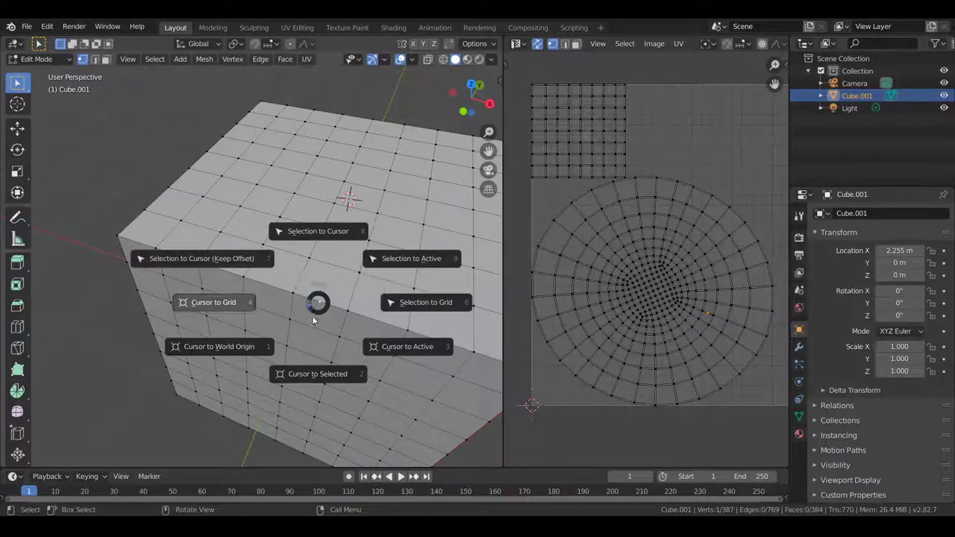
click(387, 350)
- Return to Object Mode and set the cube's origin to the 3D cursor
middle_drag(386, 349, 184, 172)
middle_drag(274, 183, 250, 193)
scroll(250, 193, down, 3)
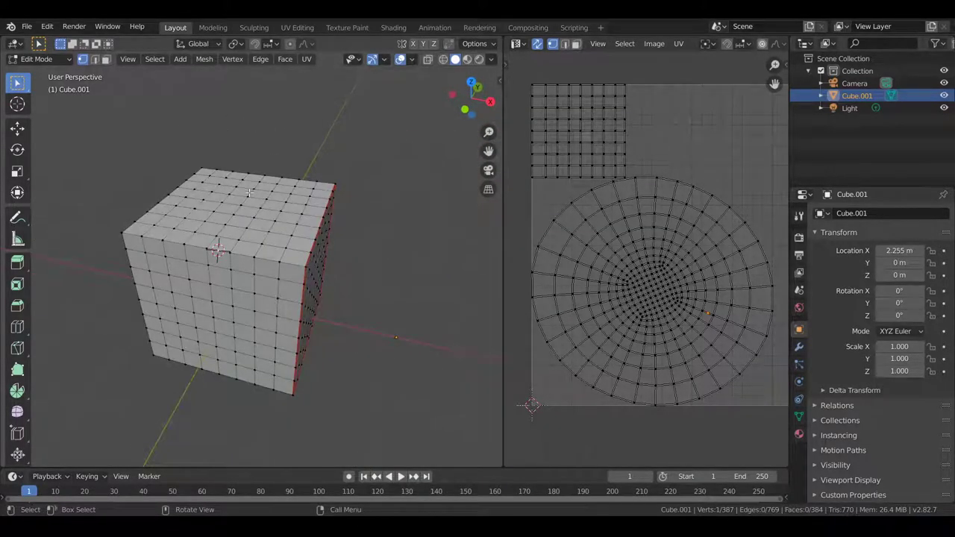
key(Tab)
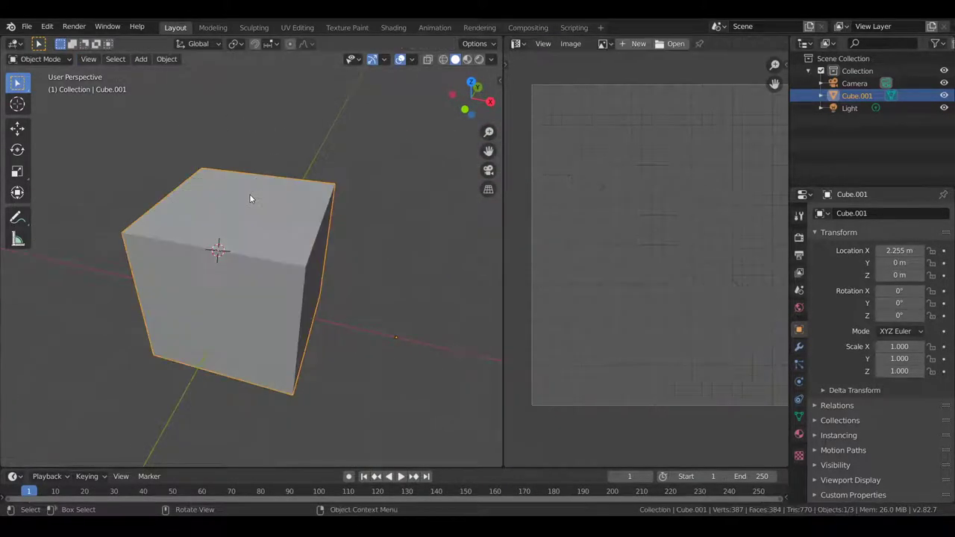
click(156, 61)
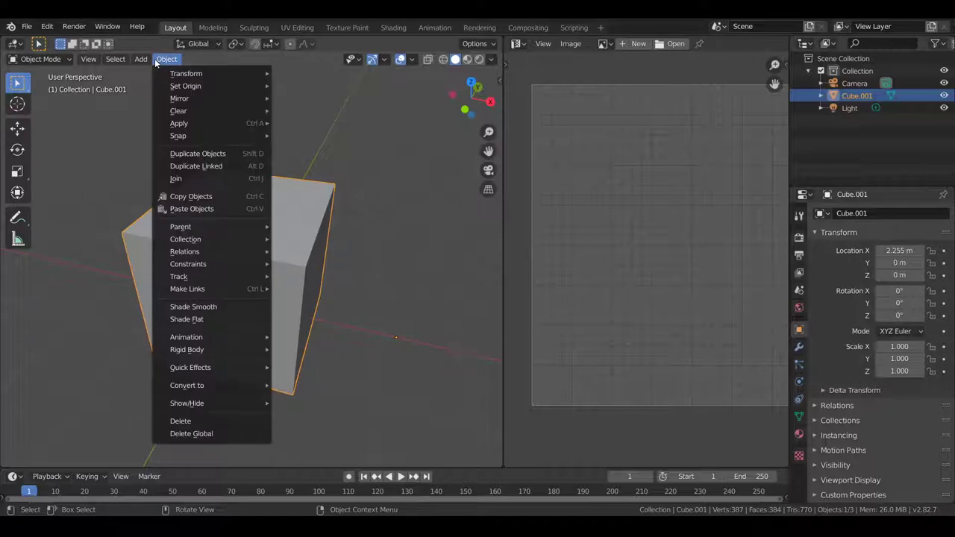
mouse_move(185, 88)
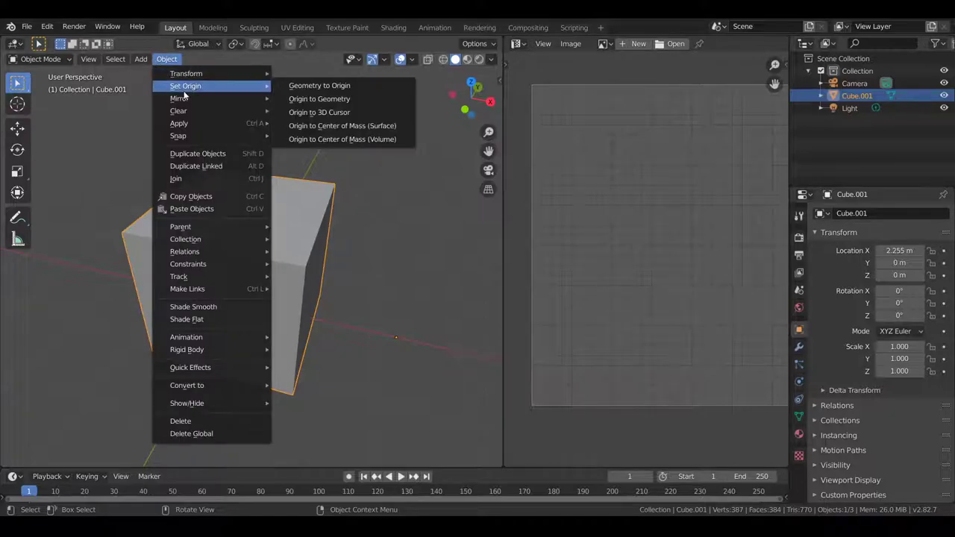
click(319, 112)
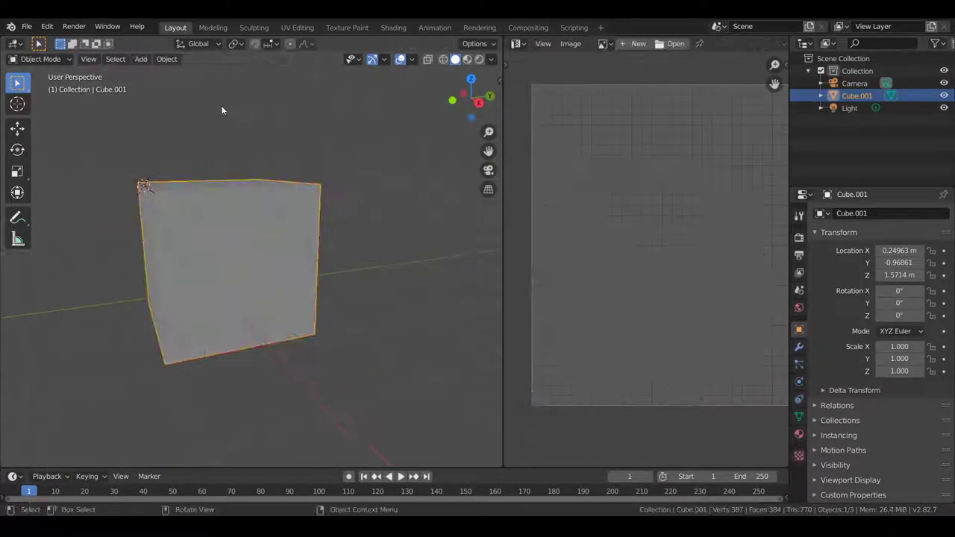
- Try rotating the cube about the global X axis around its new origin
middle_drag(222, 106, 301, 140)
scroll(329, 152, down, 4)
middle_drag(353, 168, 277, 160)
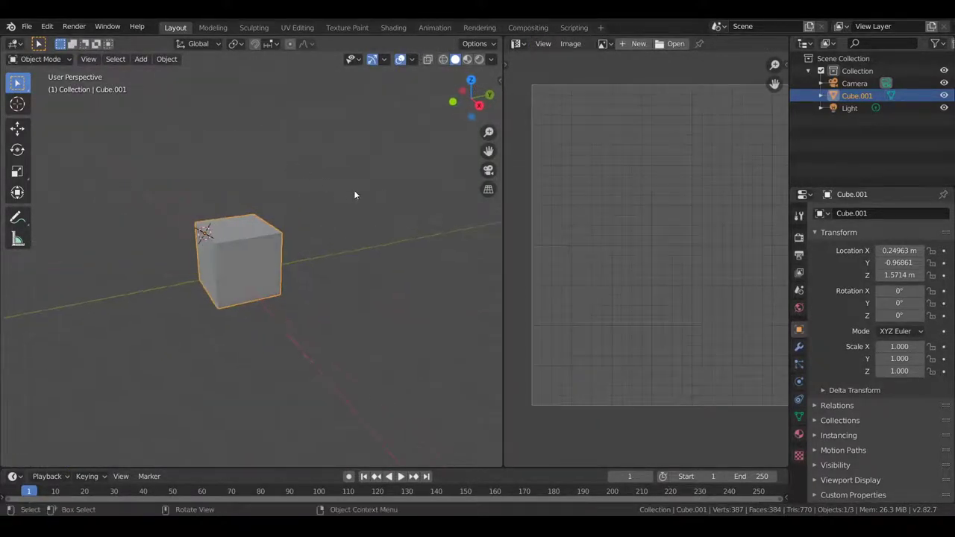
key(r)
key(x)
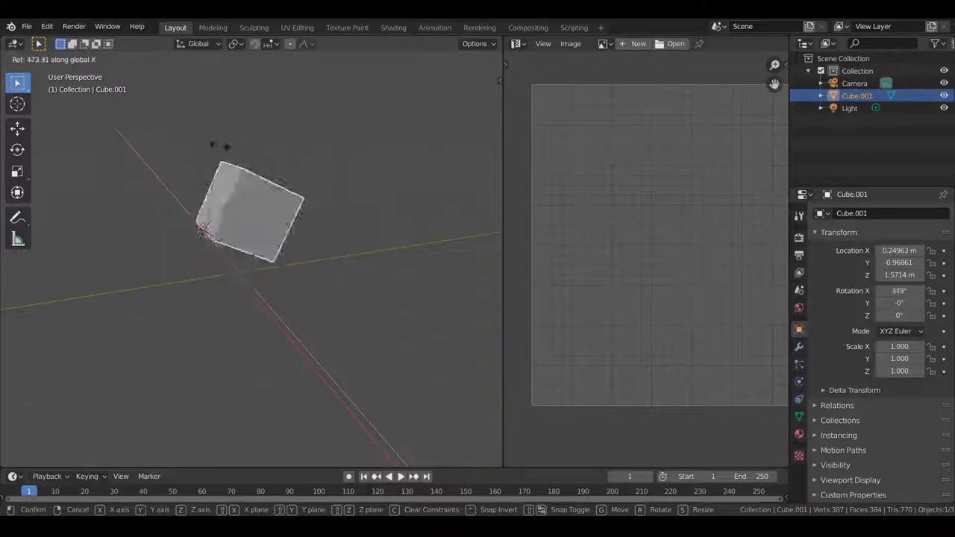
key(Escape)
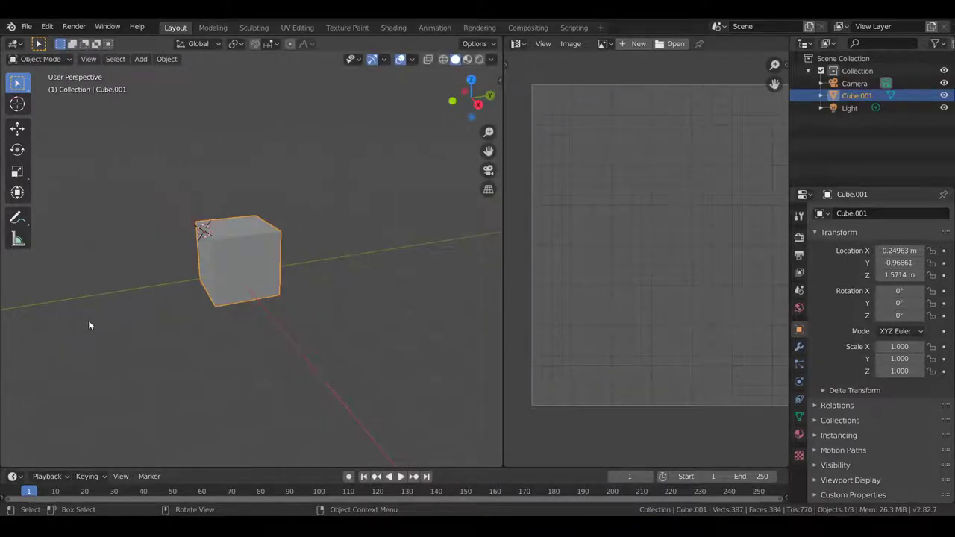
- In Edit Mode, merge the middle vertex on the upper edge into its neighbouring vertex with At Last
shift+middle_drag(127, 291, 197, 323)
middle_drag(197, 323, 255, 332)
scroll(261, 332, up, 1)
key(Tab)
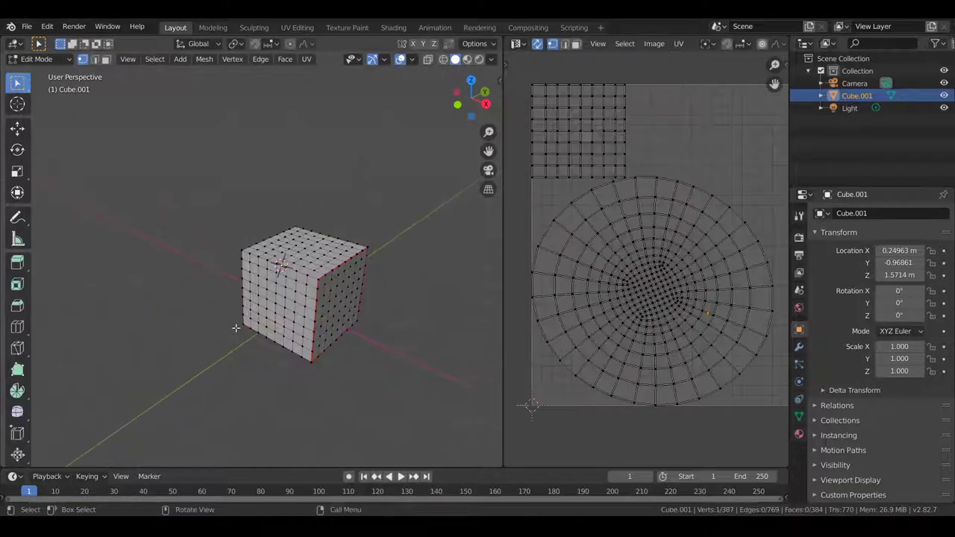
scroll(276, 256, up, 6)
scroll(302, 294, up, 1)
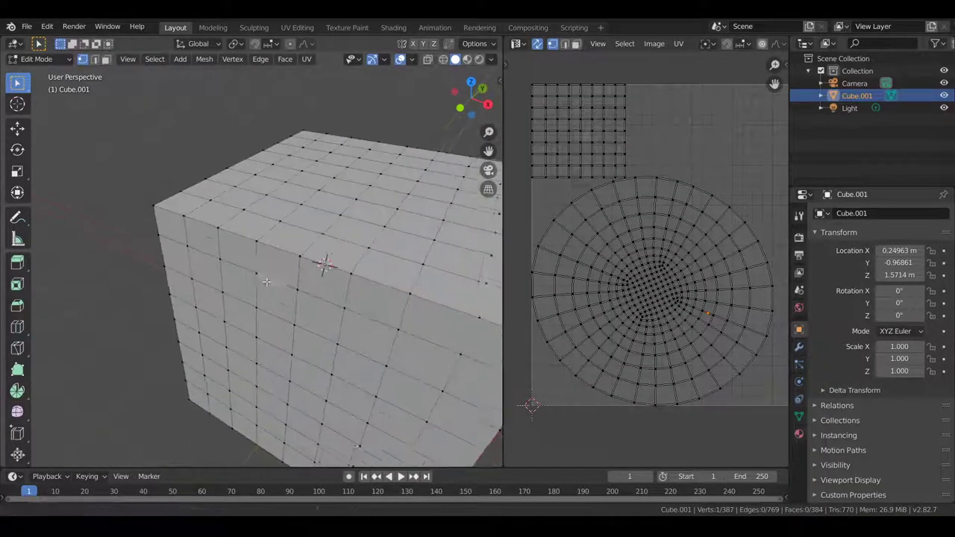
shift+middle_drag(326, 273, 284, 264)
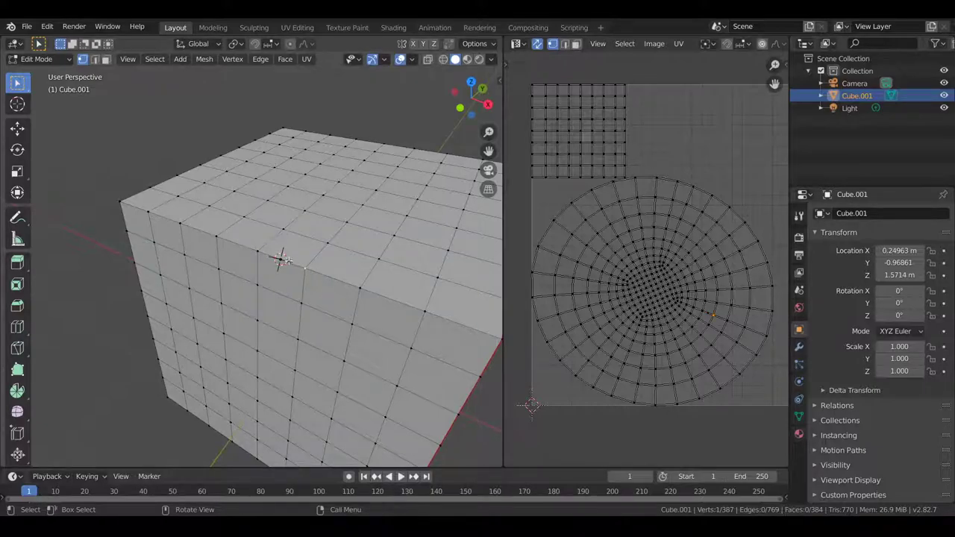
scroll(287, 276, up, 2)
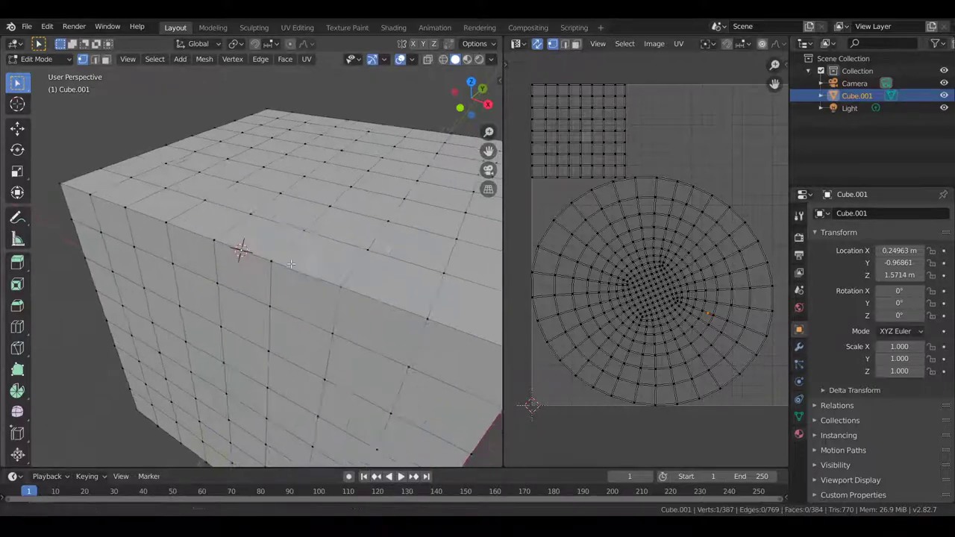
scroll(291, 263, up, 3)
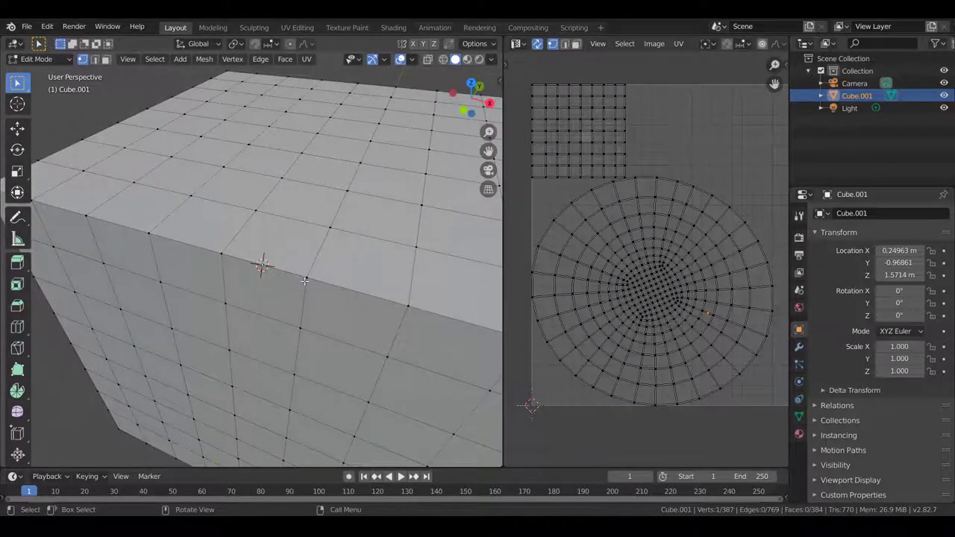
key(shift)
key(m)
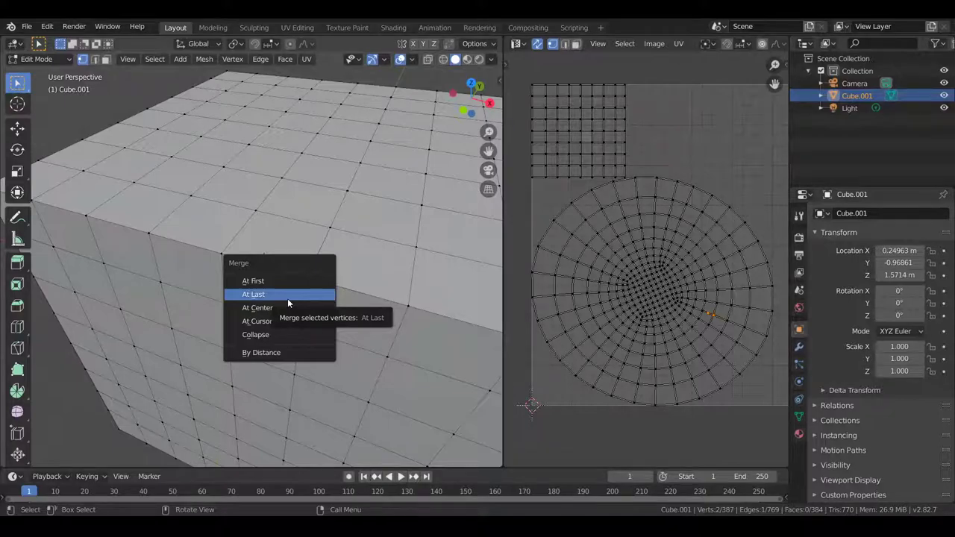
click(288, 300)
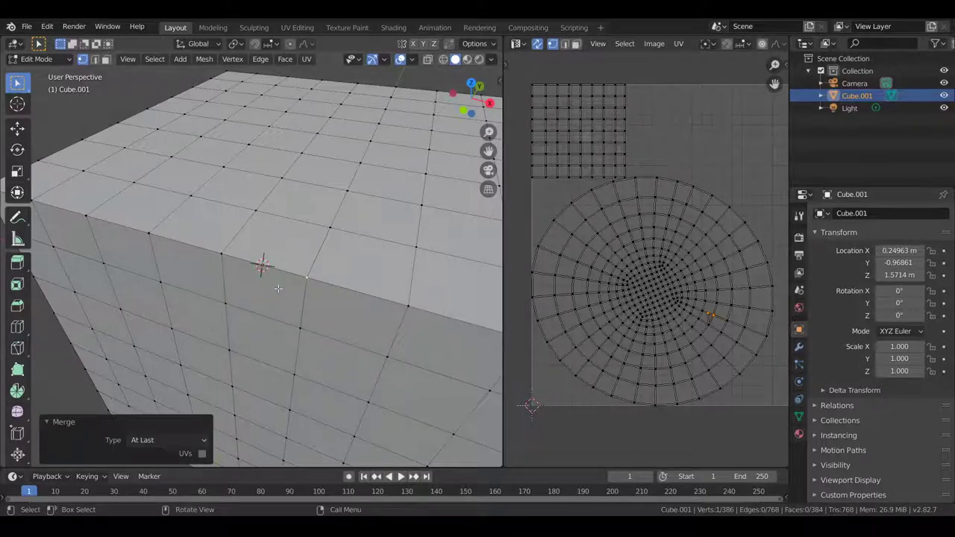
- Check the upper-edge segment beside the merged vertex by selecting it as an edge and comparing its end vertices
click(232, 246)
middle_drag(276, 236, 307, 295)
key(2)
click(271, 247)
key(1)
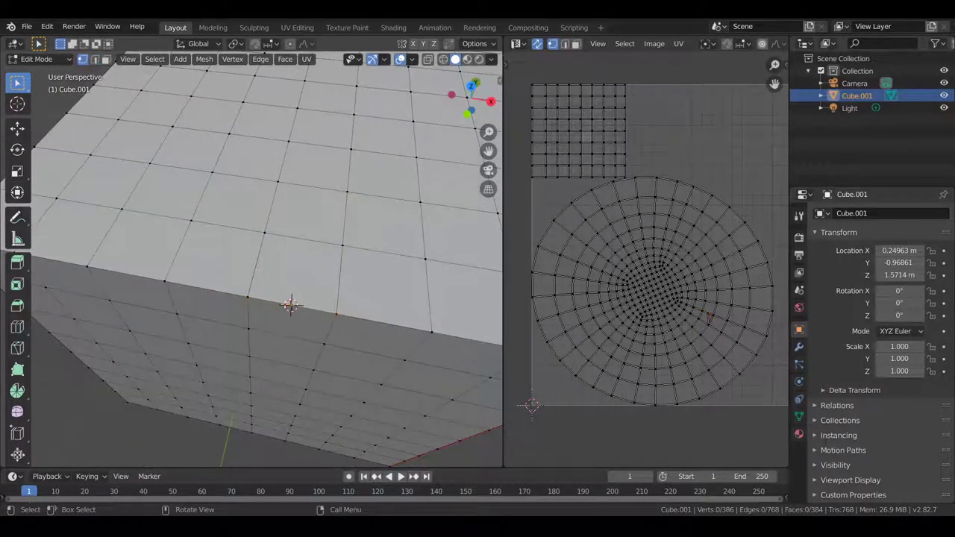
key(2)
click(296, 305)
key(1)
- Try merging the upper-edge vertex with the top-face vertex directly behind it using At Center, and undo the merge
shift+click(341, 242)
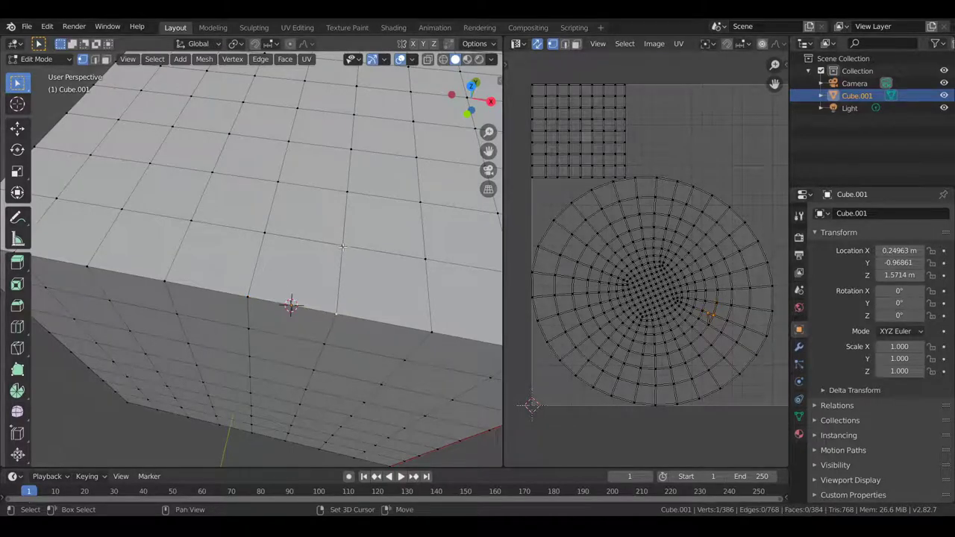
key(m)
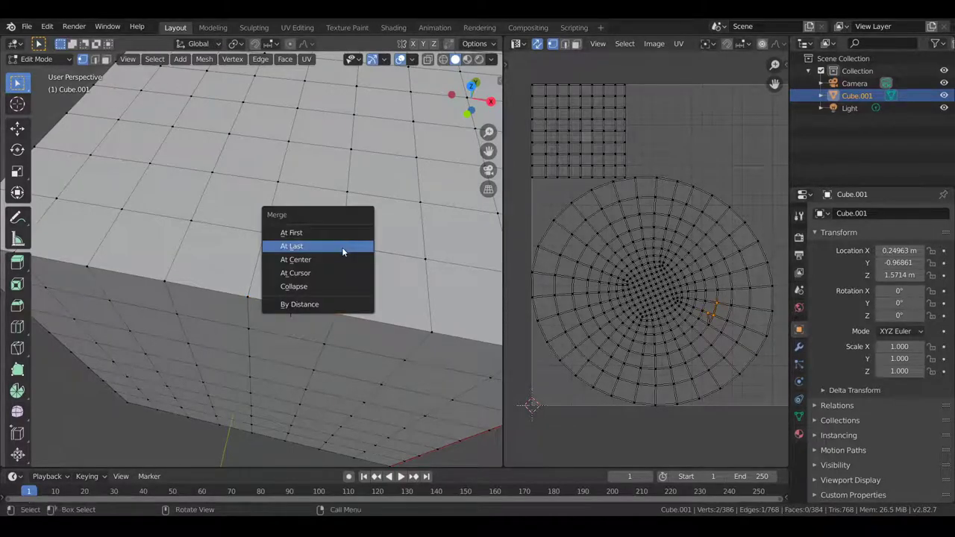
click(343, 259)
middle_drag(347, 259, 301, 259)
key(ctrl+z)
- Try merging the other upper-edge vertex beside the 3D cursor with the top-face vertex behind it using At First, and undo it
middle_drag(237, 276, 294, 292)
click(248, 299)
key(ctrl+shift+z)
key(m)
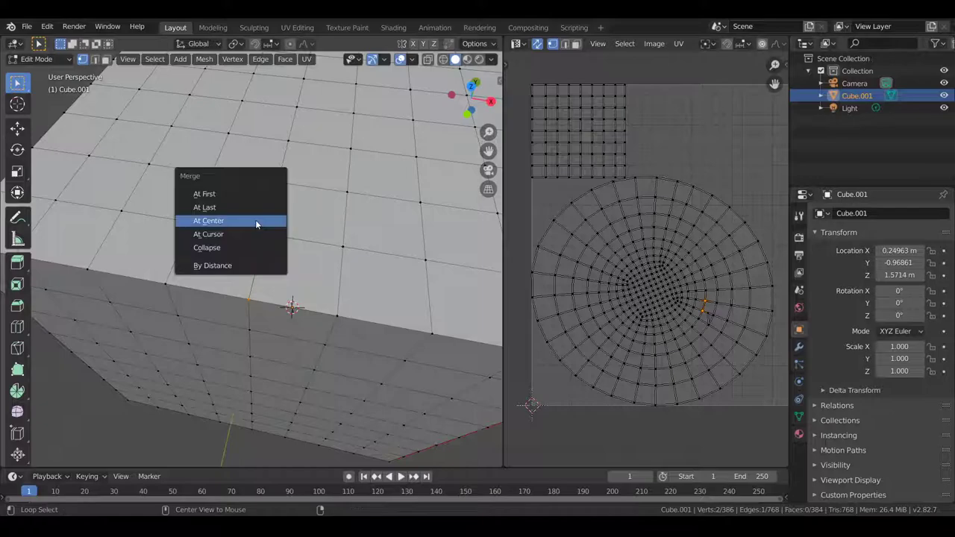
click(253, 194)
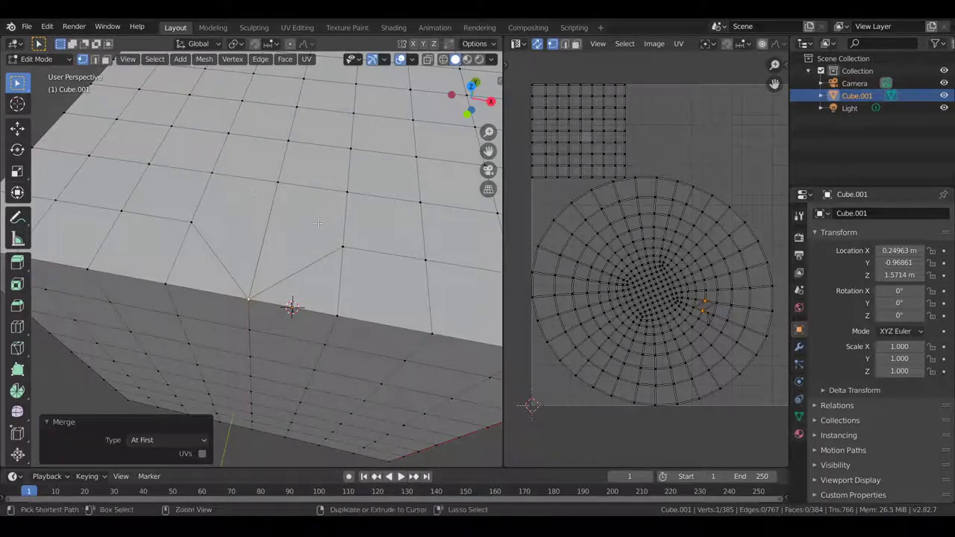
key(ctrl+z)
key(ctrl+z)
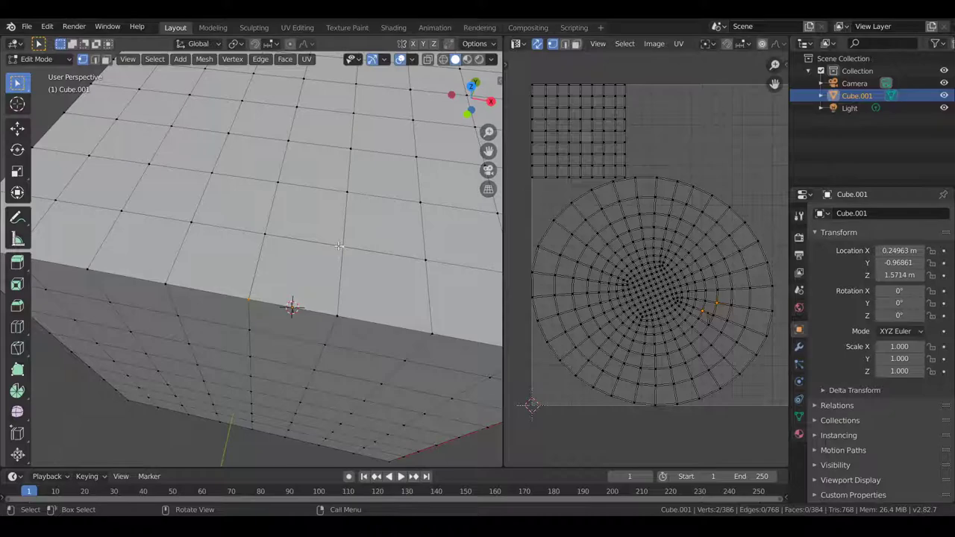
- Connect the upper-edge vertex diagonally to the opposite top-face vertex, splitting the face, and select the new diagonal edge
key(j)
key(3)
click(303, 280)
key(2)
click(301, 272)
- Move the diagonal edge up 0.118 m along the global Z axis
middle_drag(300, 266, 291, 225)
key(g)
key(z)
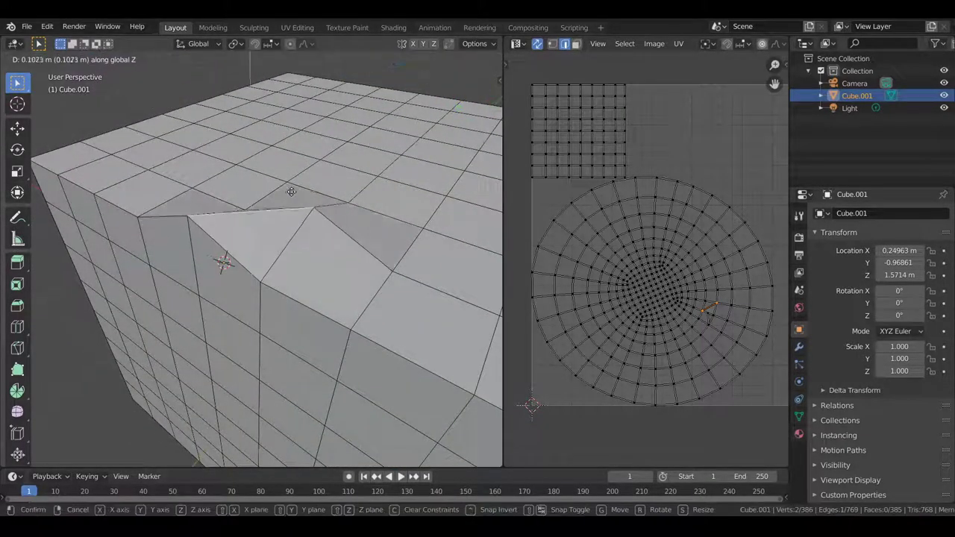
click(291, 191)
- Select individual faces around the raised diagonal edge in face selection mode to examine how the face is split
middle_drag(209, 143, 311, 201)
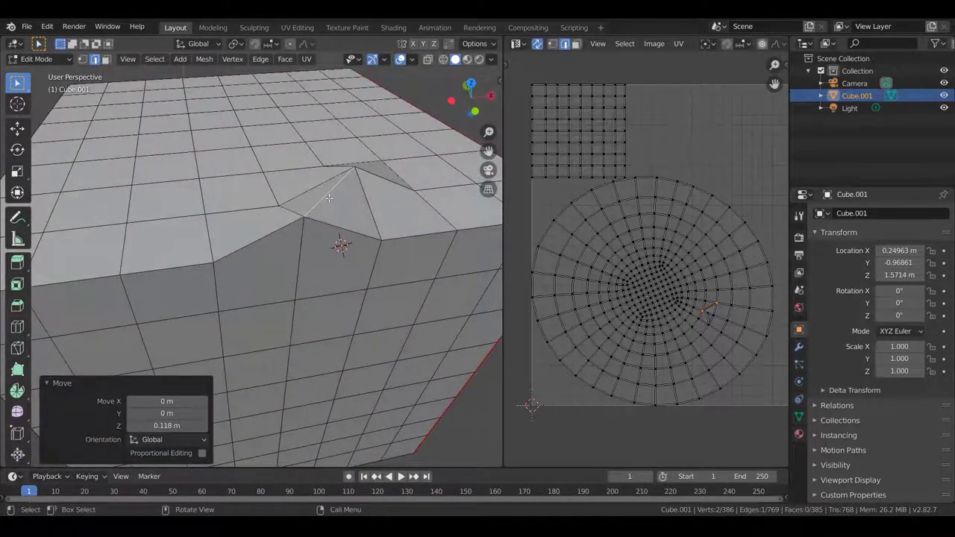
key(3)
click(329, 198)
click(312, 196)
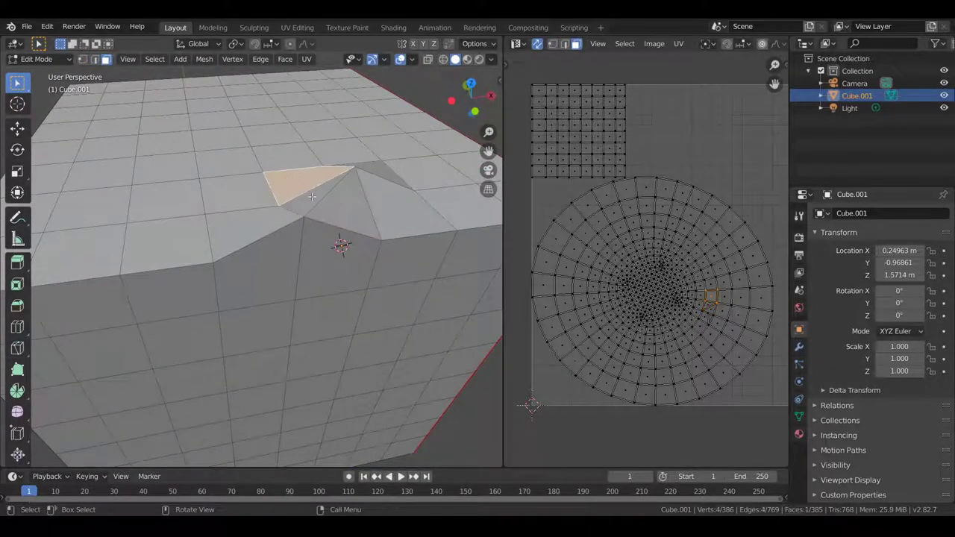
click(324, 207)
middle_drag(326, 209, 321, 234)
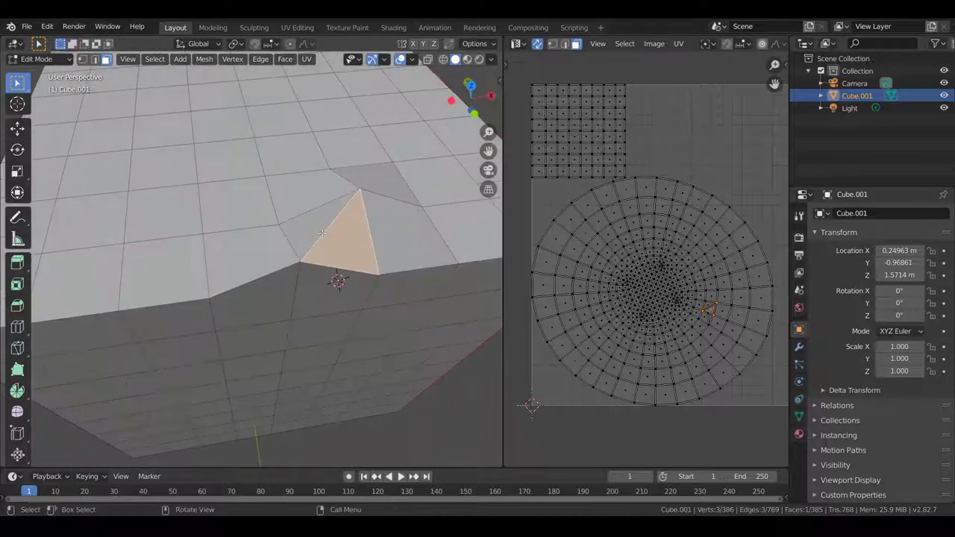
- Undo the face selections, the edge's upward move and the diagonal vertex connection
key(ctrl+z)
key(ctrl+shift+z)
key(ctrl+z)
key(ctrl+z)
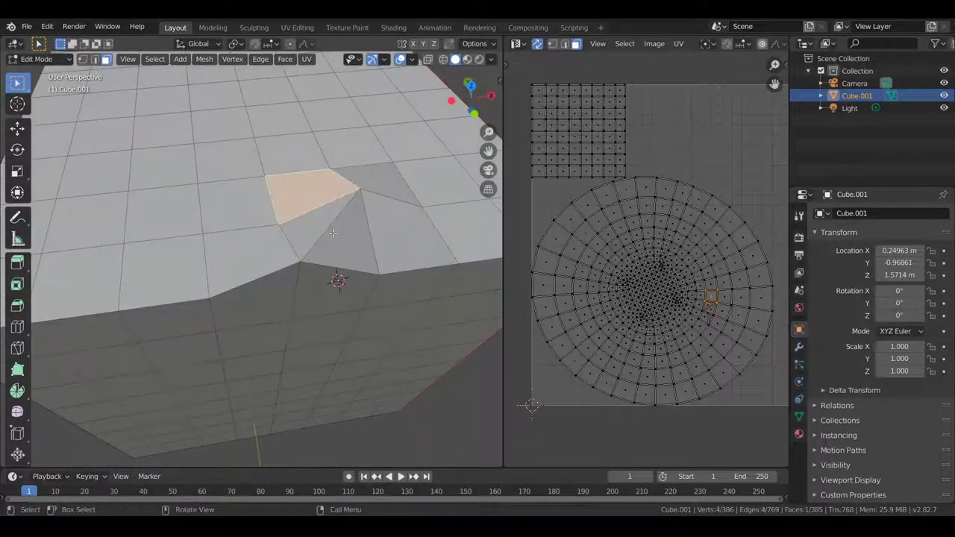
key(ctrl+z)
key(ctrl+z)
key(ctrl+z)
key(ctrl+z)
key(ctrl+z)
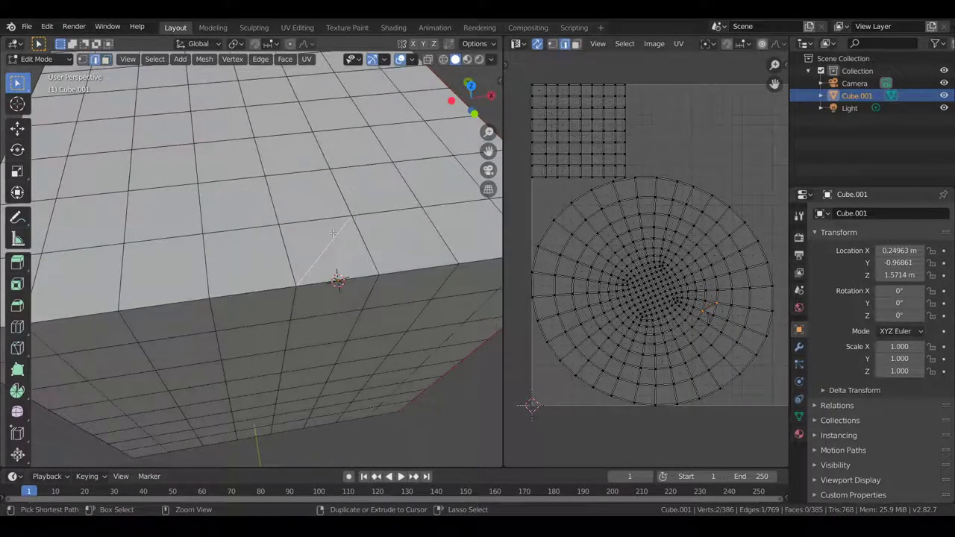
key(ctrl+z)
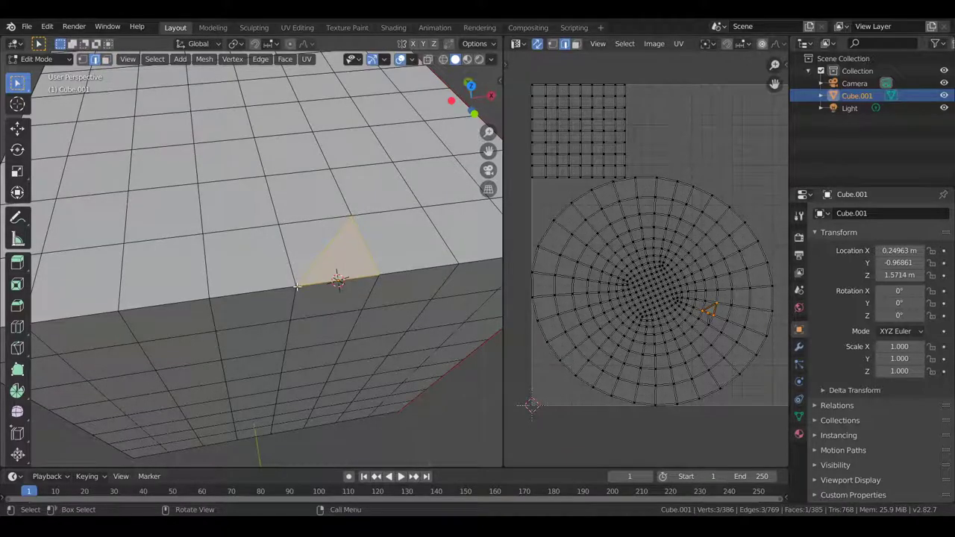
key(ctrl+z)
key(ctrl+z)
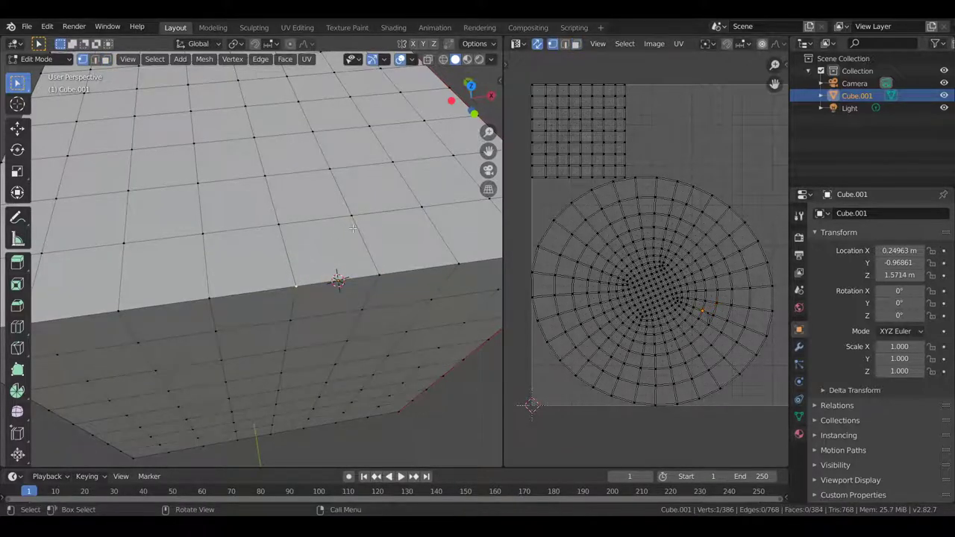
- Add a diagonal edge between the two chosen top vertices with Fill, and try moving it up along the global Z axis
key(f)
key(2)
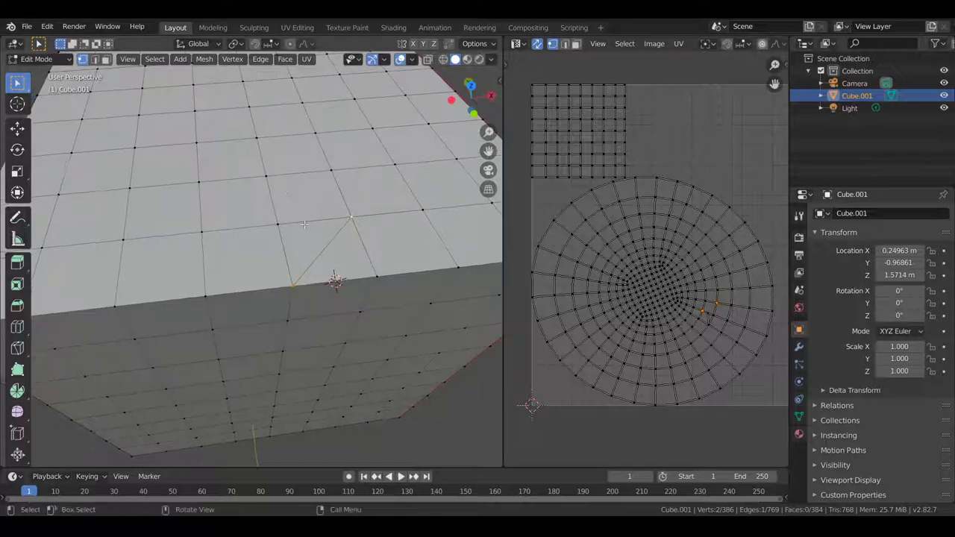
scroll(329, 245, up, 2)
middle_drag(375, 258, 350, 246)
key(g)
key(z)
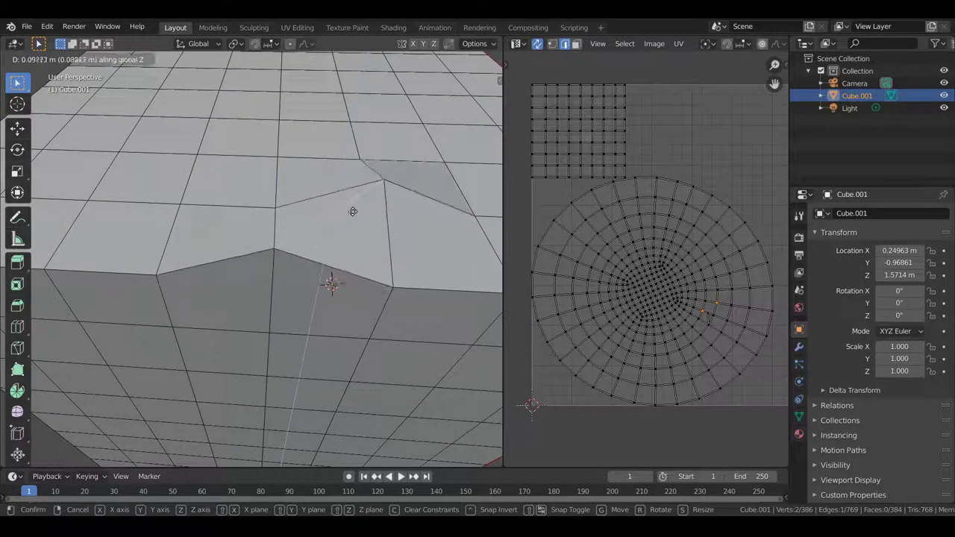
right_click(353, 212)
key(x)
key(Escape)
- Select the top face beneath the diagonal edge, its edges and the face again to examine whether the edge divides it
key(3)
click(352, 245)
key(2)
click(311, 230)
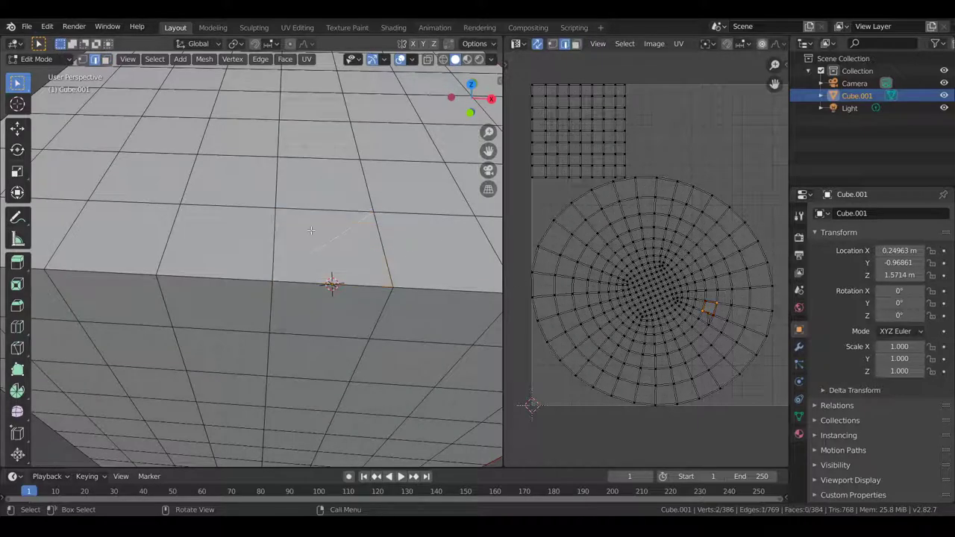
key(3)
click(346, 263)
middle_drag(342, 254, 292, 227)
- Undo the face and edge selections together with the added diagonal edge
key(ctrl+z)
key(ctrl+z)
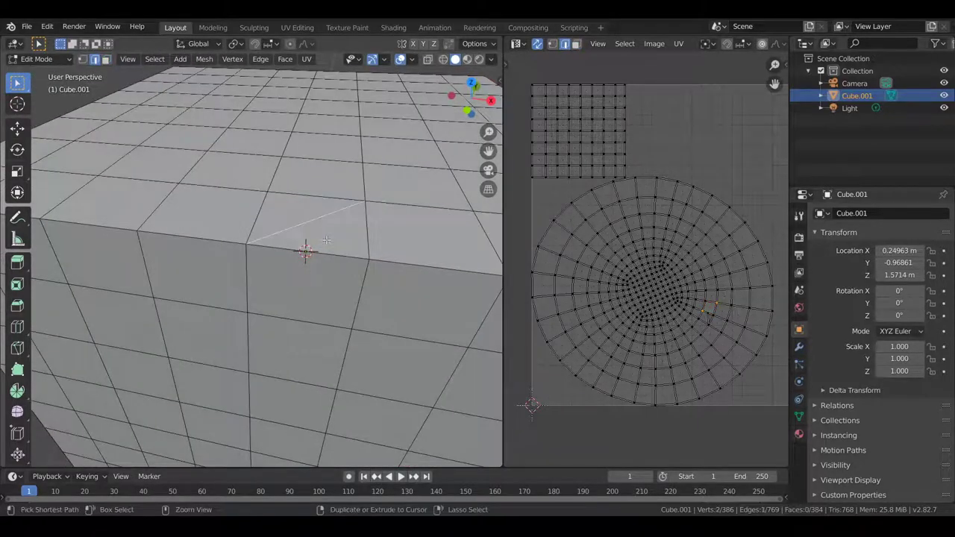
key(ctrl+z)
key(ctrl+z)
key(ctrl+z)
key(ctrl+z)
key(ctrl+z)
key(ctrl+z)
key(ctrl+z)
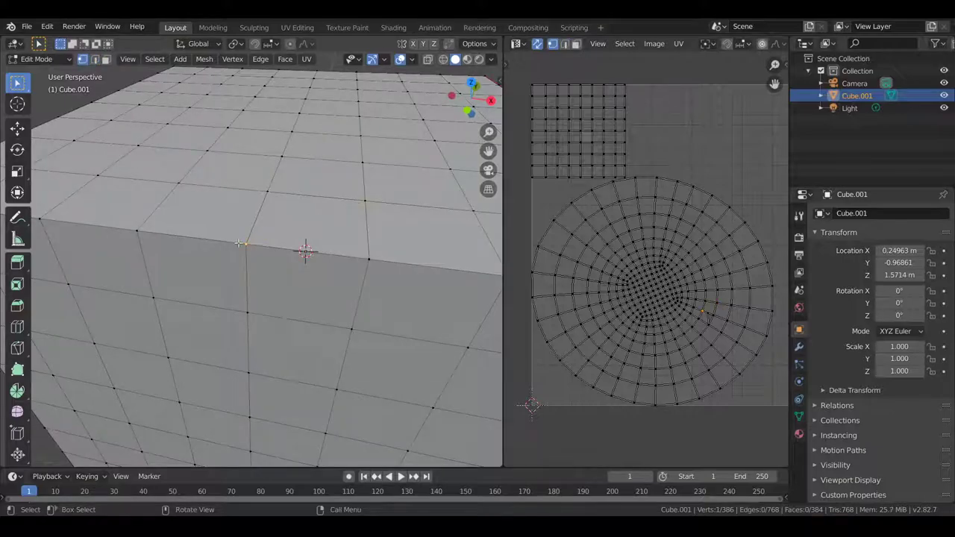
- Restore the diagonal connection that splits the top face, and select the triangular faces on either side of it
key(ctrl+shift+z)
key(3)
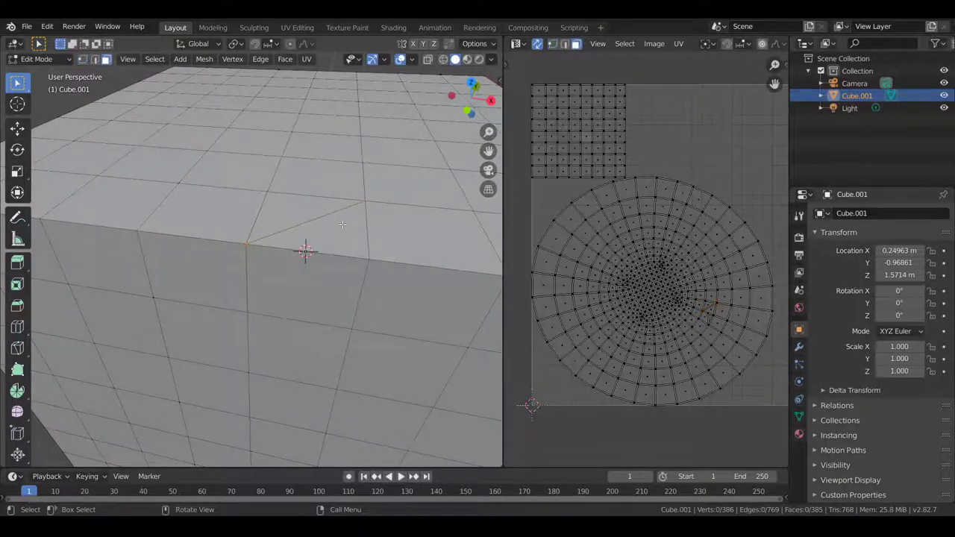
click(342, 225)
click(297, 208)
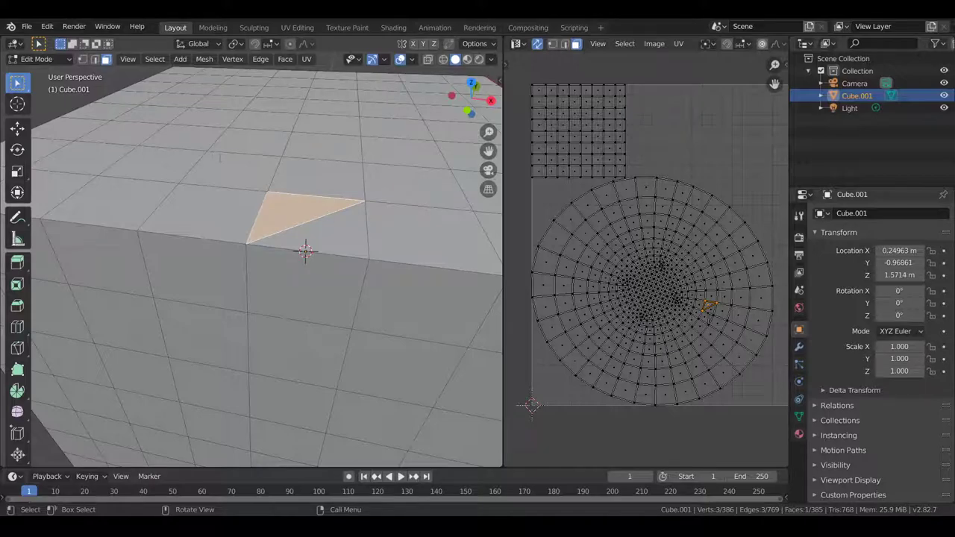
- Clear the triangle selection and circle-select a patch of faces across the cube's upper edge
scroll(221, 159, down, 6)
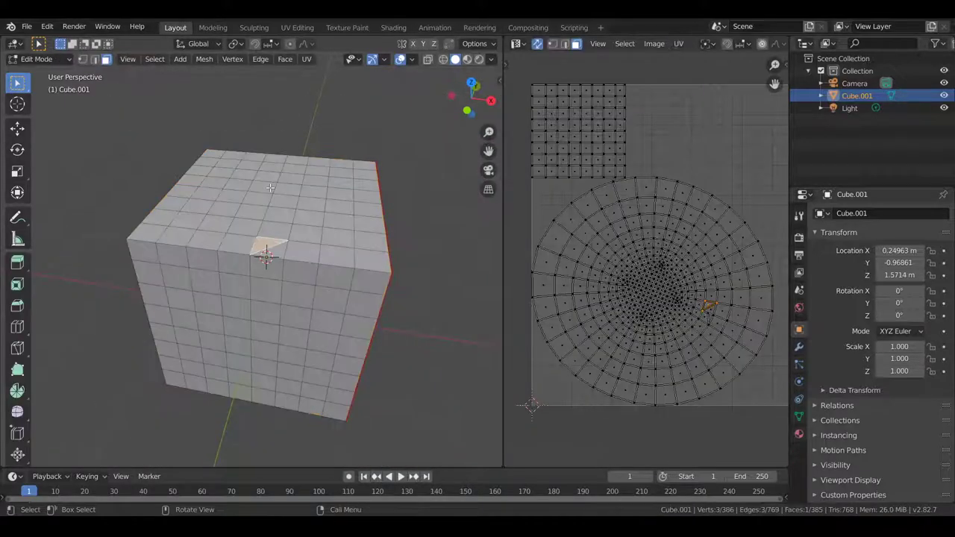
key(c)
middle_click(269, 240)
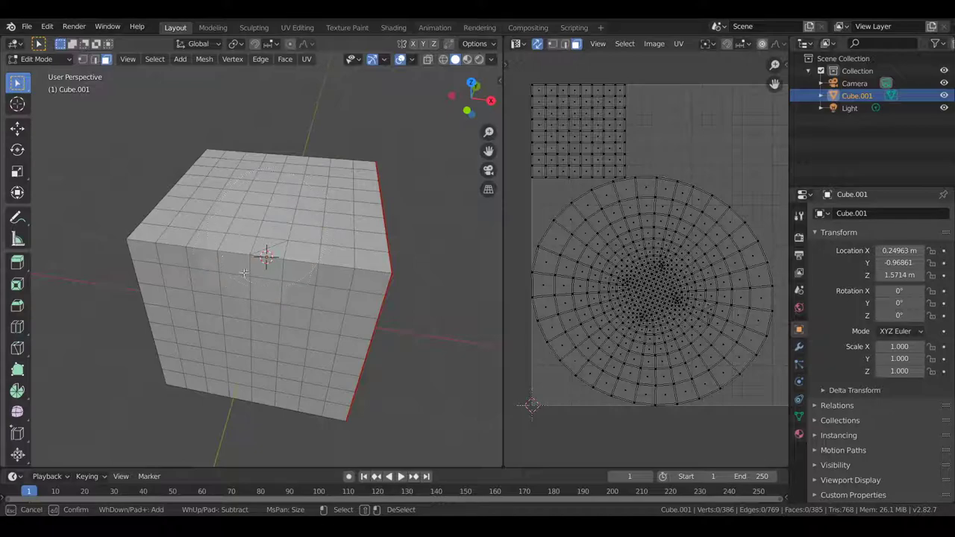
drag(240, 274, 248, 288)
key(Escape)
middle_drag(303, 315, 190, 259)
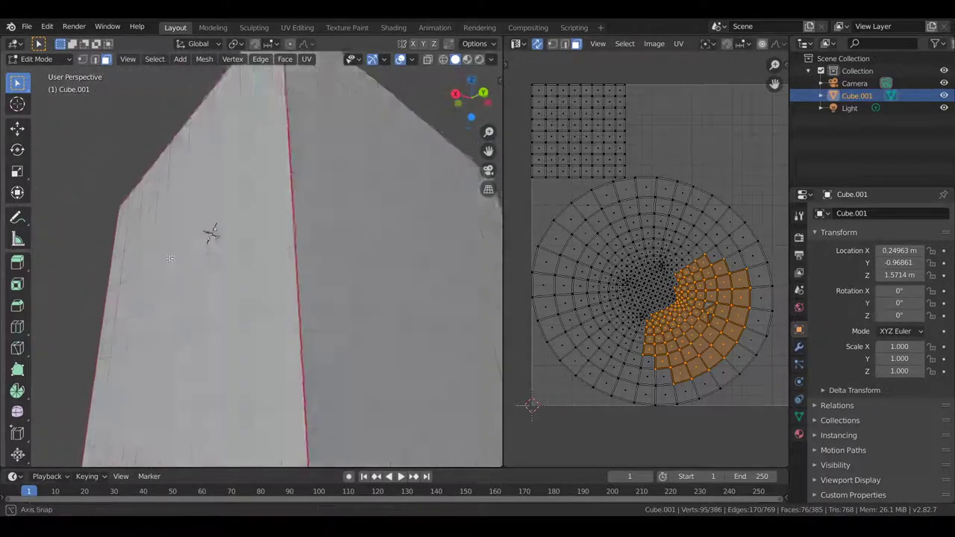
- Deselect the patch of faces with circle select and adjust the size of the selection circle
scroll(189, 259, down, 8)
scroll(314, 284, up, 3)
key(c)
mouse_move(297, 290)
middle_down()
mouse_move(291, 298)
mouse_move(275, 240)
middle_up()
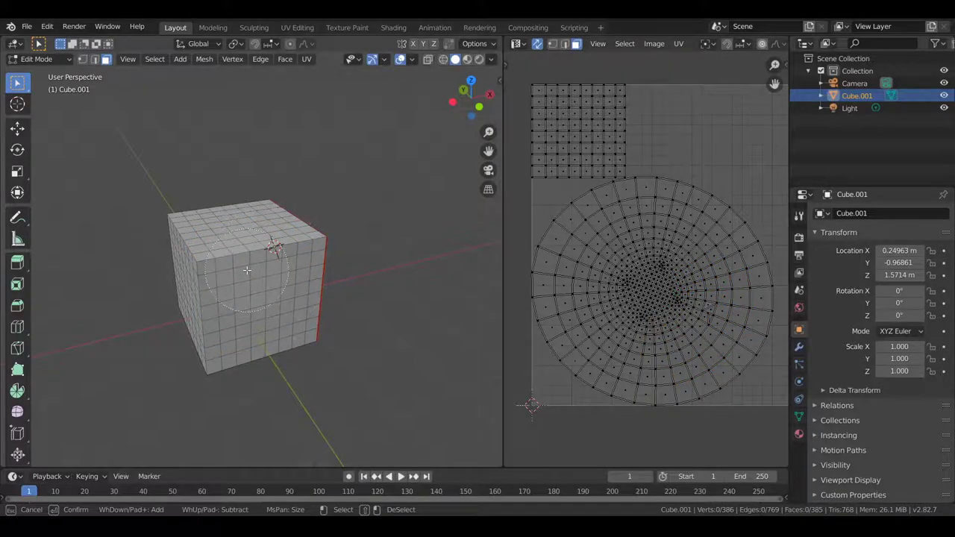
scroll(246, 270, down, 1)
scroll(246, 270, down, 6)
- Paint faces in and out of the selection with circle select, ending with only the cube's entire top side selected
mouse_move(246, 270)
mouse_down()
mouse_move(239, 246)
mouse_move(201, 246)
mouse_move(272, 239)
mouse_up()
mouse_move(269, 261)
middle_down()
mouse_move(140, 275)
mouse_move(150, 231)
mouse_move(257, 242)
middle_up()
mouse_move(260, 250)
mouse_down()
mouse_move(235, 283)
mouse_move(277, 294)
mouse_up()
mouse_move(277, 295)
middle_down()
mouse_move(298, 220)
mouse_move(259, 275)
middle_up()
drag(258, 274, 258, 299)
middle_drag(258, 298, 317, 273)
mouse_move(317, 273)
mouse_down()
mouse_move(250, 268)
mouse_move(233, 281)
mouse_up()
mouse_move(233, 281)
middle_down()
mouse_move(223, 246)
mouse_move(276, 294)
mouse_move(267, 265)
middle_up()
drag(272, 263, 264, 263)
mouse_move(263, 262)
middle_down()
mouse_move(238, 254)
mouse_move(287, 231)
middle_up()
mouse_move(253, 219)
mouse_down()
mouse_move(198, 217)
mouse_move(273, 205)
mouse_move(298, 215)
mouse_up()
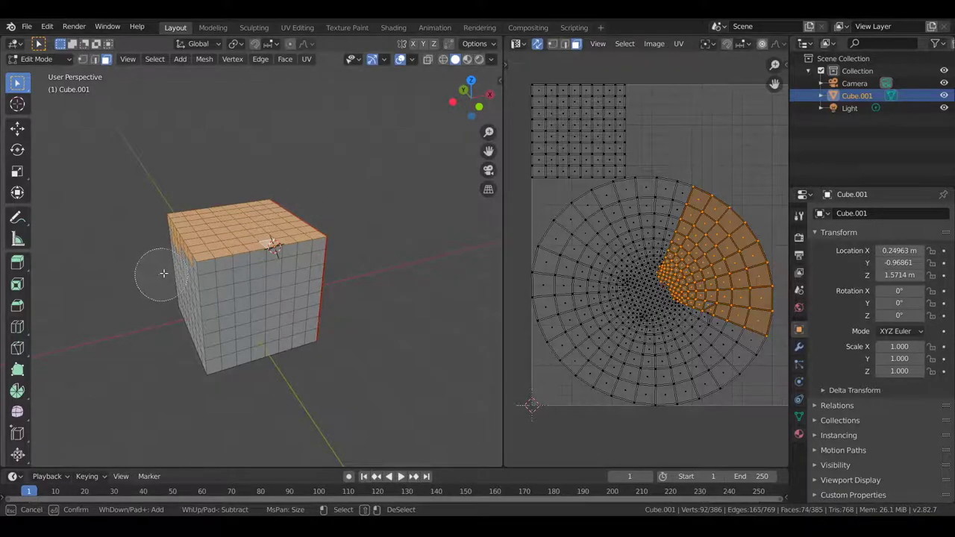
middle_drag(164, 273, 154, 246)
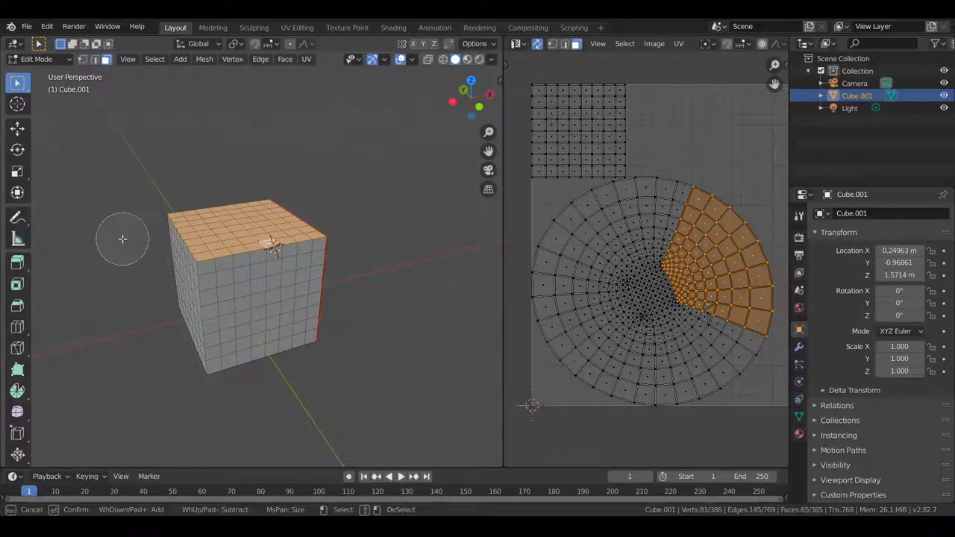
right_click(71, 207)
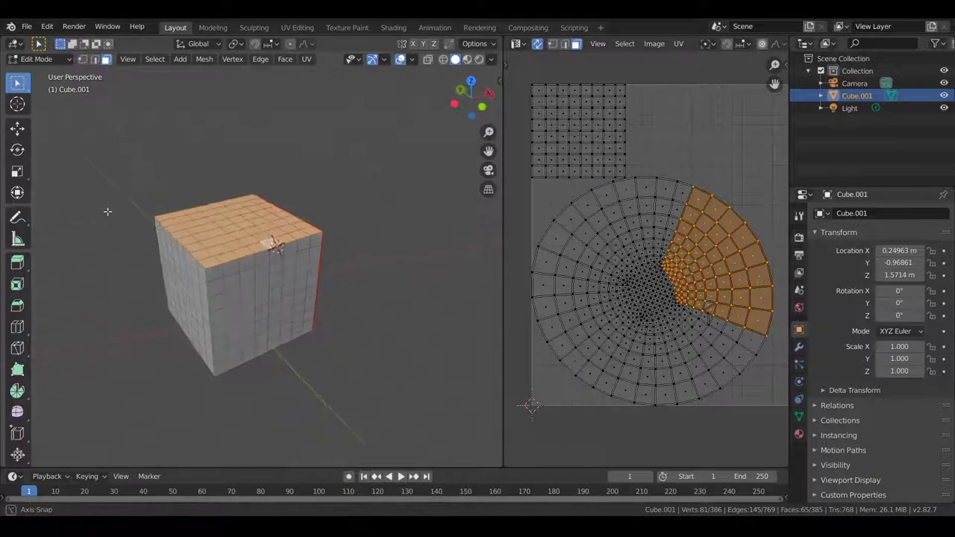
- Circle-select faces on the seam-bordered side of the cube and deselect them again, keeping the top side selected
middle_drag(110, 212, 397, 199)
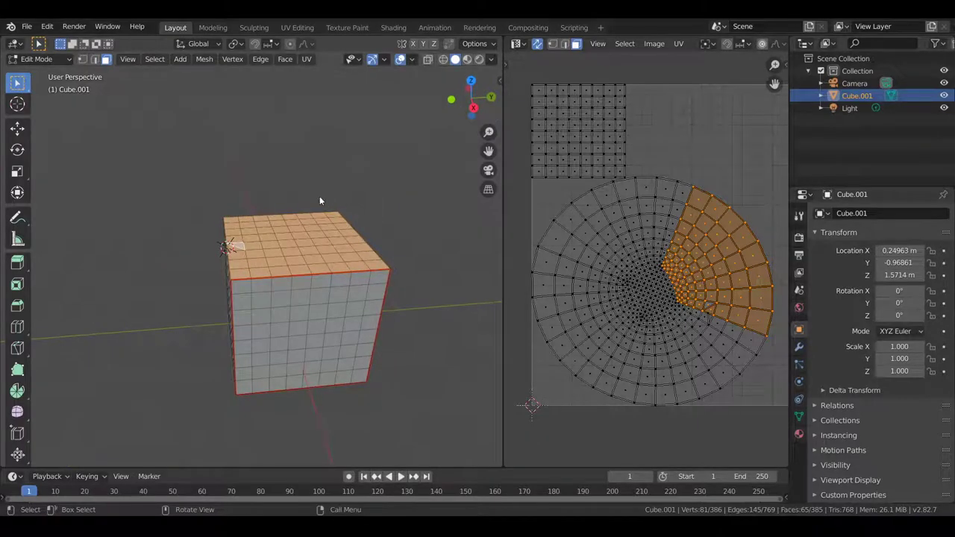
middle_drag(348, 216, 317, 212)
key(c)
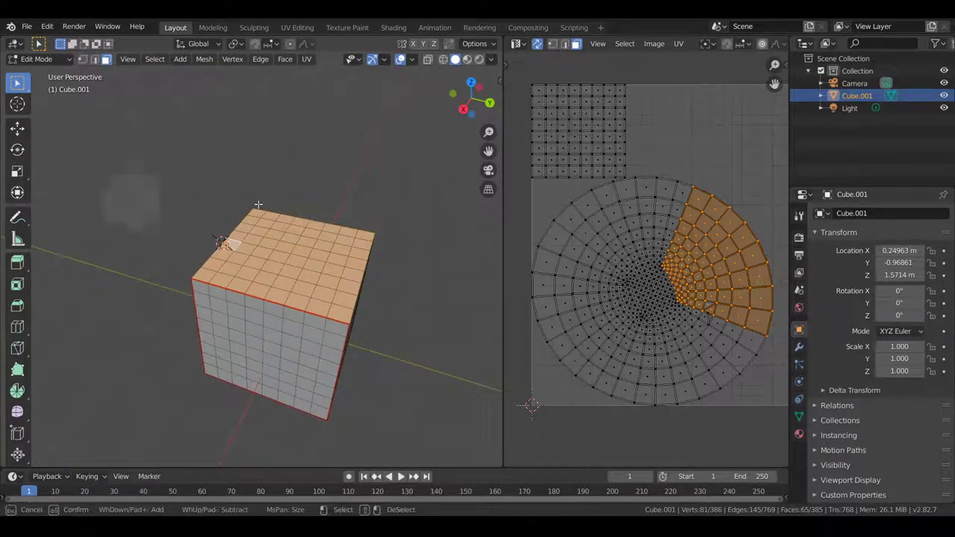
mouse_move(295, 326)
mouse_down()
mouse_move(284, 362)
mouse_move(232, 341)
mouse_up()
mouse_move(287, 360)
middle_down()
mouse_move(258, 342)
mouse_move(325, 347)
mouse_move(205, 320)
middle_up()
key(Escape)
key(c)
key(Escape)
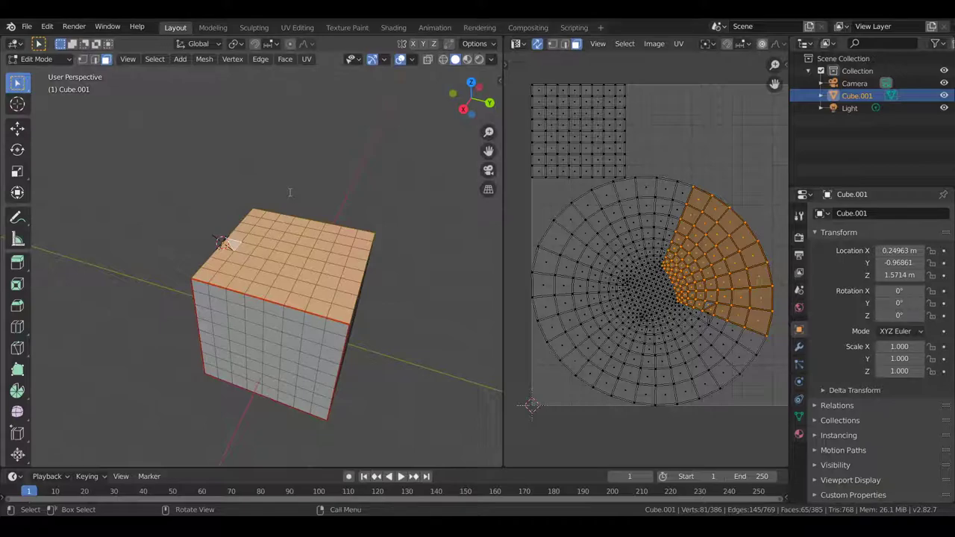
- Return to Object Mode and scale the cube uniformly by -0.073
key(Tab)
scroll(300, 185, down, 10)
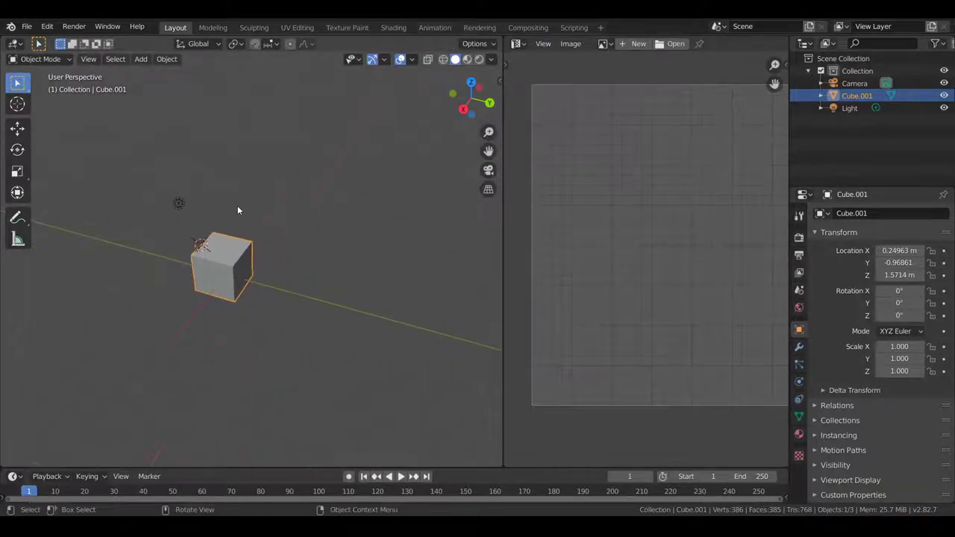
scroll(242, 209, up, 15)
scroll(351, 185, down, 12)
key(s)
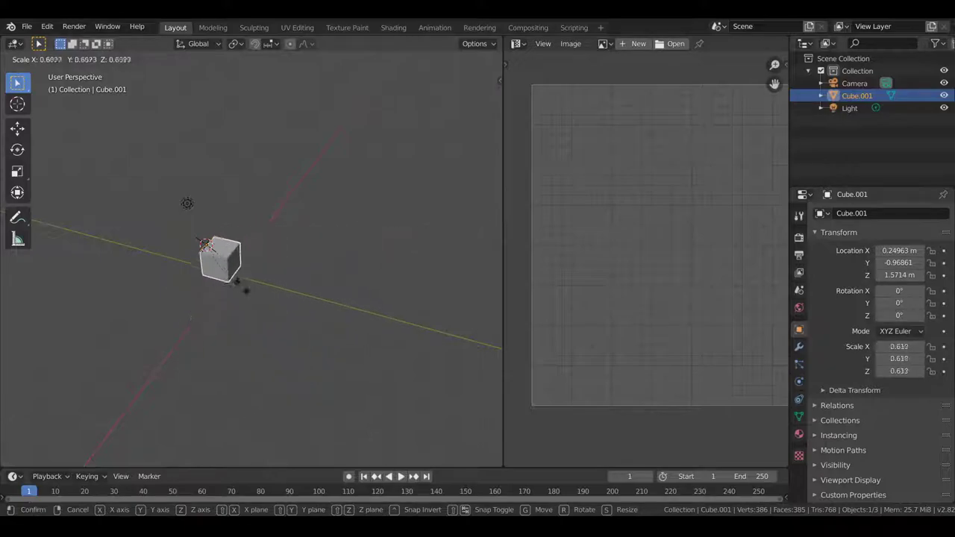
click(202, 247)
- Examine the tiny scaled cube from close up and far away to see how the viewport displays it
shift+middle_drag(255, 247, 116, 365)
scroll(177, 253, up, 10)
shift+middle_drag(177, 254, 200, 269)
scroll(172, 254, up, 5)
shift+middle_drag(145, 240, 277, 305)
scroll(277, 305, down, 8)
scroll(281, 298, down, 3)
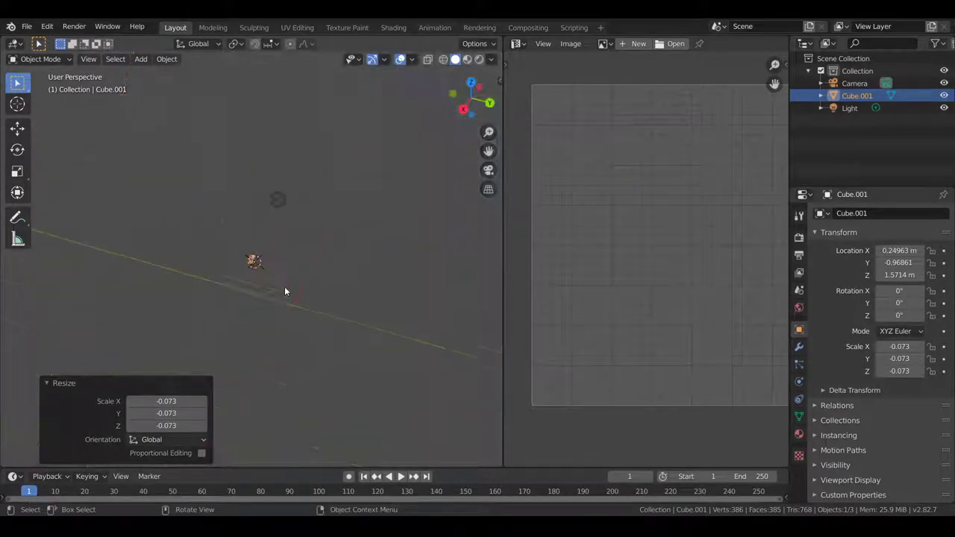
scroll(300, 309, up, 10)
scroll(300, 309, down, 6)
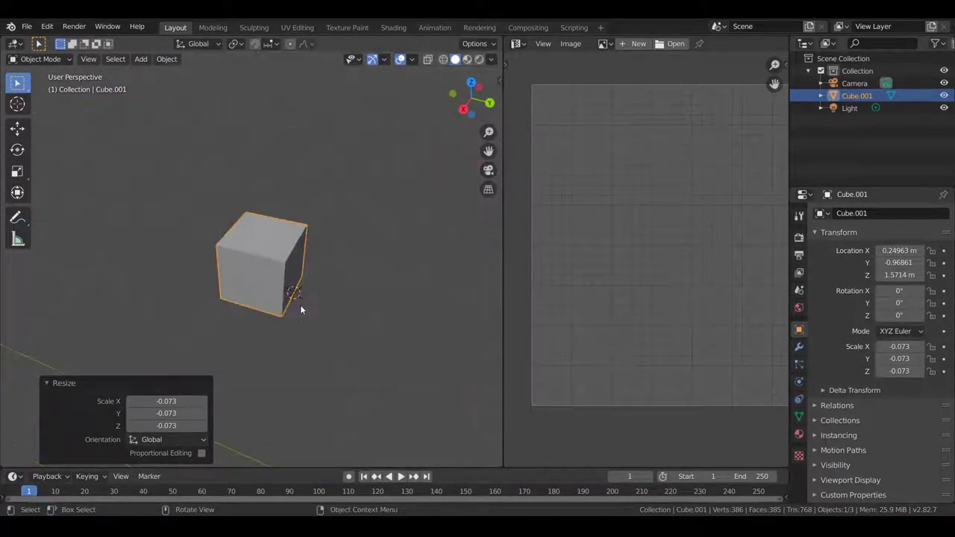
- Enlarge the cube uniformly in two passes, the second by a factor of 6.769, to a scale of -25.537
key(s)
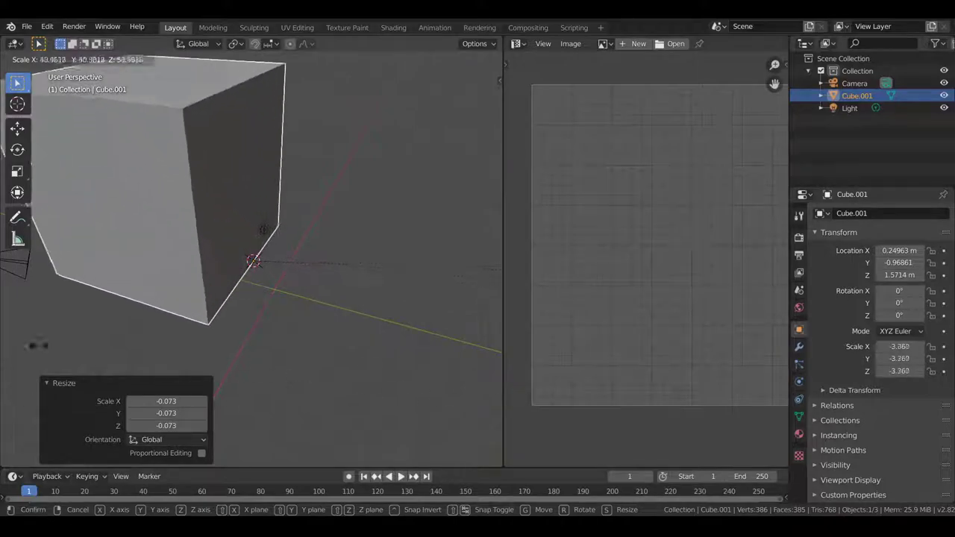
click(211, 301)
shift+middle_drag(243, 258, 375, 253)
scroll(646, 255, down, 6)
scroll(376, 254, down, 8)
shift+middle_drag(132, 245, 253, 291)
key(s)
click(137, 263)
- Examine the enlarged cube from different distances and angles to see how coarsely the zoom moves at this scale
scroll(253, 291, up, 8)
scroll(255, 280, down, 8)
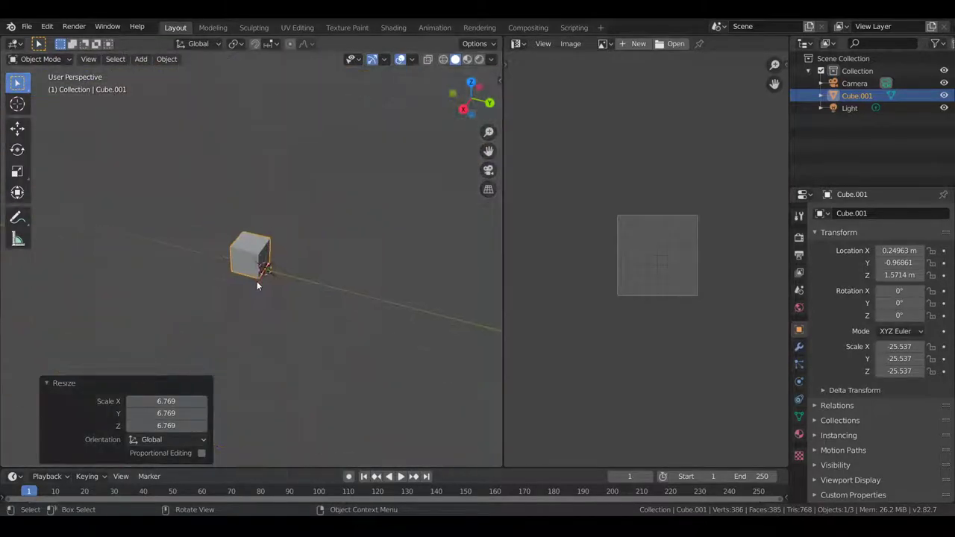
scroll(258, 295, up, 5)
mouse_move(270, 291)
middle_down()
mouse_move(363, 319)
mouse_move(279, 295)
middle_up()
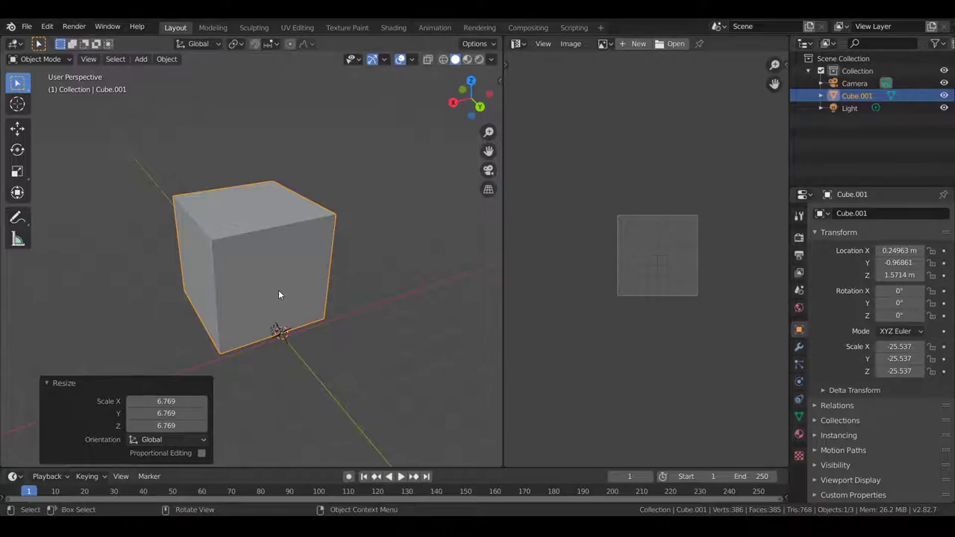
scroll(278, 295, down, 3)
scroll(279, 297, up, 6)
scroll(269, 287, down, 5)
middle_drag(224, 267, 294, 286)
scroll(291, 270, up, 6)
scroll(291, 271, down, 5)
scroll(184, 281, up, 6)
scroll(194, 291, down, 9)
scroll(286, 274, up, 5)
scroll(294, 286, up, 2)
scroll(291, 282, down, 5)
scroll(291, 281, up, 6)
scroll(291, 281, down, 5)
scroll(291, 282, up, 3)
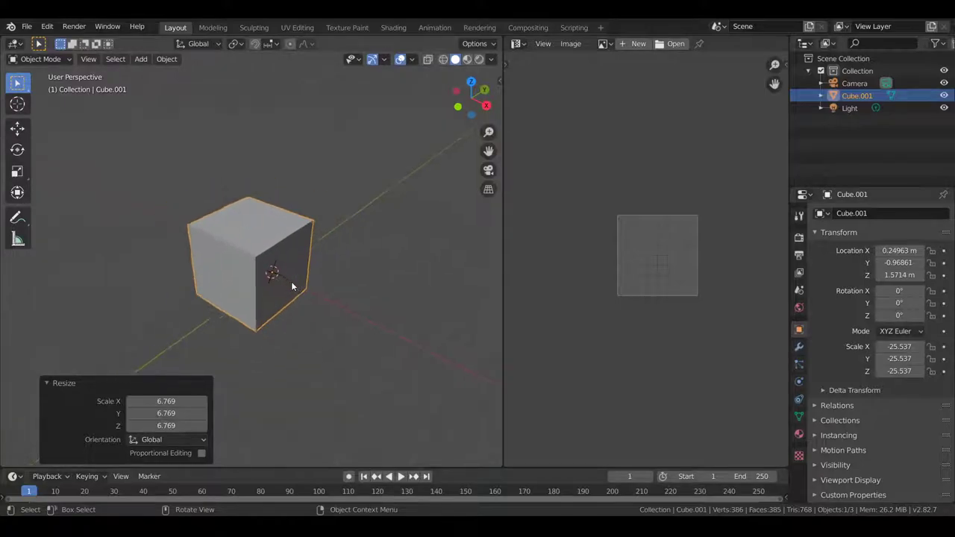
scroll(291, 281, up, 4)
scroll(291, 281, down, 1)
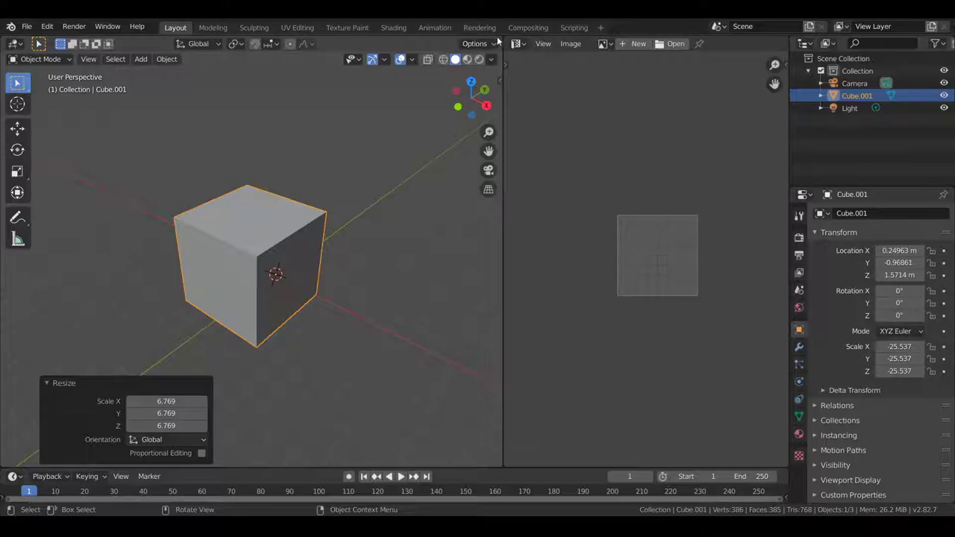
- Expand the 3D viewport over the UV editor area and scale the cube uniformly by a factor of 0.308
drag(508, 44, 531, 49)
scroll(424, 244, up, 10)
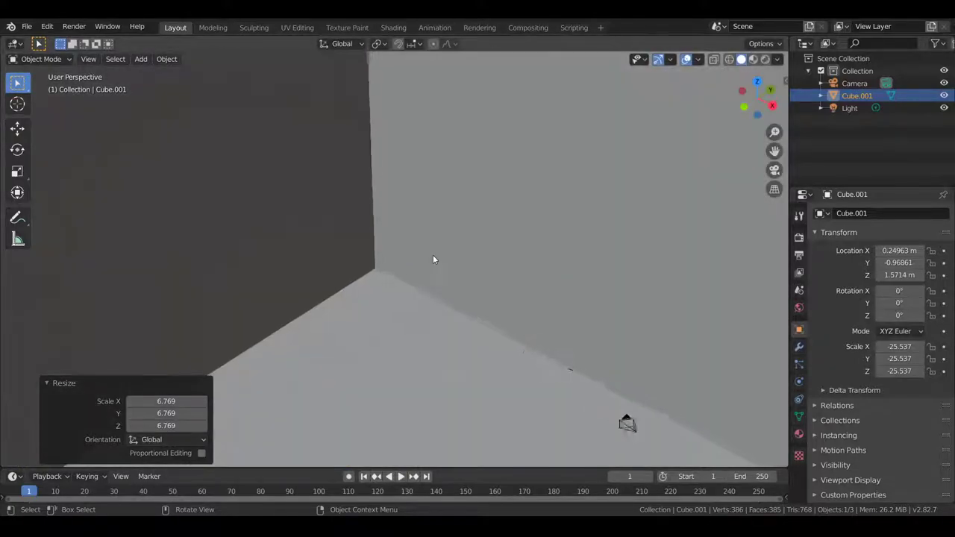
scroll(435, 254, down, 12)
key(s)
click(448, 233)
- Examine the reduced cube near its front corner and from farther away to check the viewport's zoom behaviour
scroll(462, 237, up, 8)
scroll(480, 244, up, 8)
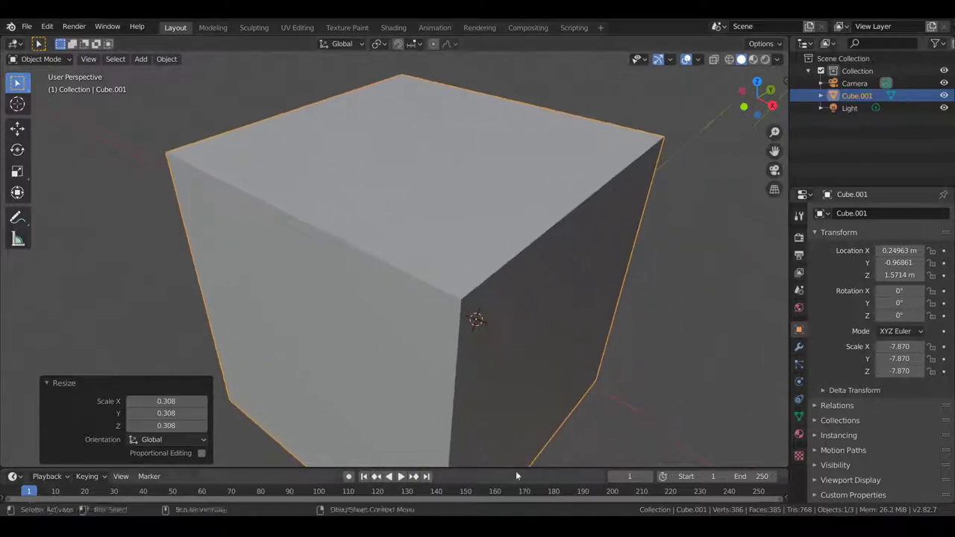
scroll(512, 316, down, 5)
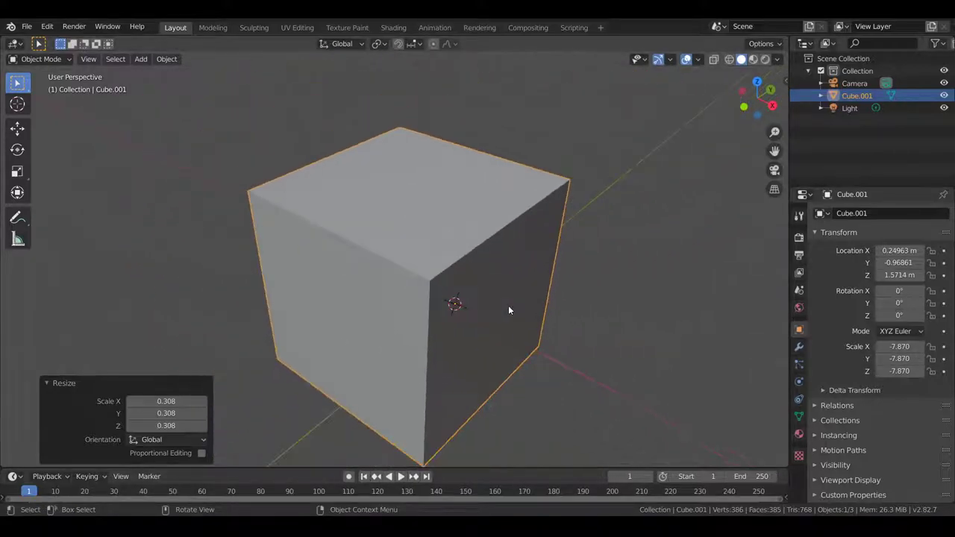
scroll(508, 305, up, 5)
scroll(509, 308, down, 5)
scroll(510, 308, up, 5)
scroll(489, 293, down, 5)
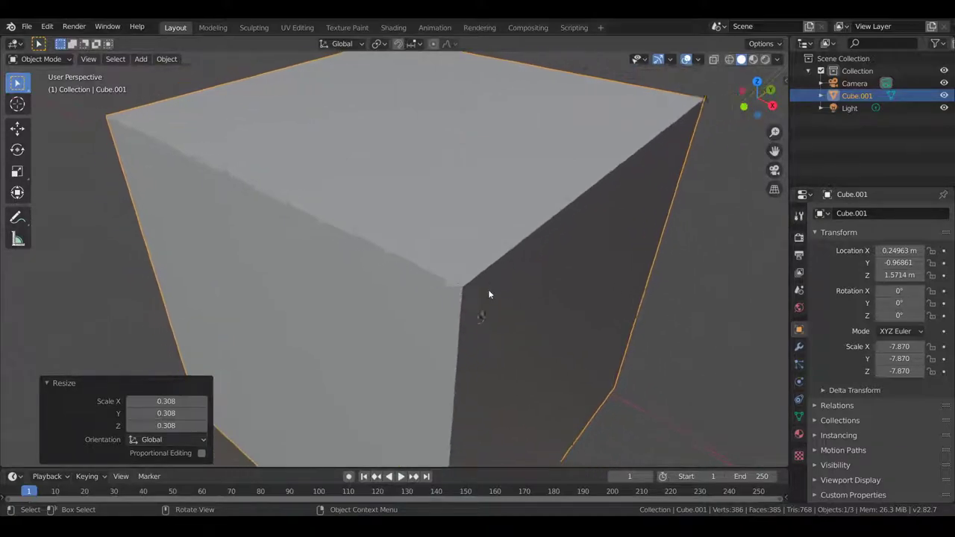
scroll(487, 297, up, 6)
scroll(486, 300, up, 2)
scroll(486, 300, down, 6)
scroll(513, 234, down, 1)
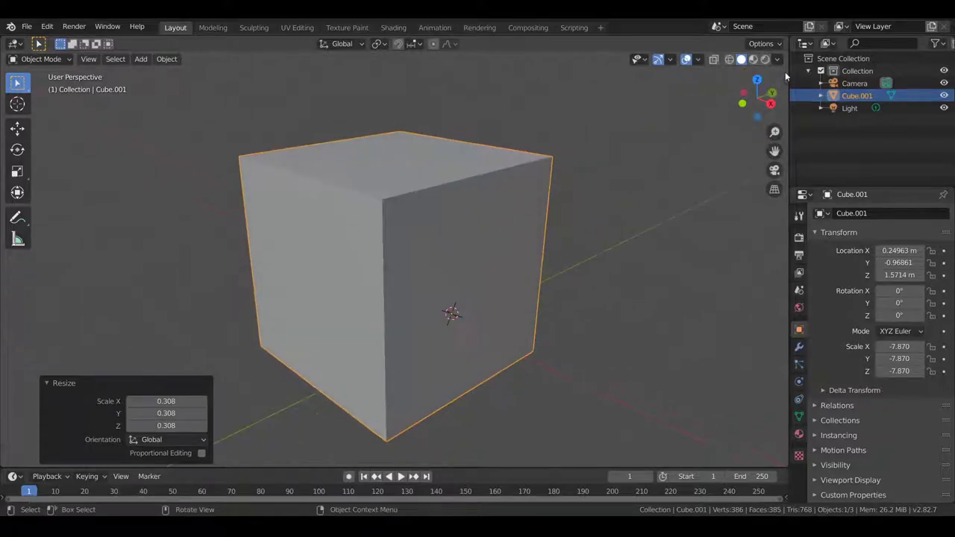
- Show the viewport's View settings with focal length and clip distances, and expand the Collections options
click(784, 77)
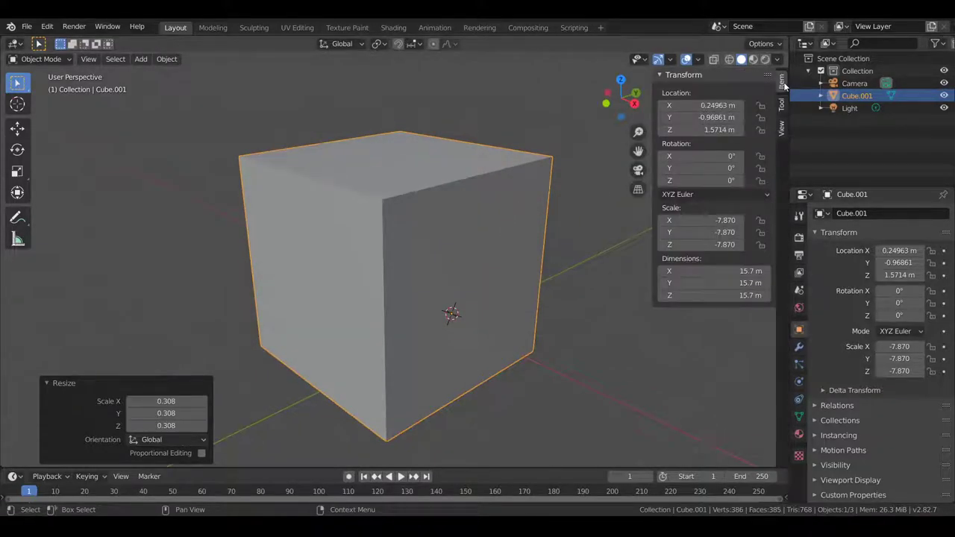
click(781, 128)
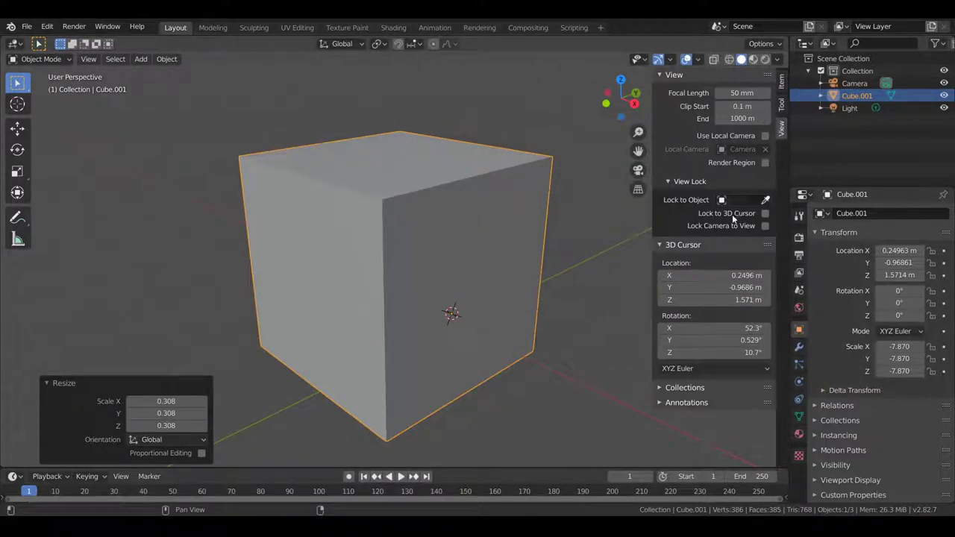
click(687, 388)
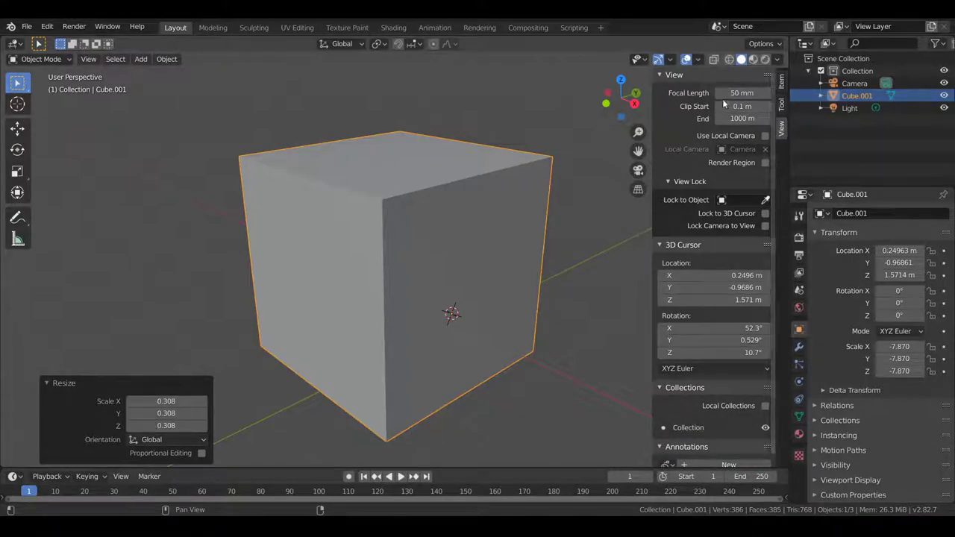
scroll(414, 224, up, 8)
scroll(418, 238, down, 10)
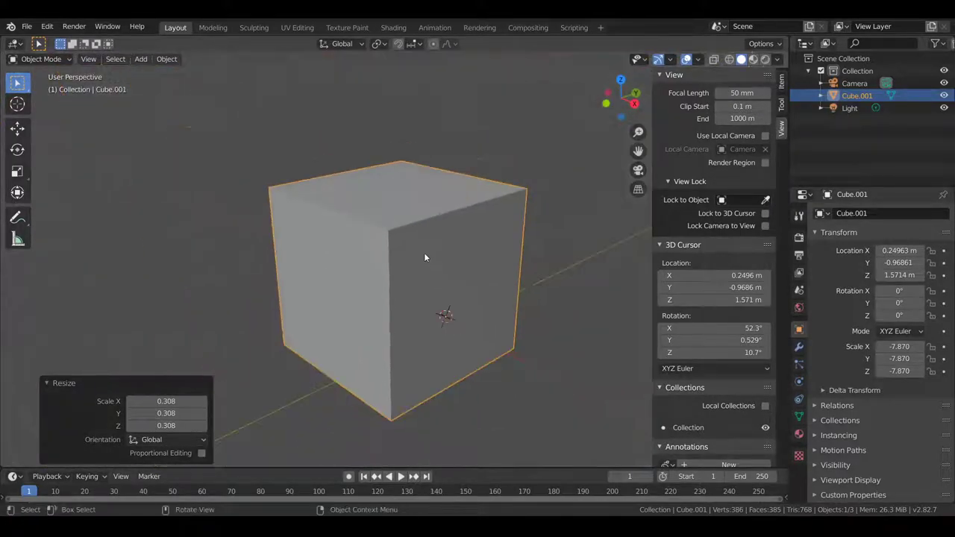
- Scale the cube down in three successive uniform resizes, by factors of 0.175, -0.339 and 0.153
key(s)
click(460, 273)
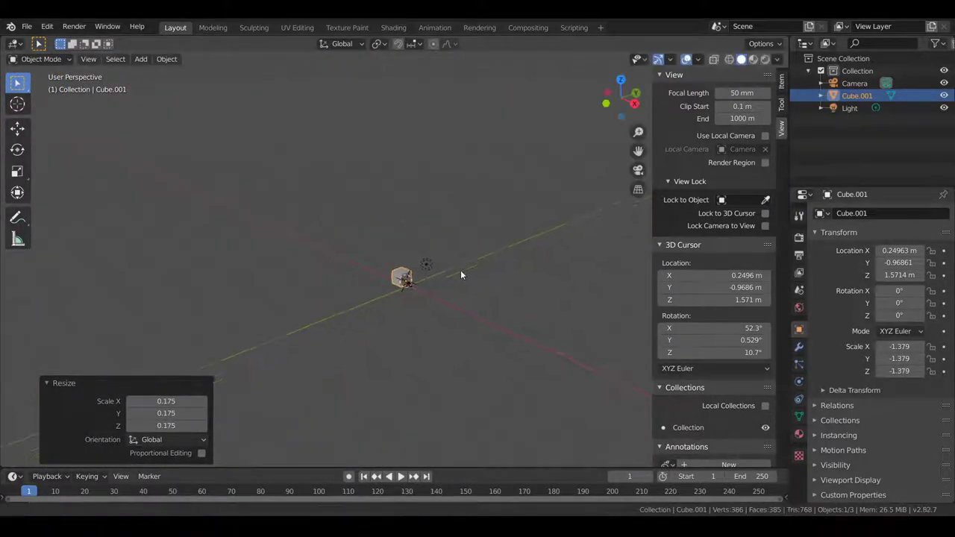
scroll(461, 274, up, 10)
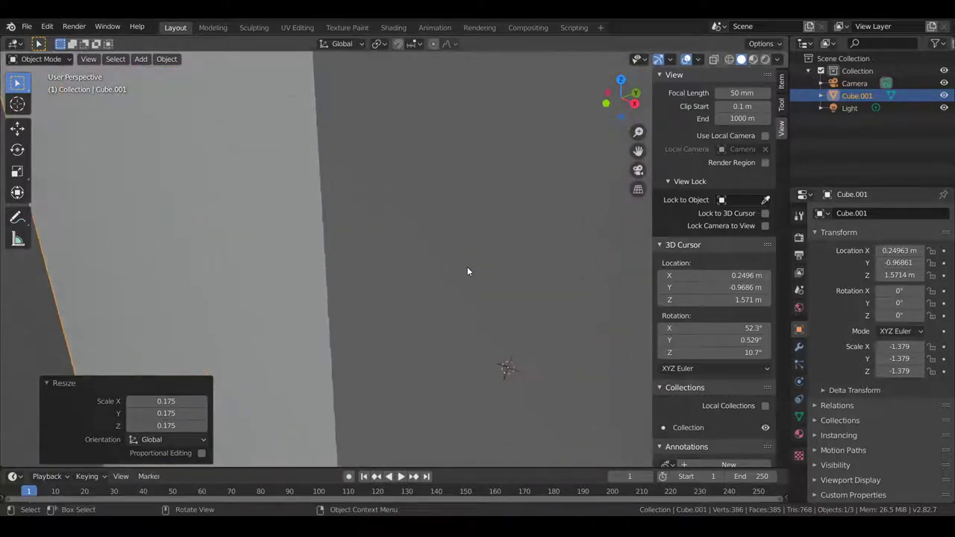
scroll(467, 266, down, 6)
key(s)
click(396, 283)
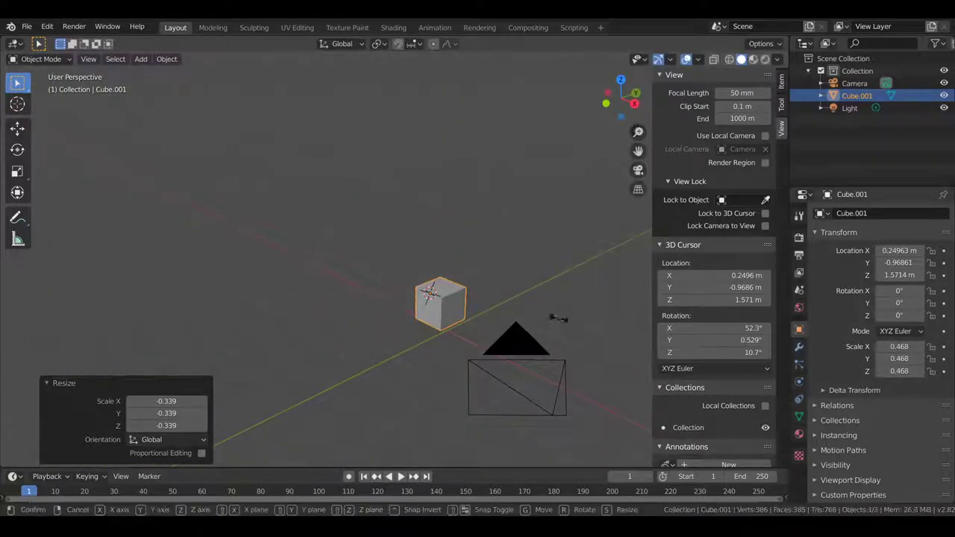
key(s)
click(431, 295)
- Examine the tiny cube up close and from slightly farther away to see how the near clipping distance cuts into its faces
scroll(433, 298, up, 6)
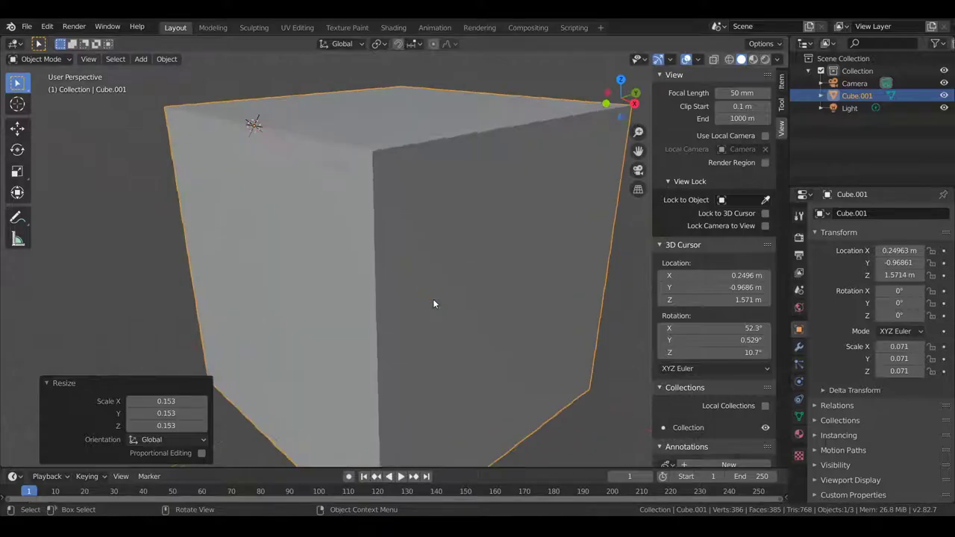
scroll(433, 299, down, 2)
scroll(433, 303, up, 2)
shift+middle_drag(433, 303, 441, 336)
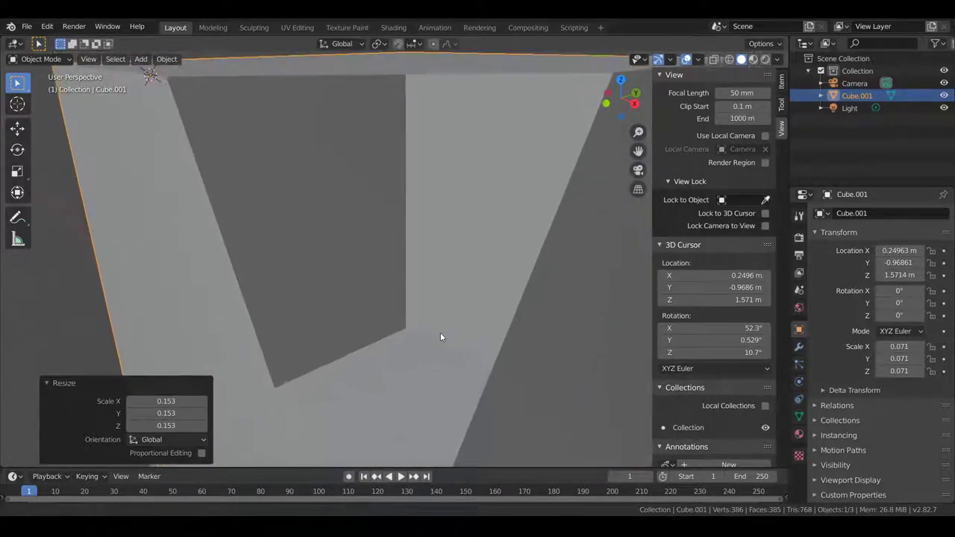
shift+middle_drag(484, 278, 475, 306)
scroll(475, 303, down, 2)
scroll(474, 304, up, 2)
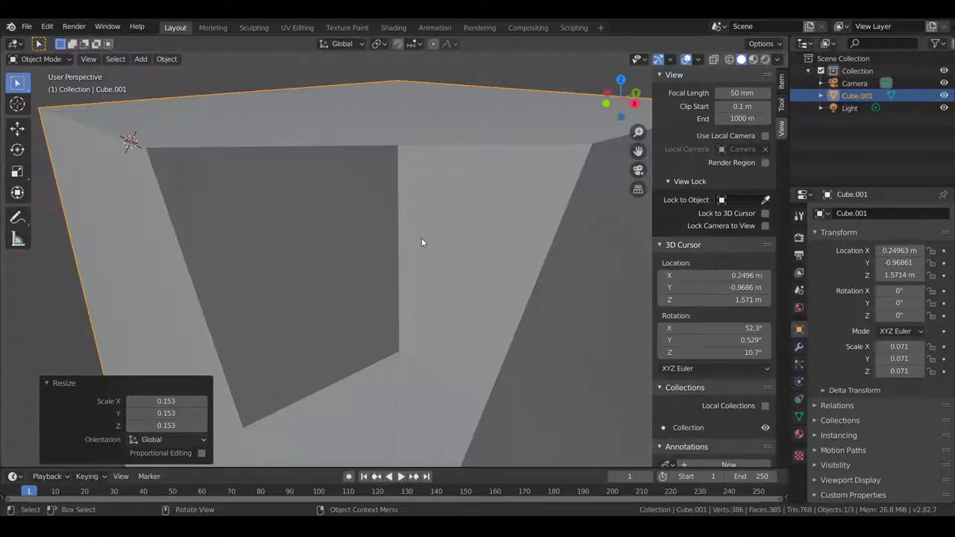
scroll(421, 238, down, 2)
scroll(420, 238, up, 2)
scroll(421, 237, down, 2)
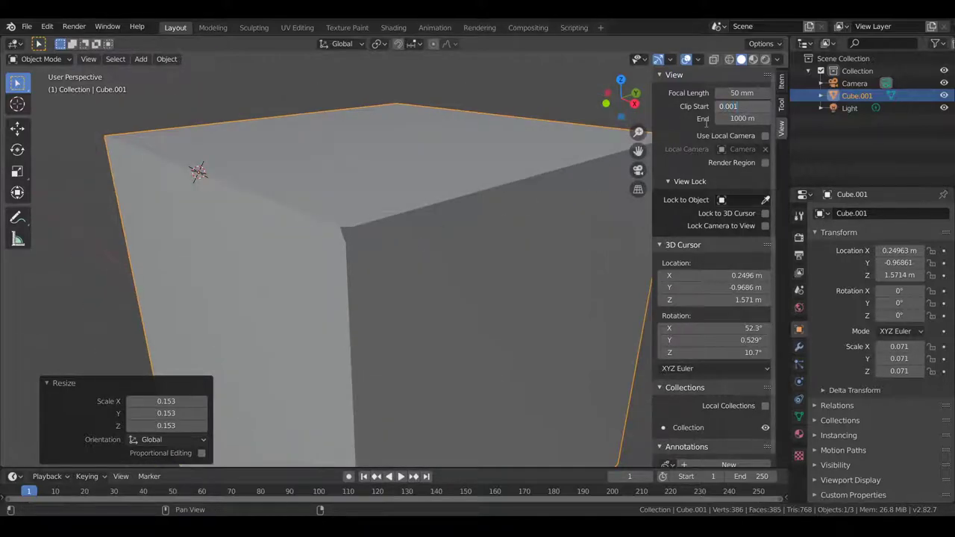
- Set the viewport's Clip Start to 0.001 m and check the cube's near corner at close range
key(Return)
scroll(397, 230, up, 3)
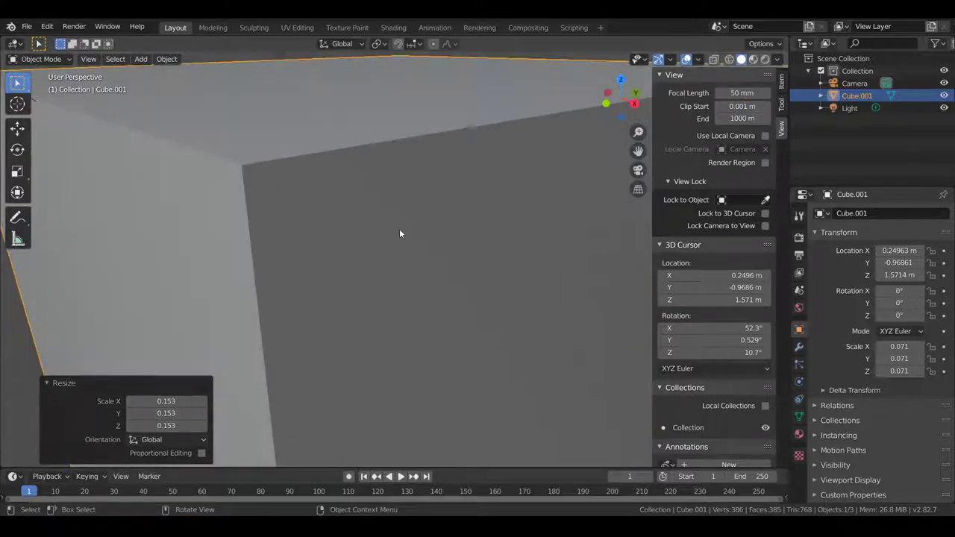
scroll(399, 230, down, 3)
scroll(400, 231, up, 4)
scroll(400, 232, down, 2)
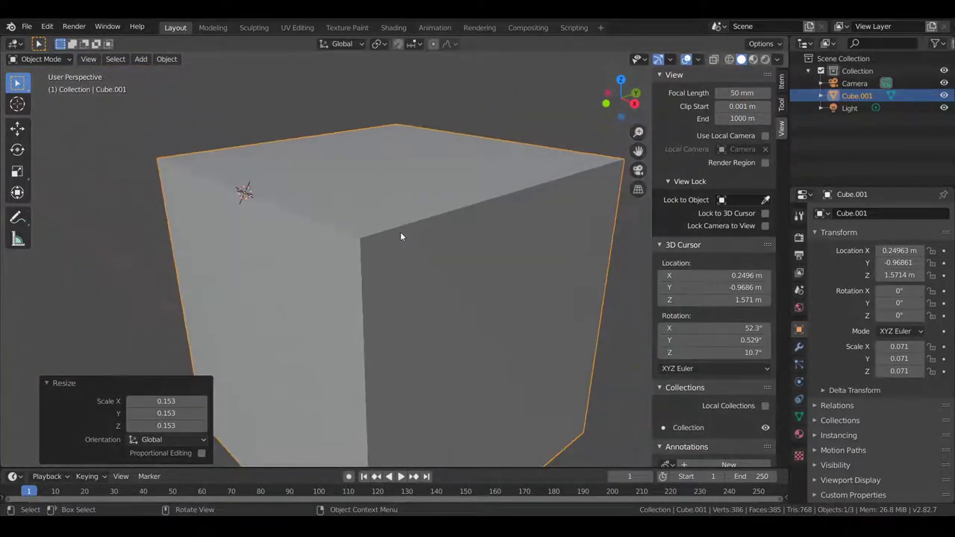
- Scale the cube uniformly by a factor of 0.060 and inspect it up close and from farther away
key(s)
click(259, 167)
shift+middle_drag(259, 167, 357, 179)
scroll(357, 178, up, 10)
scroll(375, 266, down, 3)
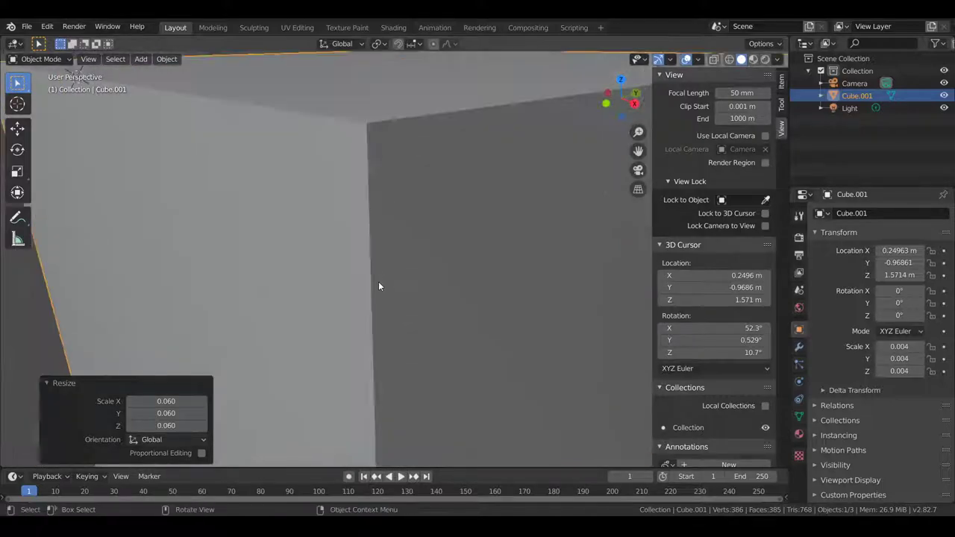
scroll(379, 286, down, 6)
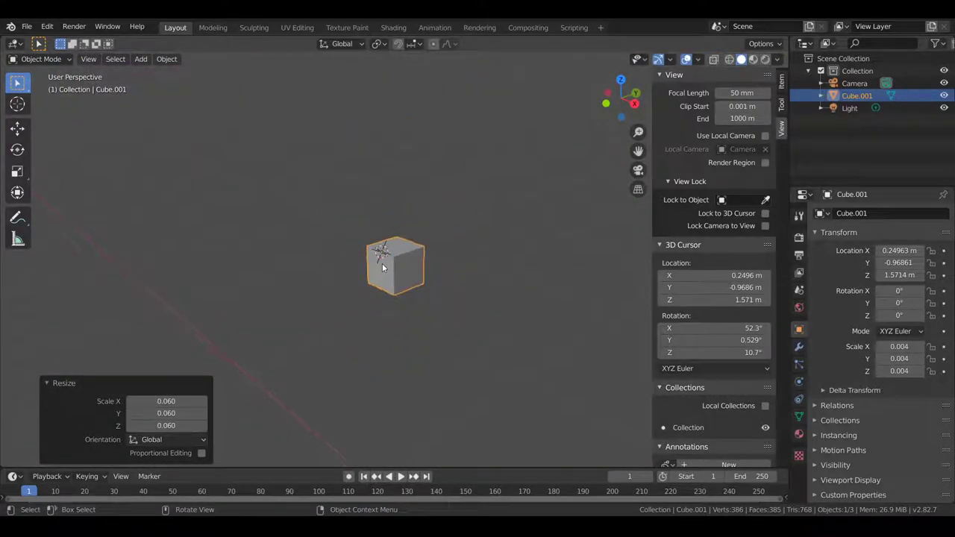
scroll(382, 264, up, 5)
scroll(382, 263, down, 4)
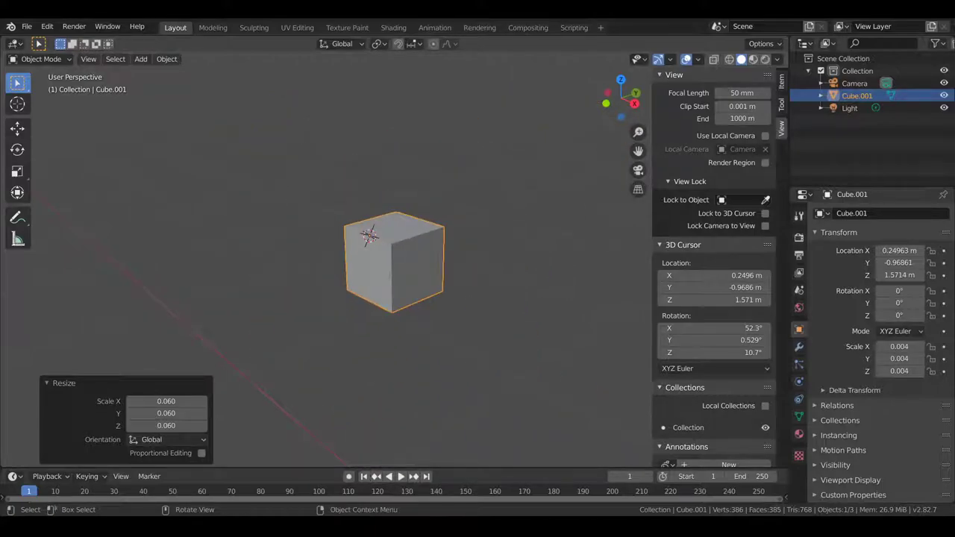
- Delete the cube and set the viewport's Clip Start to 0.1 m
middle_drag(388, 273, 407, 246)
scroll(458, 266, down, 3)
key(x)
click(459, 266)
click(755, 106)
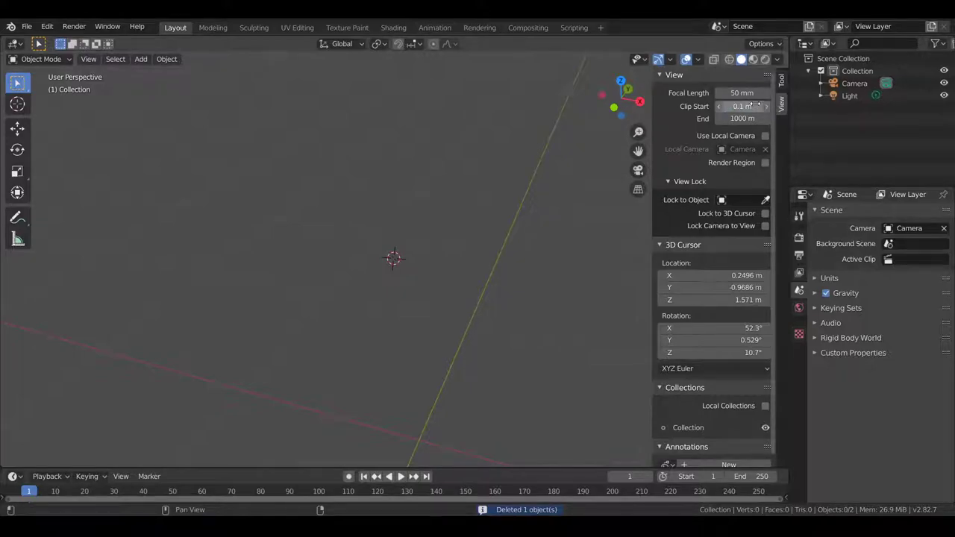
scroll(657, 201, down, 1)
- Add a cylinder mesh at the 3D cursor
scroll(441, 353, down, 3)
key(a)
key(shift+a)
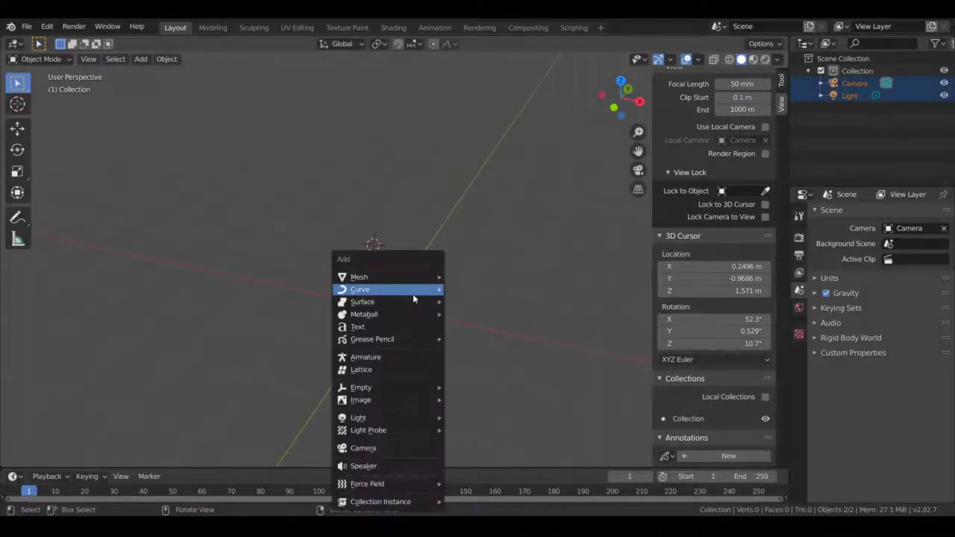
key(shift+a)
mouse_move(396, 271)
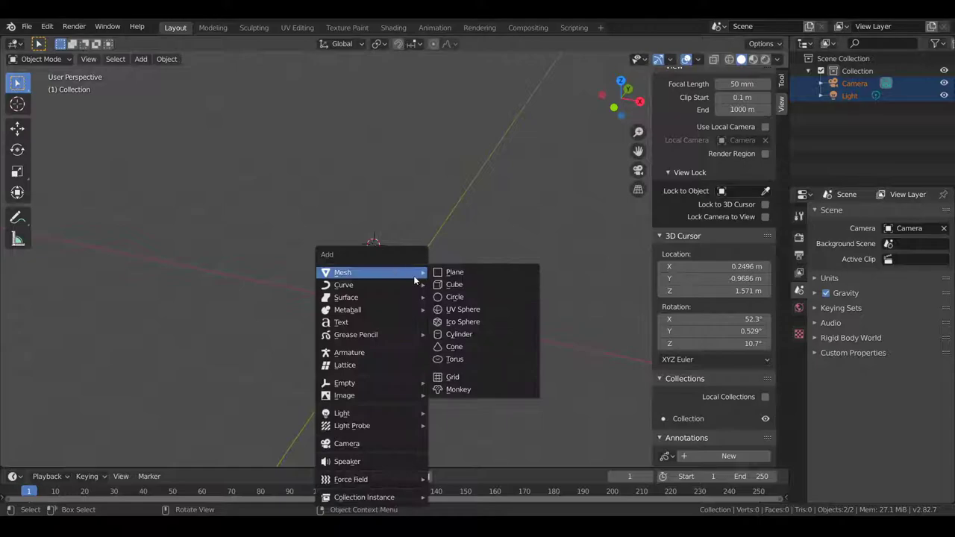
click(482, 334)
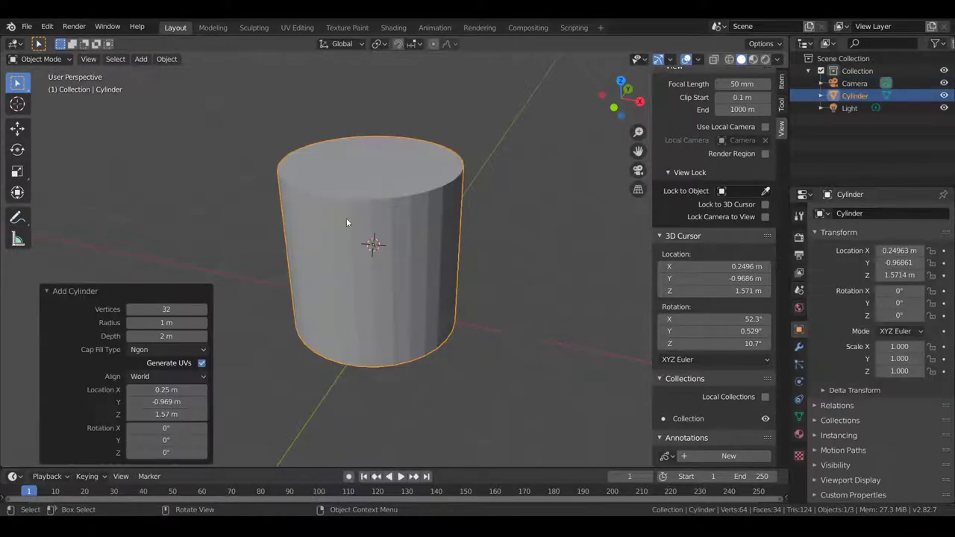
- Enter Edit Mode and extrude the cylinder's top face upward by about 2.18 m in the front view
key(Tab)
click(371, 171)
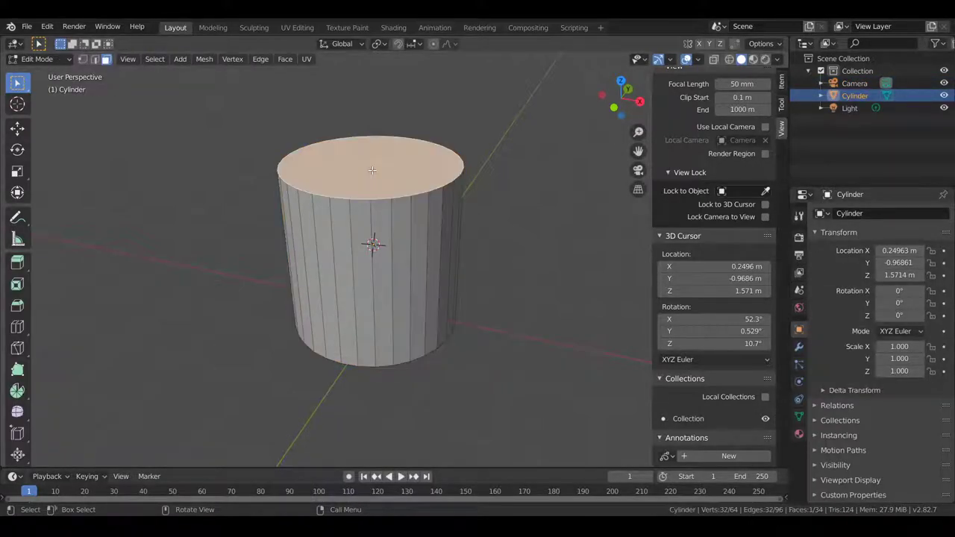
key(KP_1)
shift+middle_drag(320, 115, 348, 217)
scroll(450, 258, down, 3)
shift+middle_drag(450, 256, 415, 238)
key(e)
click(452, 226)
- Rotate the top face about -48° around the Y axis and extrude it about 2.55 m along its normal
shift+scroll(452, 226, up, 3)
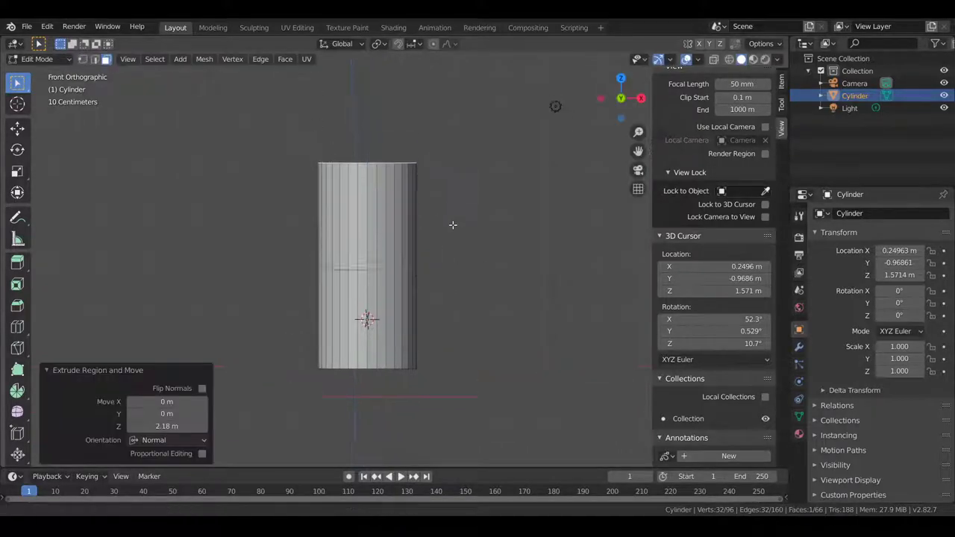
key(r)
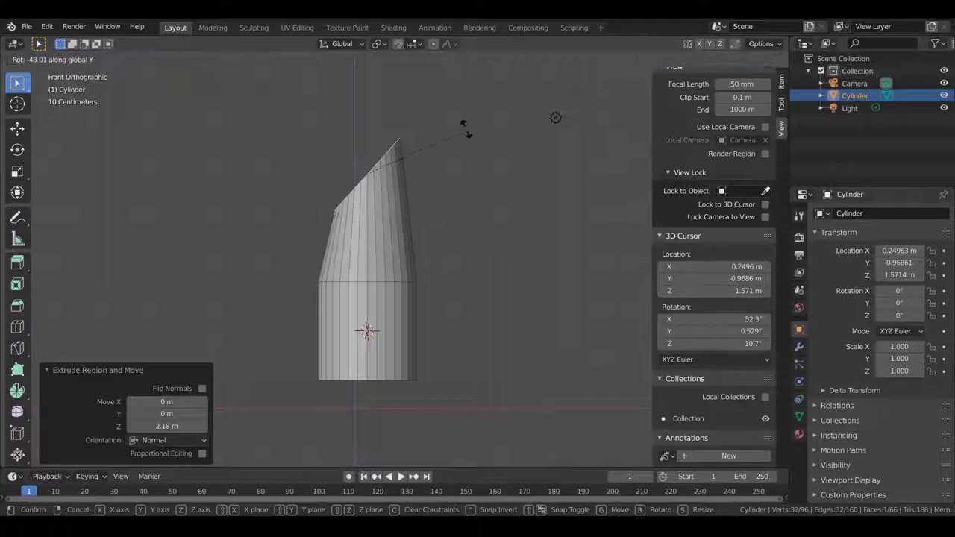
click(465, 131)
shift+middle_drag(465, 128, 497, 219)
scroll(495, 216, down, 2)
key(e)
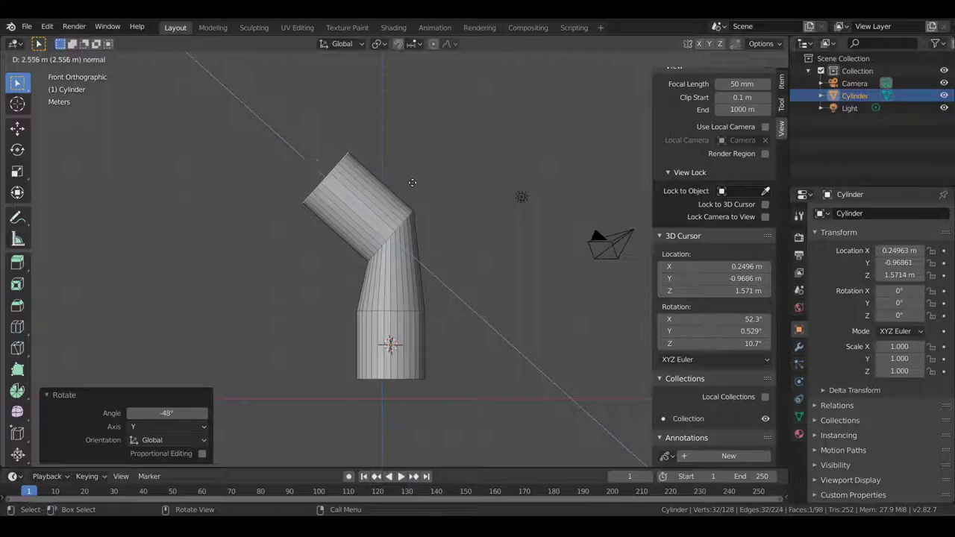
click(403, 173)
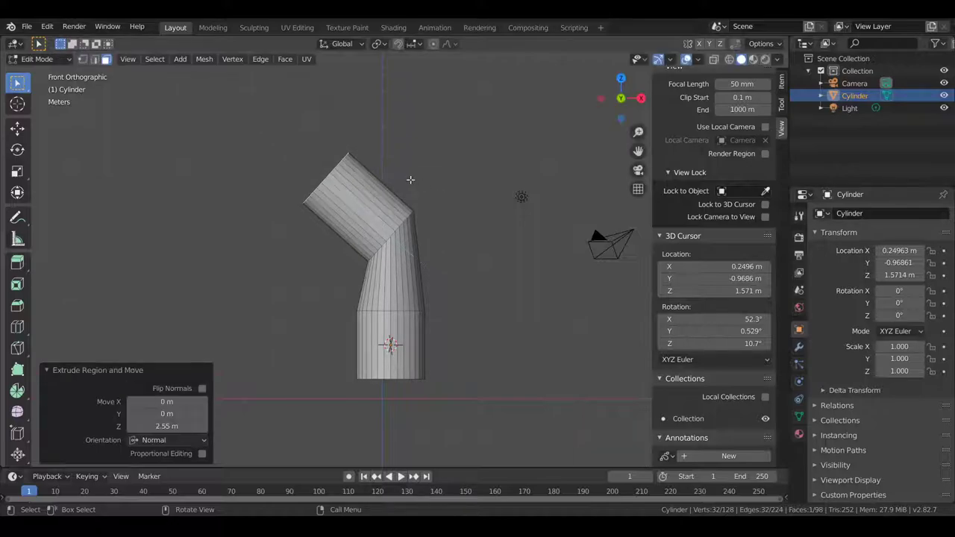
- Extrude the angled end face about 2.72 m along the local Z axis instead of along its normal
key(e)
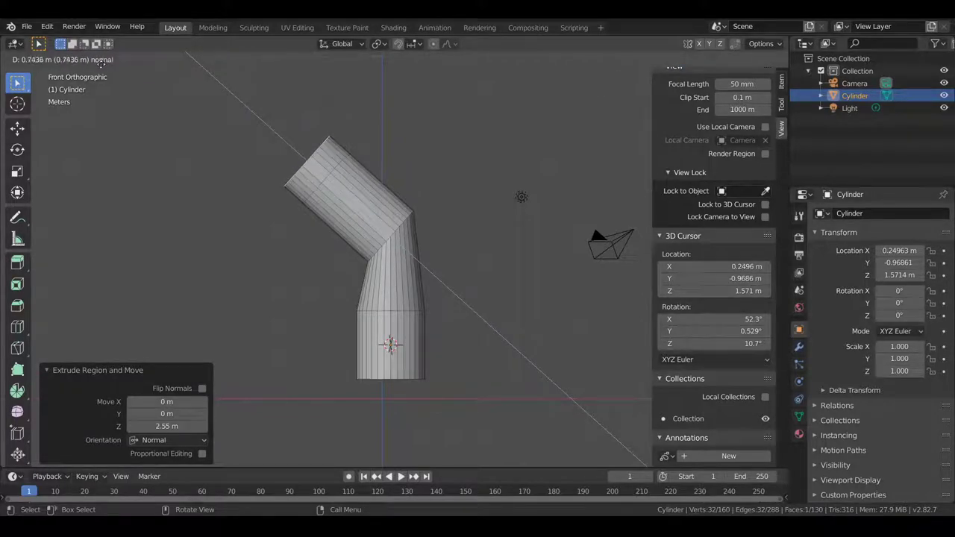
right_click(231, 147)
key(e)
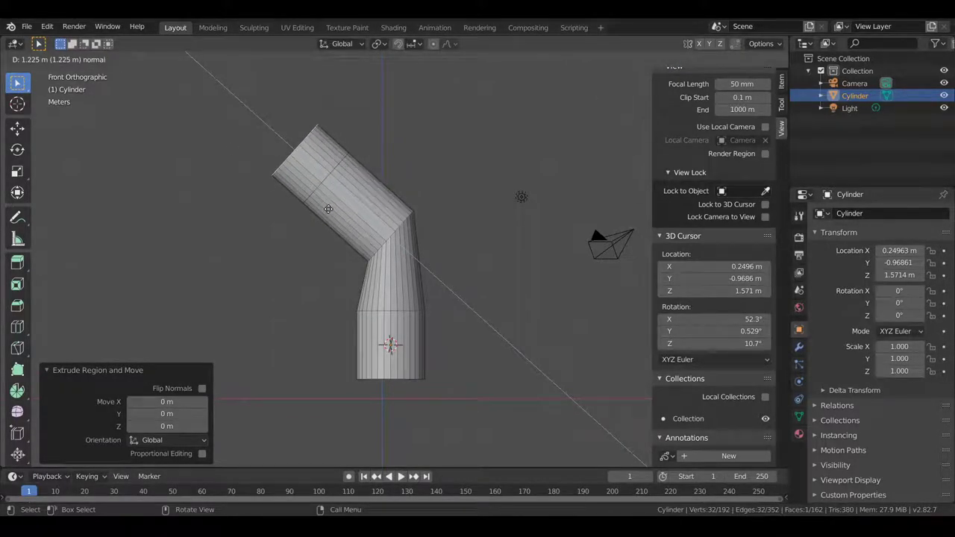
key(z)
key(z)
click(289, 140)
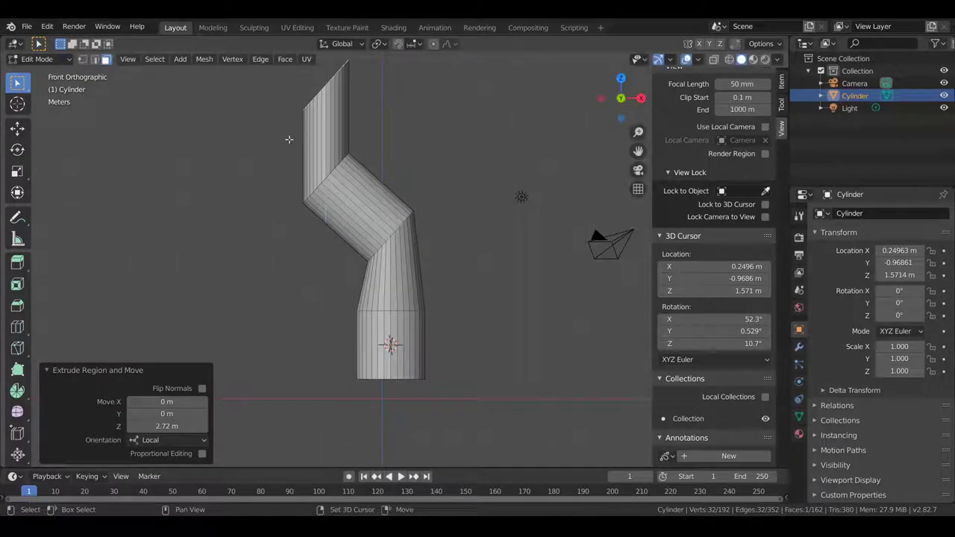
- Extrude the end face again, comparing global and local Z constraints, and place it unconstrained about -2.43 m in X and 2.33 m in Z
shift+middle_drag(289, 139, 320, 214)
key(e)
key(z)
key(z)
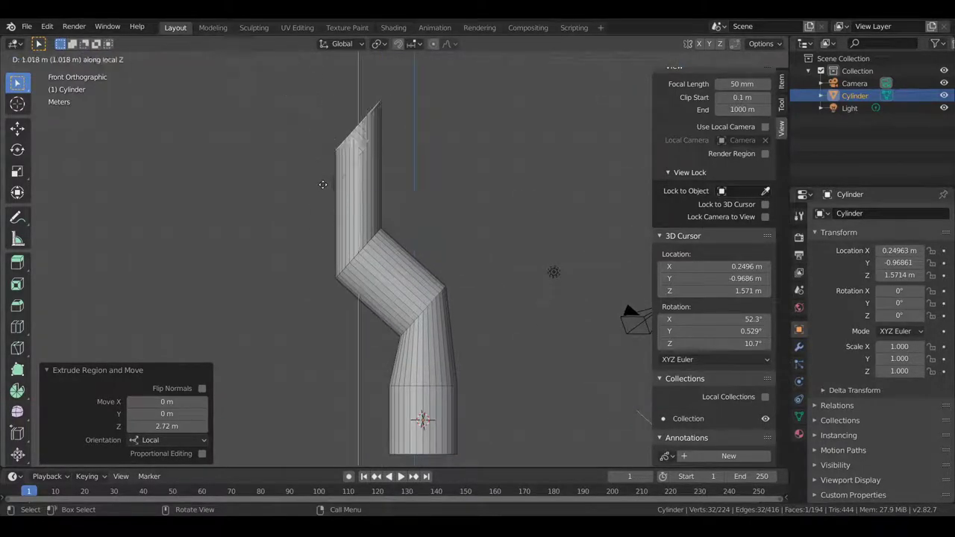
key(z)
key(z)
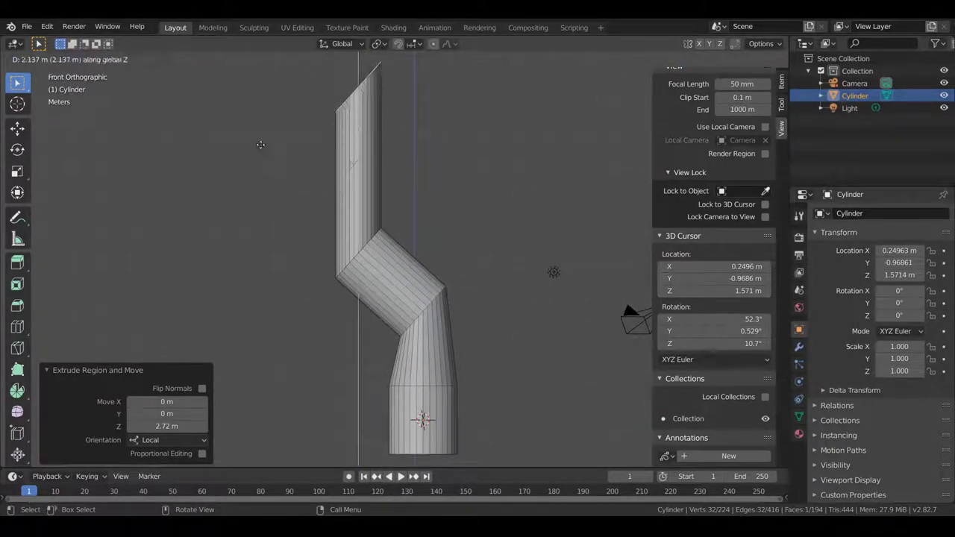
key(z)
key(z)
key(z)
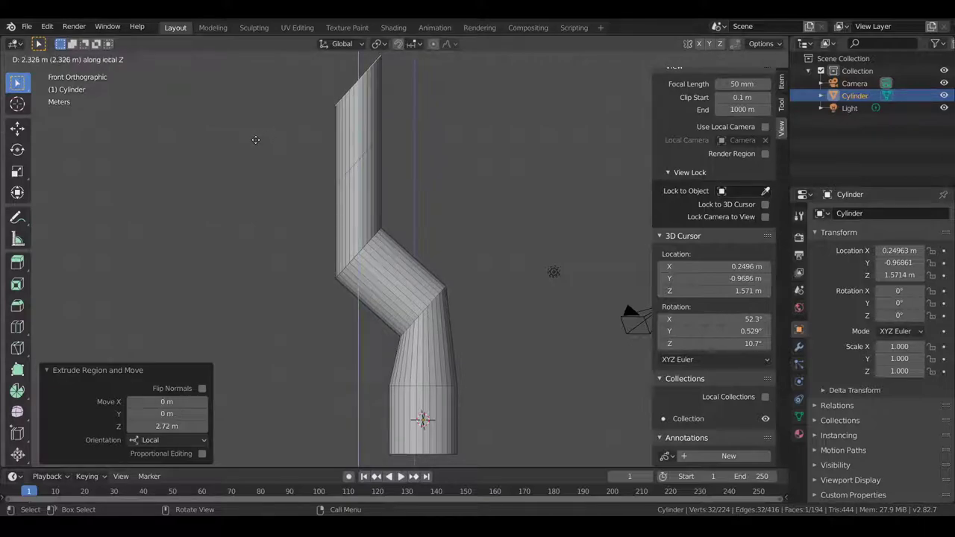
key(z)
click(256, 139)
shift+middle_drag(266, 151, 319, 241)
key(z)
key(Escape)
- Extrude the end face about 2.17 m along the global Z axis, cycling through the normal, local and global constraints first
key(e)
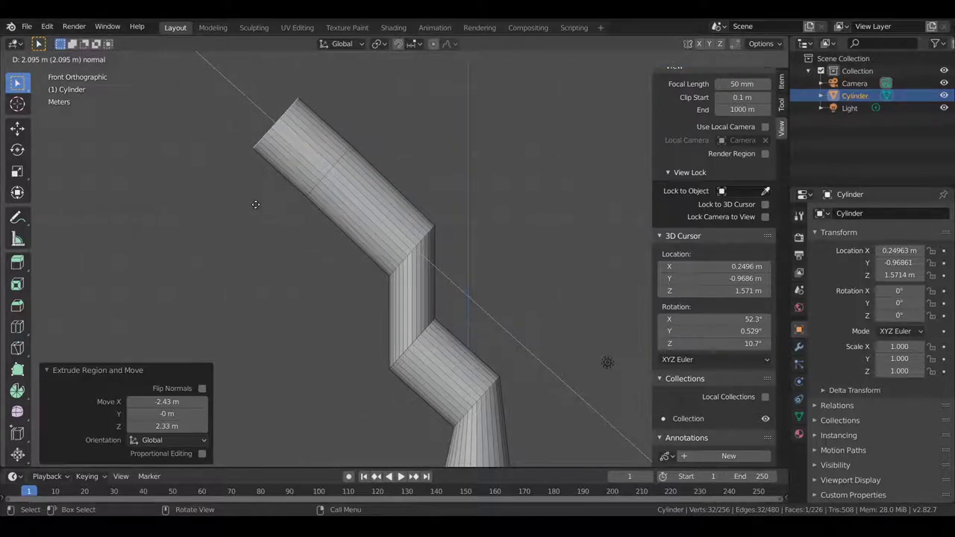
key(z)
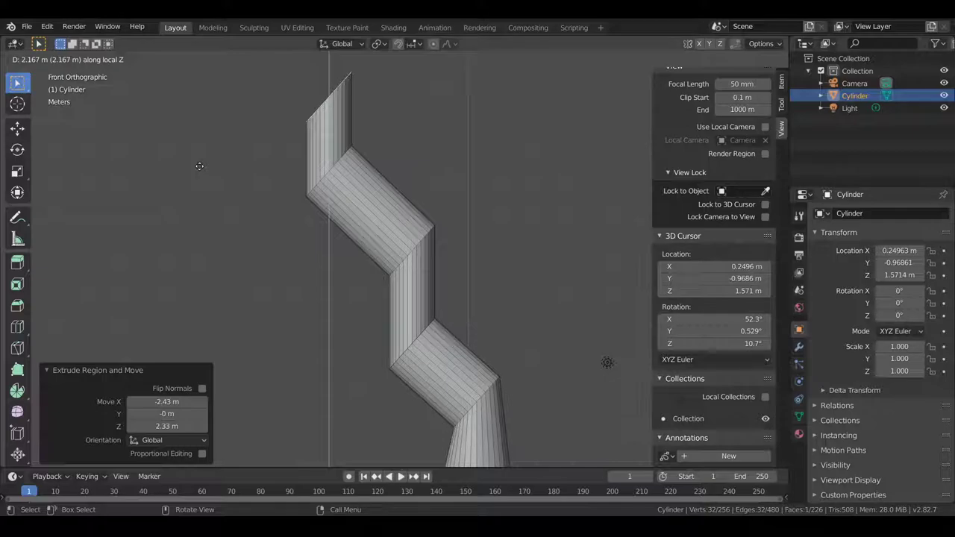
key(z)
key(z)
key(z)
key(z)
key(z)
key(z)
key(z)
click(199, 165)
scroll(200, 165, down, 5)
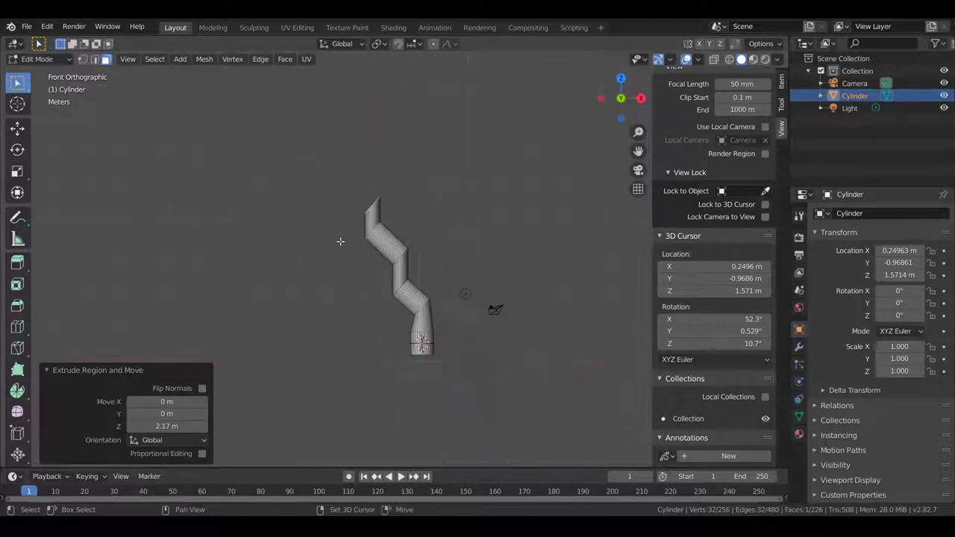
- Rotate the whole bent cylinder about -32.8° around the Y axis in Object Mode
key(Tab)
key(r)
key(x)
key(y)
click(467, 324)
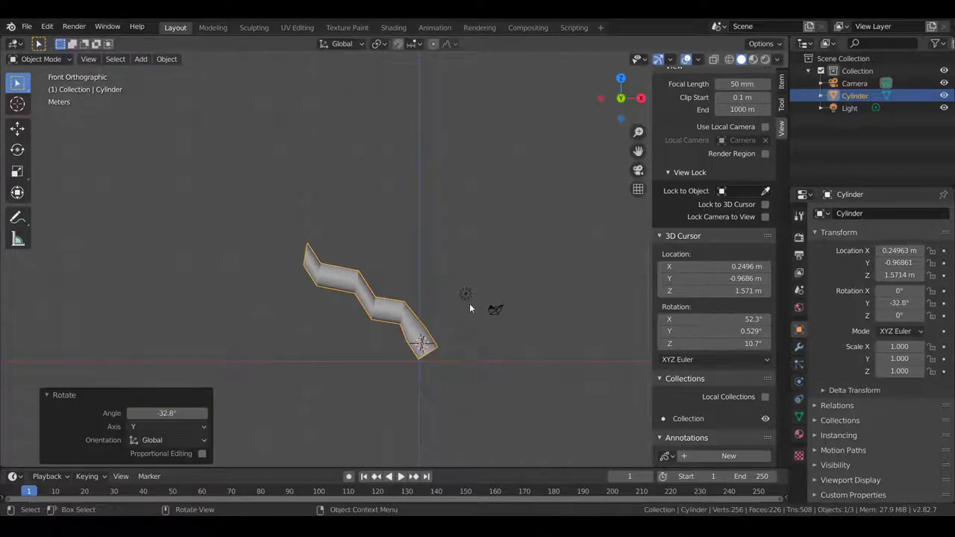
scroll(291, 276, up, 3)
- Extrude the rotated cylinder's upper end face about 3.81 m along the global Z axis, trying the normal and local Z directions first
key(Tab)
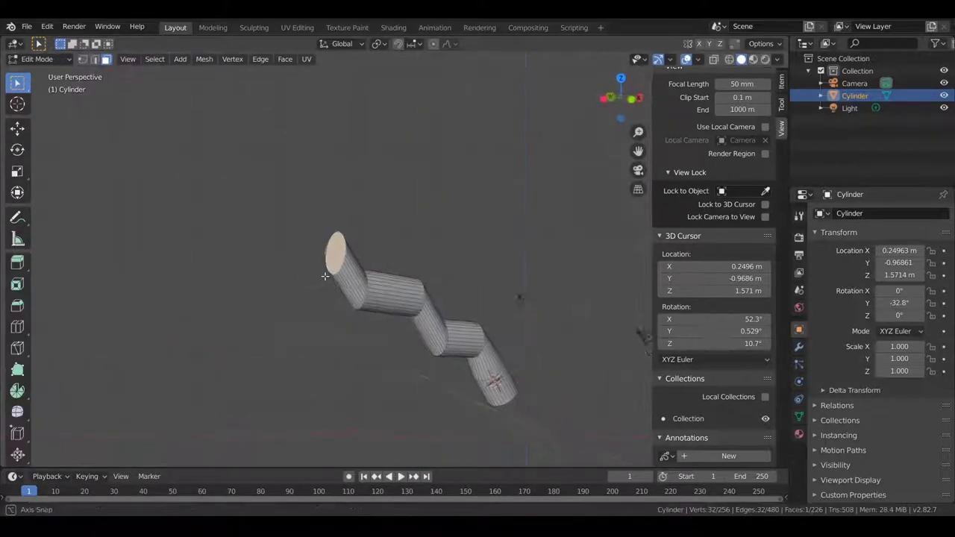
alt+middle_drag(325, 276, 251, 348)
scroll(251, 348, up, 1)
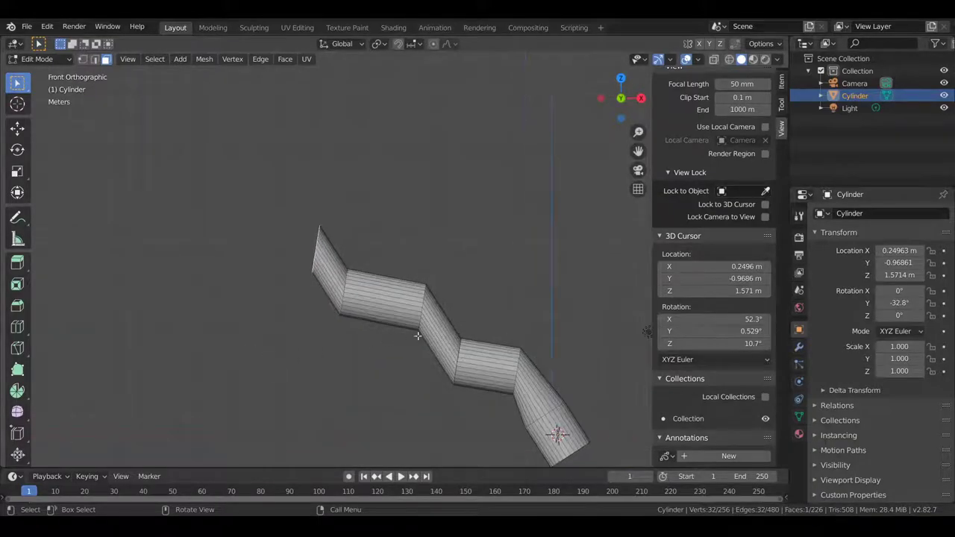
shift+middle_drag(422, 336, 429, 298)
key(e)
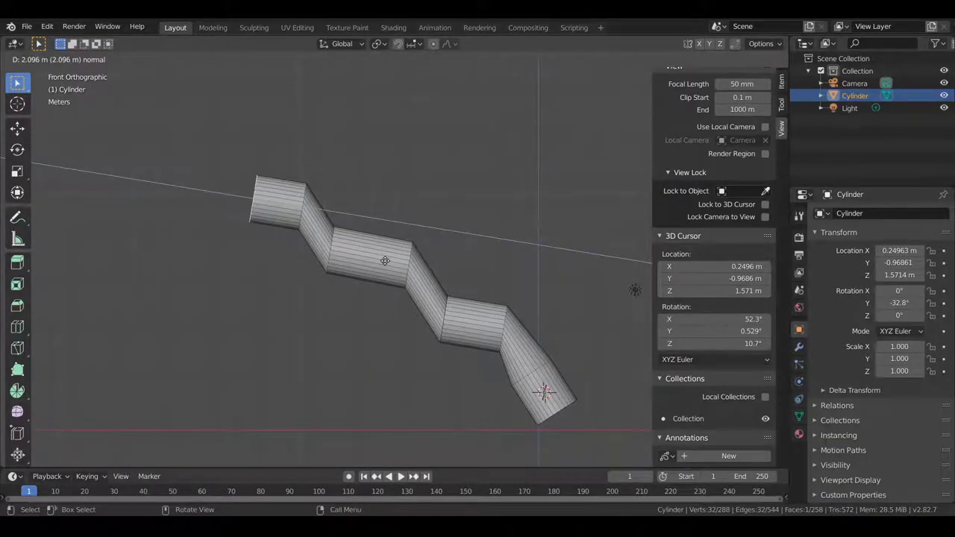
key(z)
key(z)
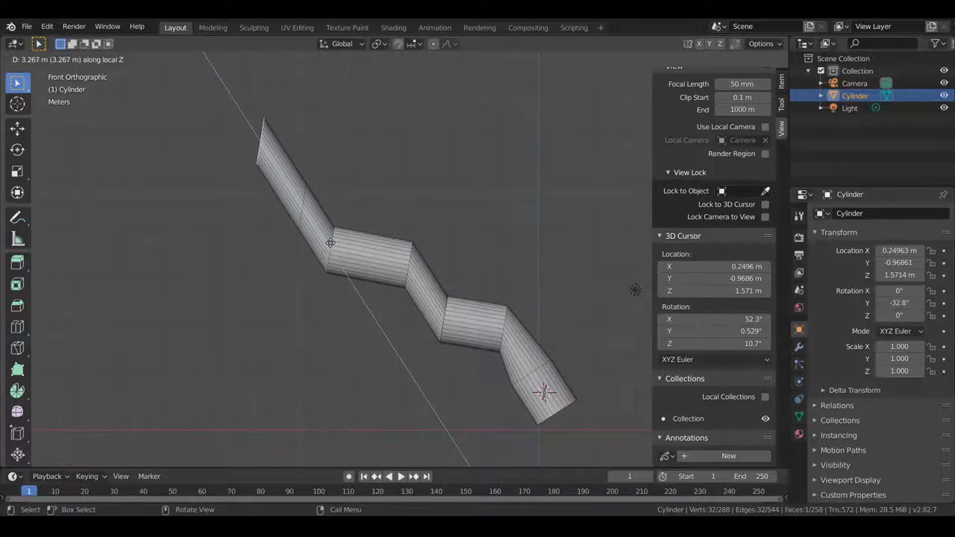
key(z)
key(z)
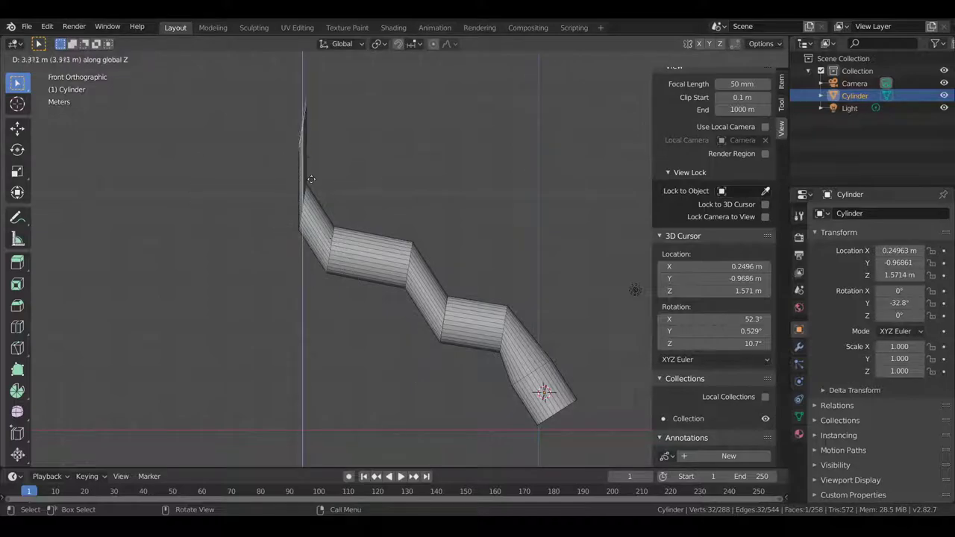
click(311, 177)
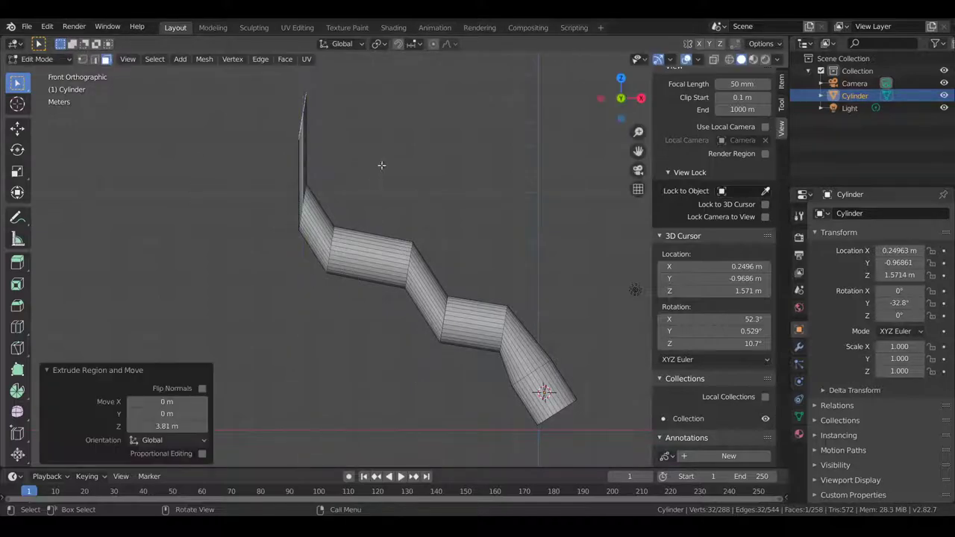
- Rotate the extruded end face about 78.6° around the Y axis
key(r)
key(y)
click(270, 294)
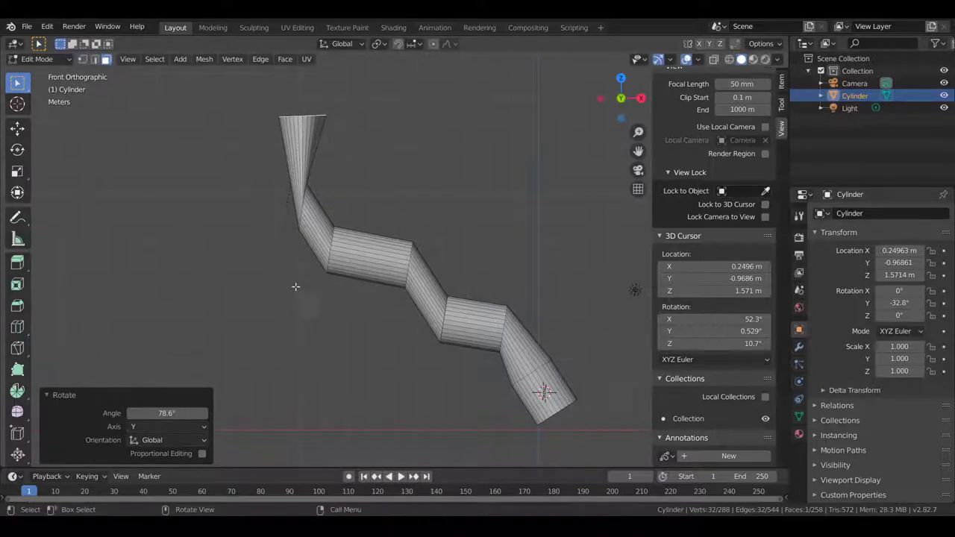
- Return to Object Mode and delete the whole bent cylinder from the scene
scroll(478, 276, down, 4)
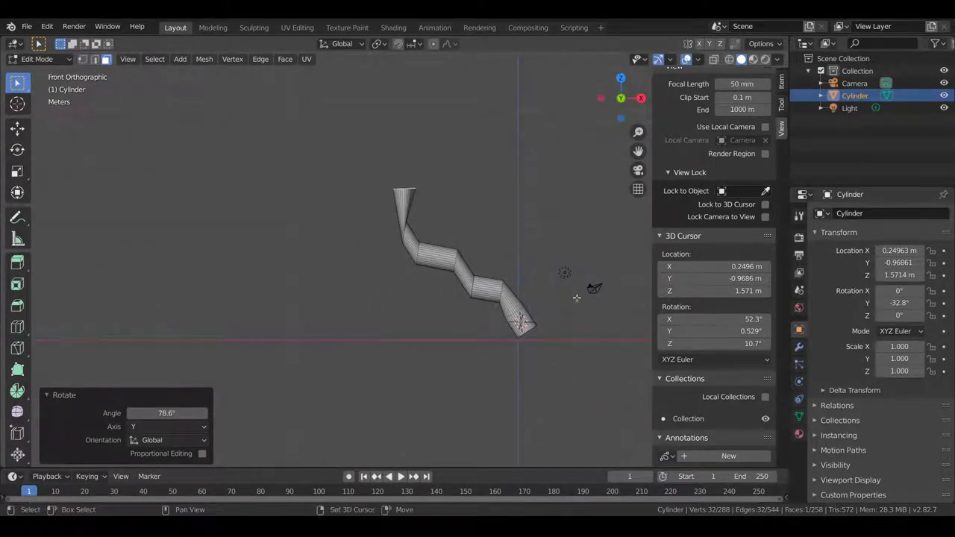
shift+middle_drag(549, 291, 480, 306)
scroll(478, 288, up, 2)
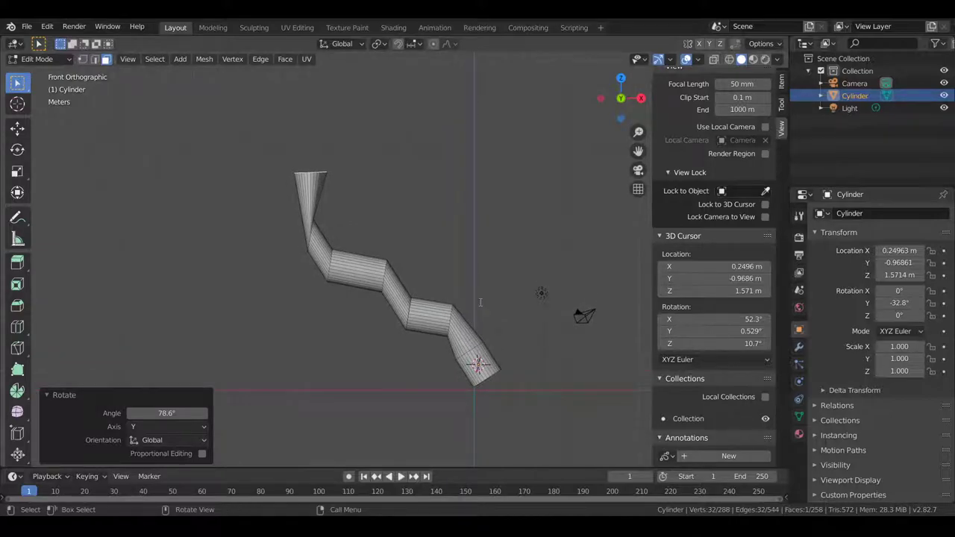
key(Tab)
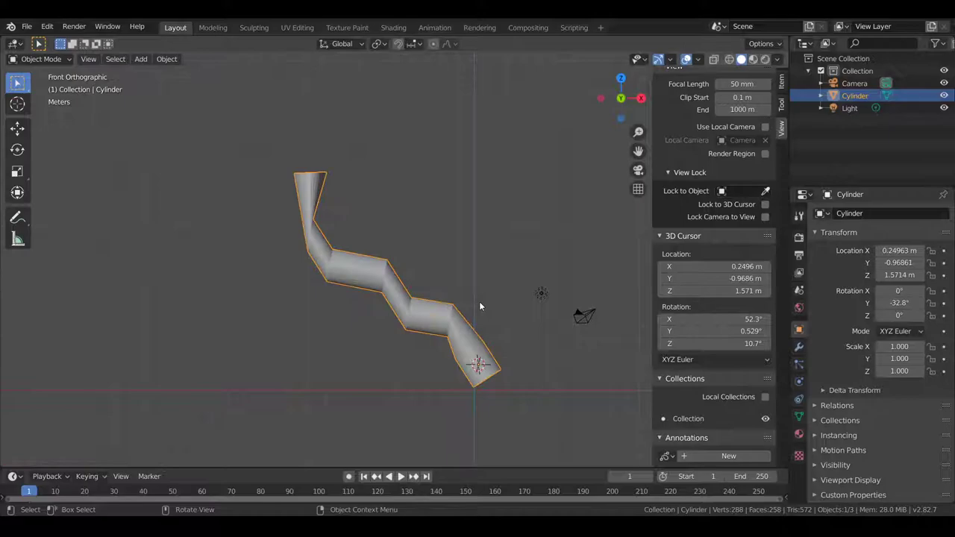
key(x)
click(479, 302)
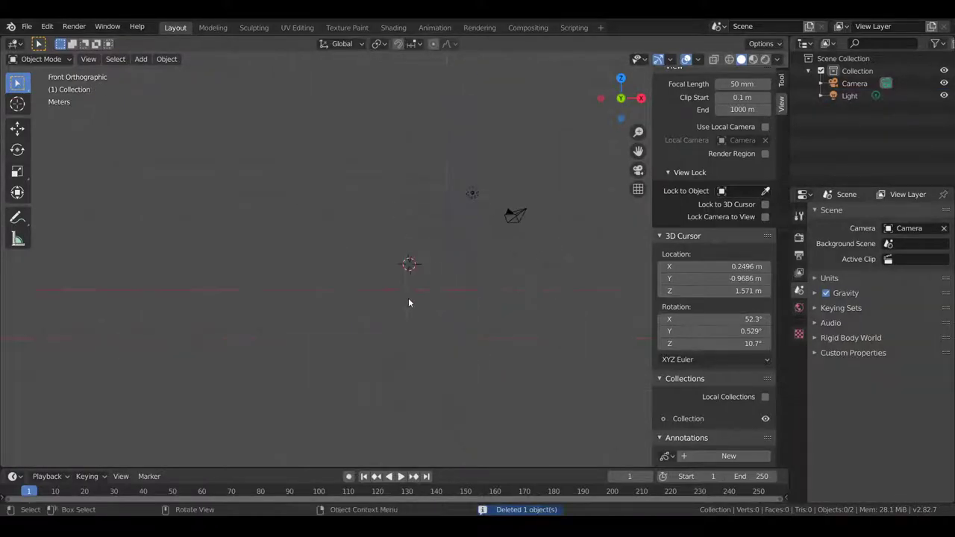
shift+middle_drag(386, 239, 381, 226)
scroll(381, 226, up, 4)
shift+middle_drag(342, 189, 382, 277)
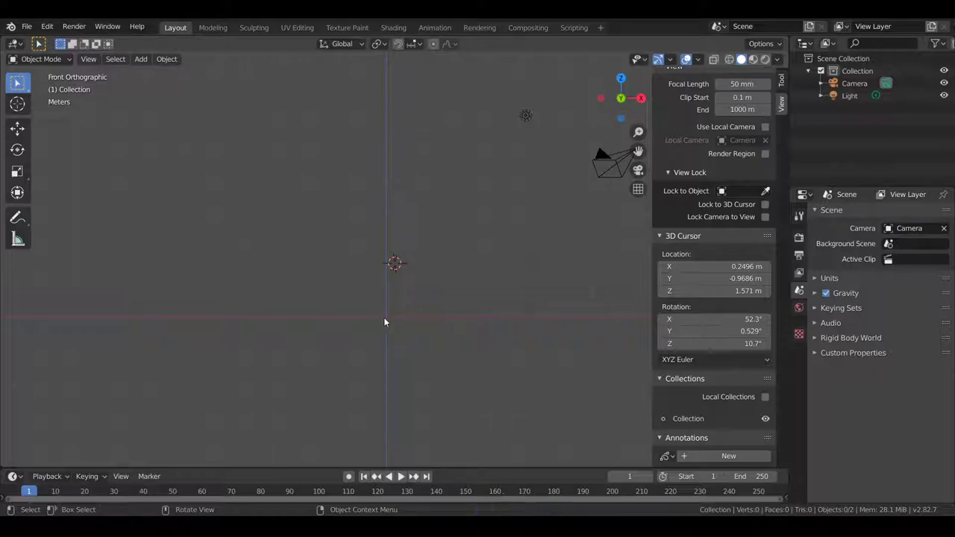
scroll(384, 321, down, 2)
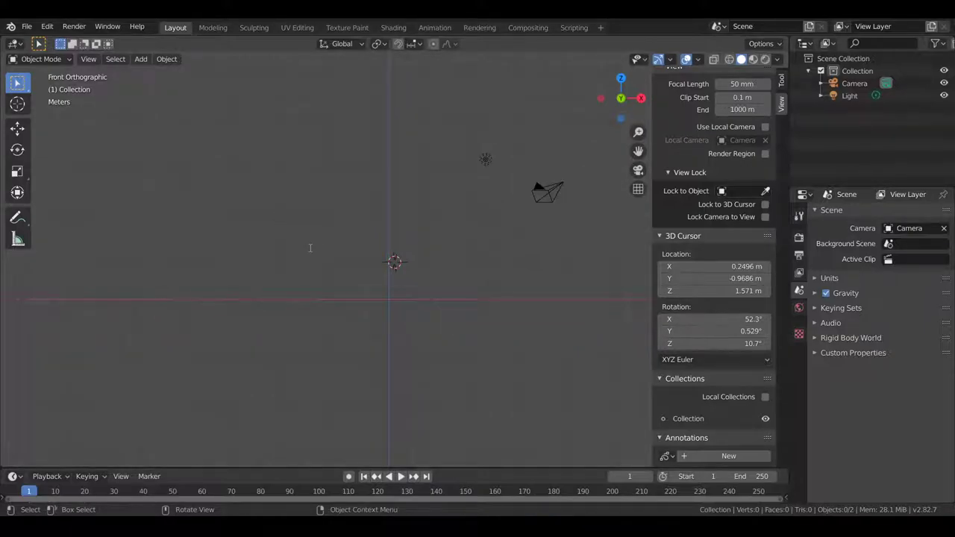